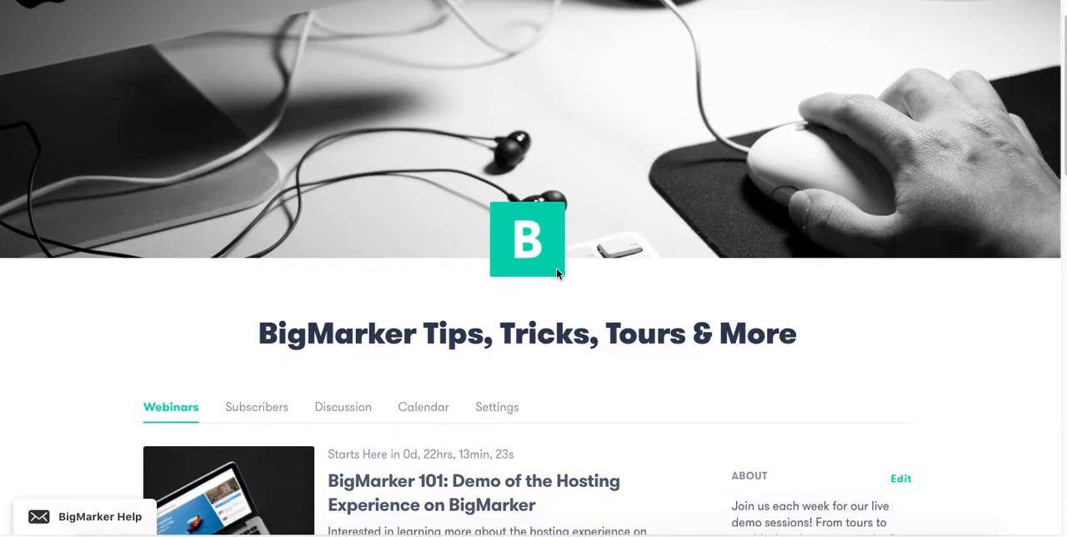
Look over the BigMarker Tips, Tricks, Tours & More channel page and its upcoming and recorded webinars.
{"action": "scroll", "coordinate": [556, 269], "scroll_direction": "up", "scroll_amount": 2}
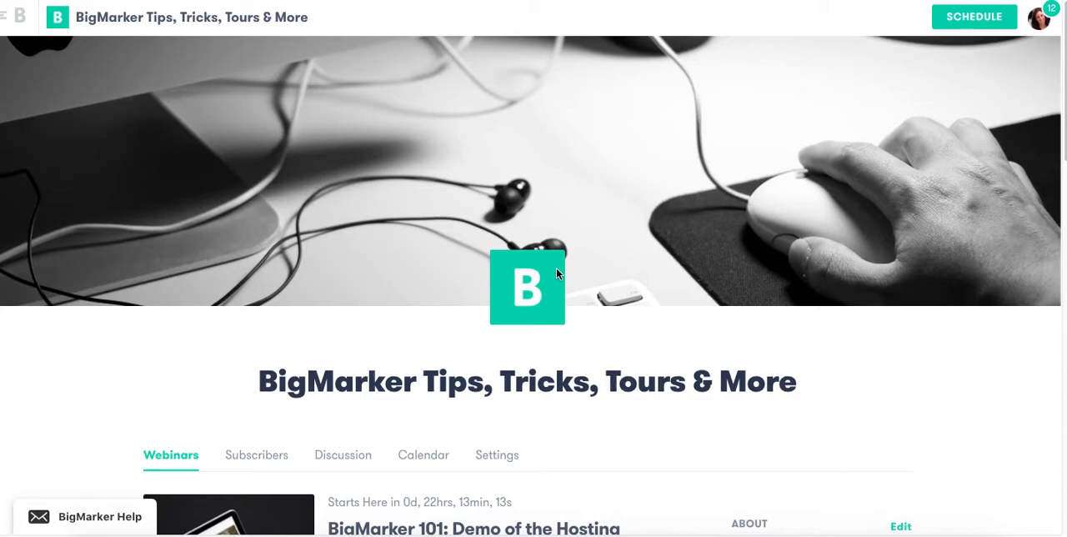
{"action": "scroll", "coordinate": [557, 272], "scroll_direction": "down", "scroll_amount": 3}
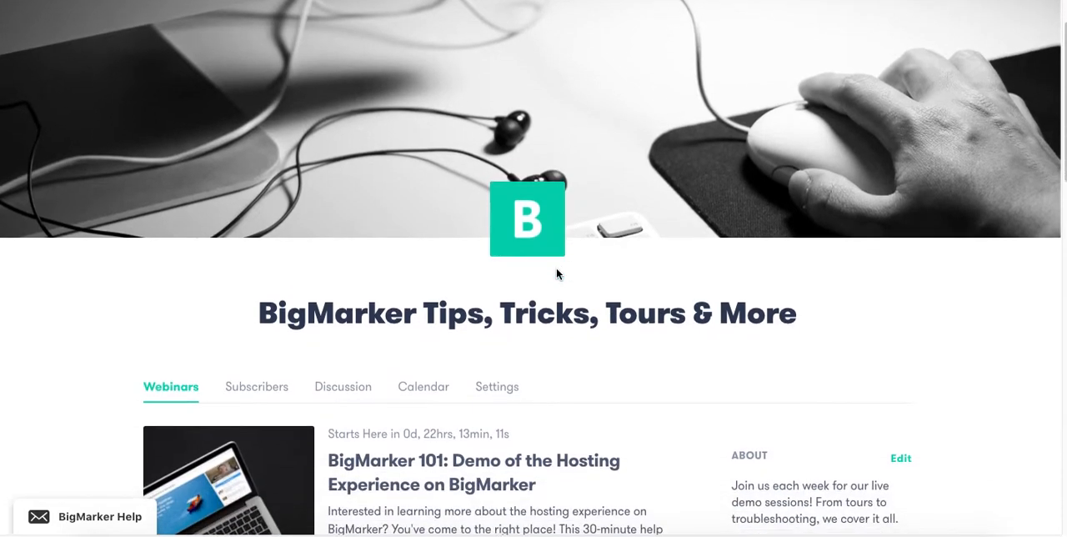
{"action": "scroll", "coordinate": [557, 273], "scroll_direction": "down", "scroll_amount": 5}
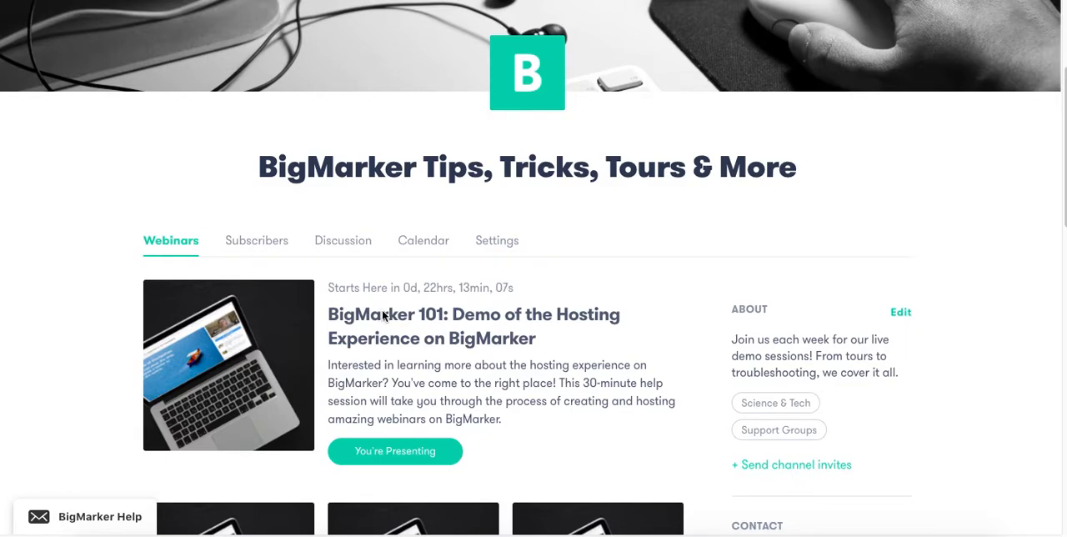
{"action": "scroll", "coordinate": [381, 377], "scroll_direction": "down", "scroll_amount": 4}
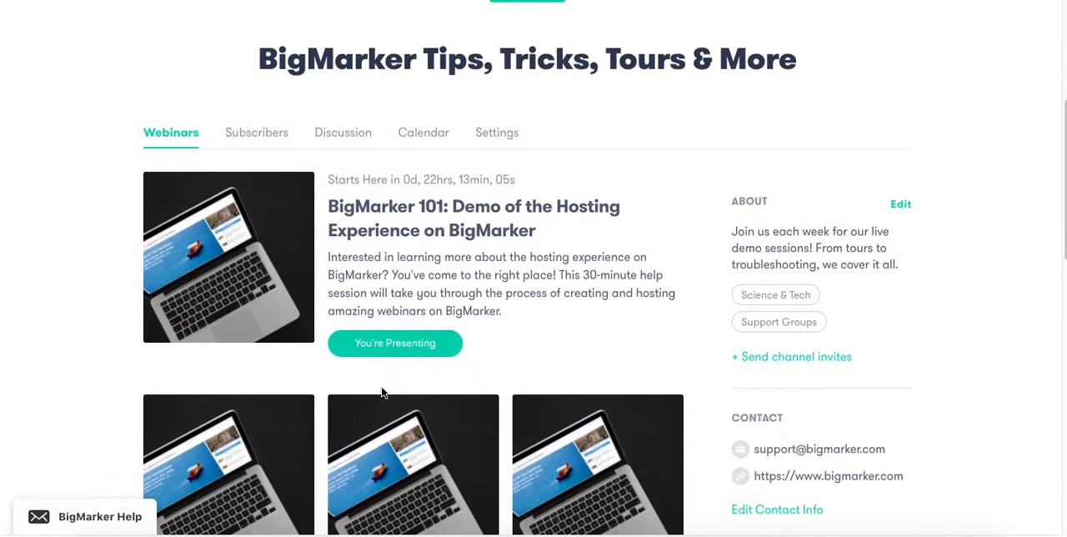
{"action": "scroll", "coordinate": [382, 392], "scroll_direction": "down", "scroll_amount": 2}
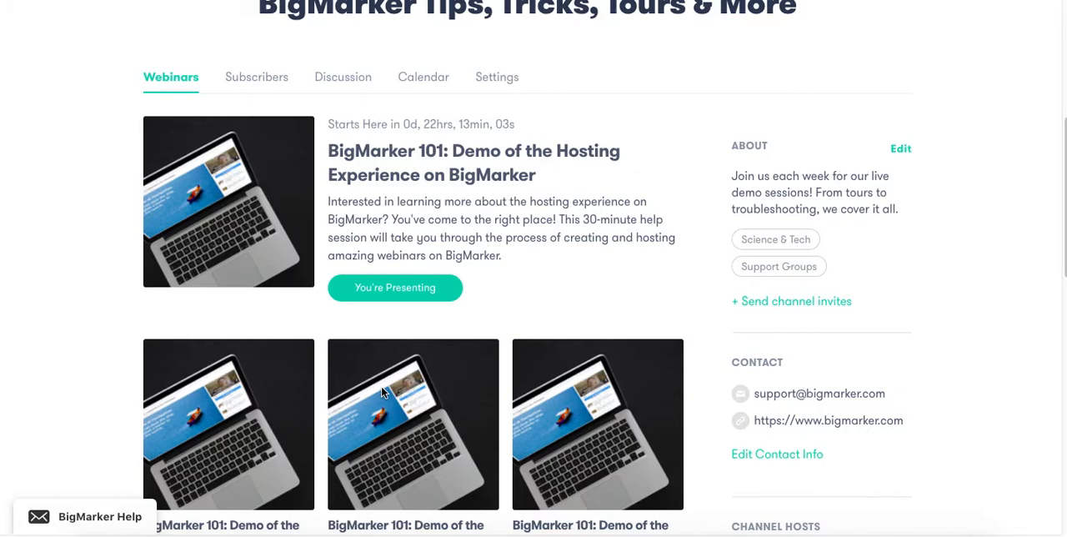
{"action": "scroll", "coordinate": [382, 392], "scroll_direction": "down", "scroll_amount": 3}
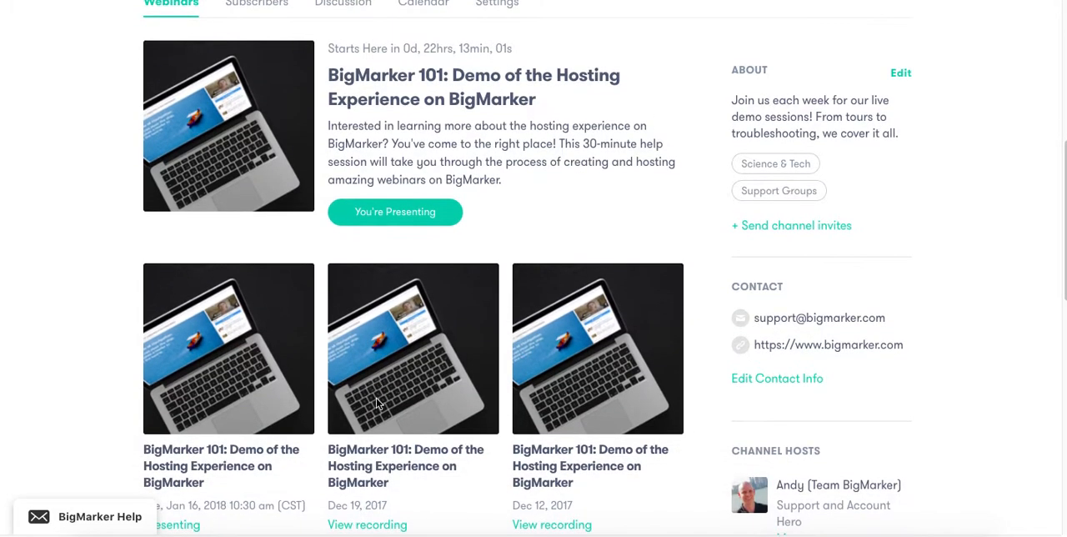
{"action": "scroll", "coordinate": [315, 402], "scroll_direction": "down", "scroll_amount": 3}
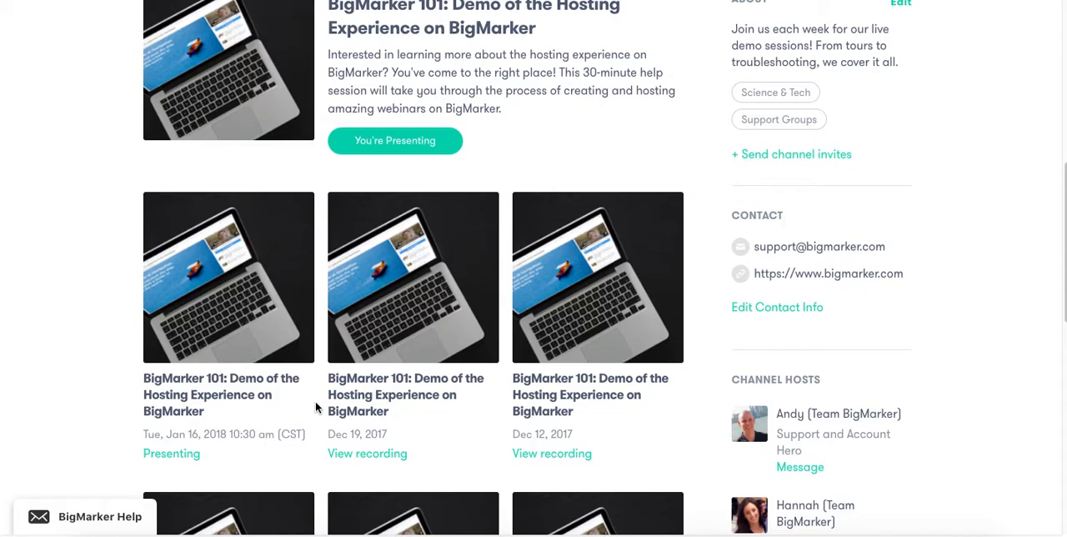
{"action": "scroll", "coordinate": [315, 407], "scroll_direction": "down", "scroll_amount": 3}
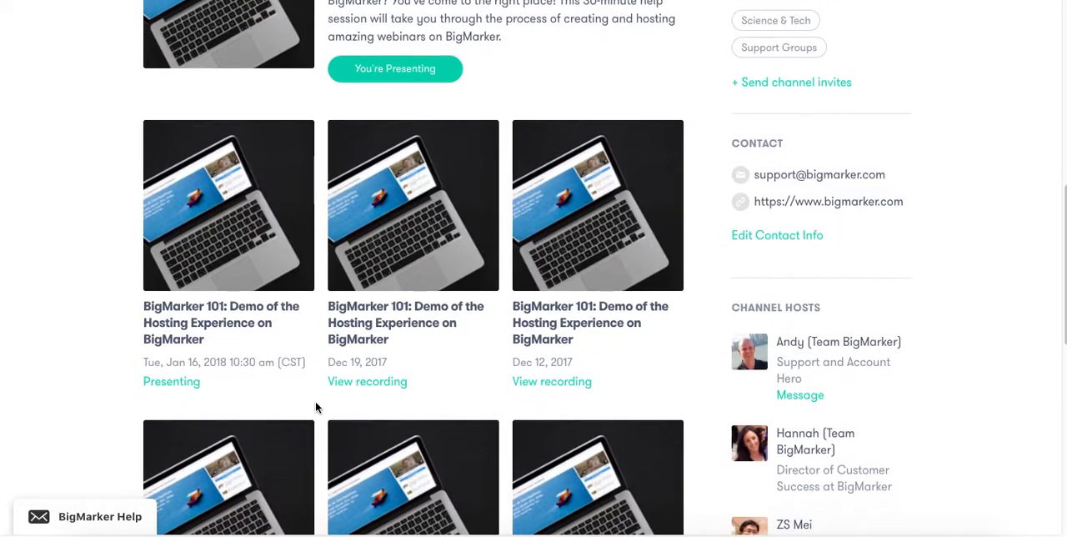
{"action": "scroll", "coordinate": [407, 255], "scroll_direction": "down", "scroll_amount": 3}
Examine the channel's host list and contact details.
{"action": "scroll", "coordinate": [407, 255], "scroll_direction": "down", "scroll_amount": 3}
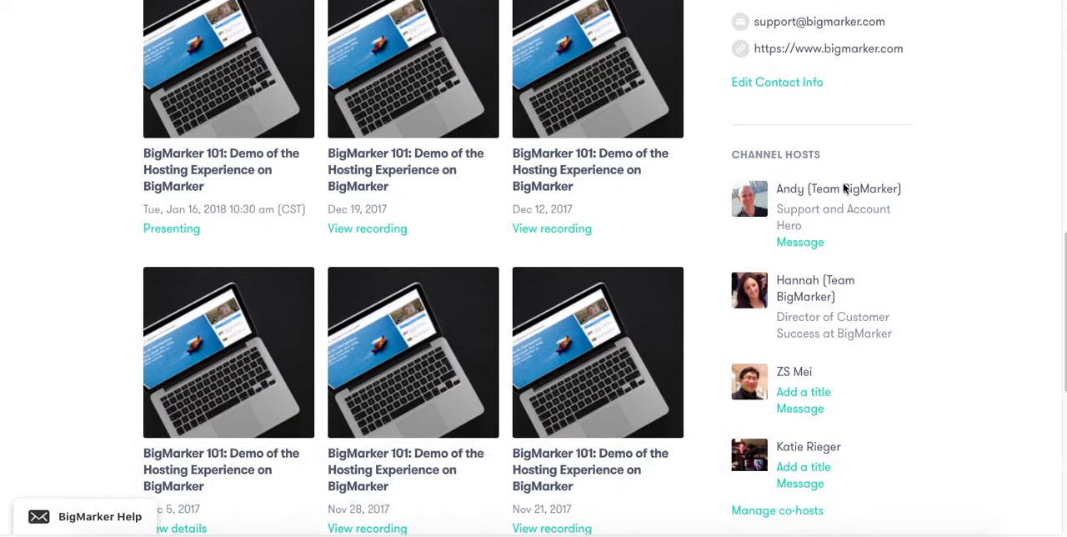
{"action": "scroll", "coordinate": [829, 218], "scroll_direction": "down", "scroll_amount": 3}
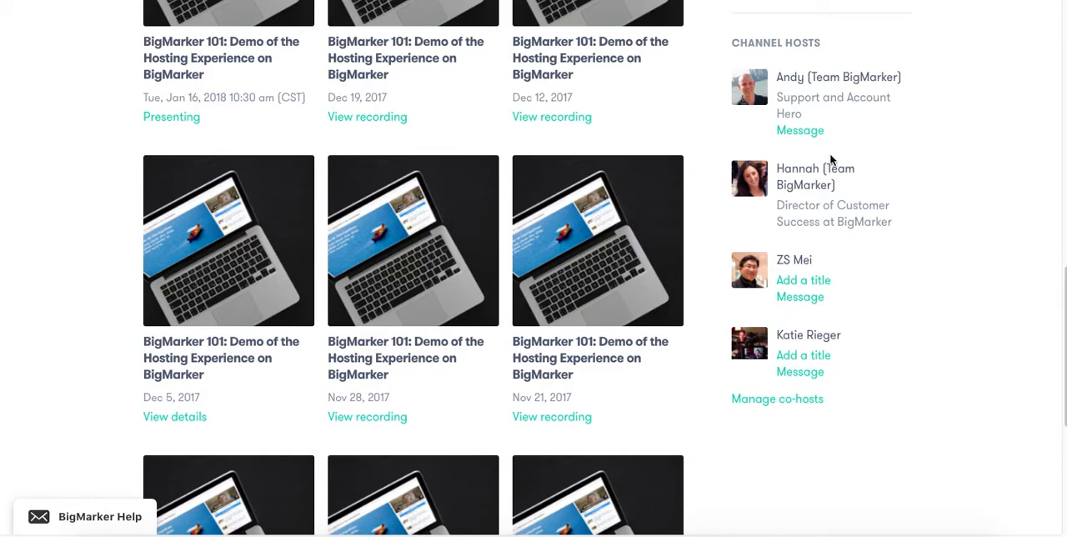
{"action": "scroll", "coordinate": [831, 159], "scroll_direction": "down", "scroll_amount": 1}
{"action": "scroll", "coordinate": [830, 159], "scroll_direction": "up", "scroll_amount": 1}
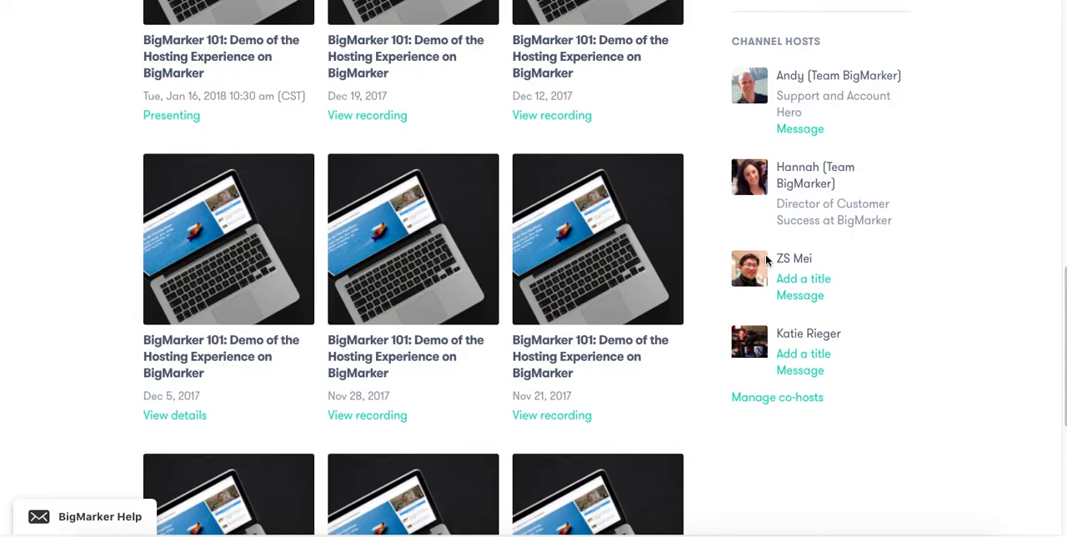
{"action": "scroll", "coordinate": [765, 260], "scroll_direction": "down", "scroll_amount": 1}
{"action": "scroll", "coordinate": [765, 260], "scroll_direction": "up", "scroll_amount": 6}
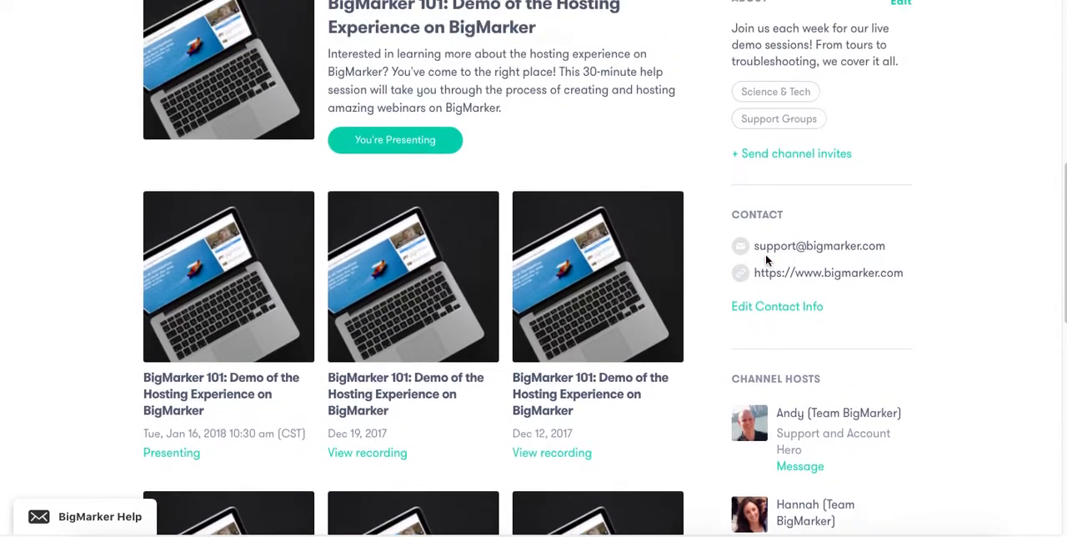
{"action": "scroll", "coordinate": [765, 254], "scroll_direction": "up", "scroll_amount": 3}
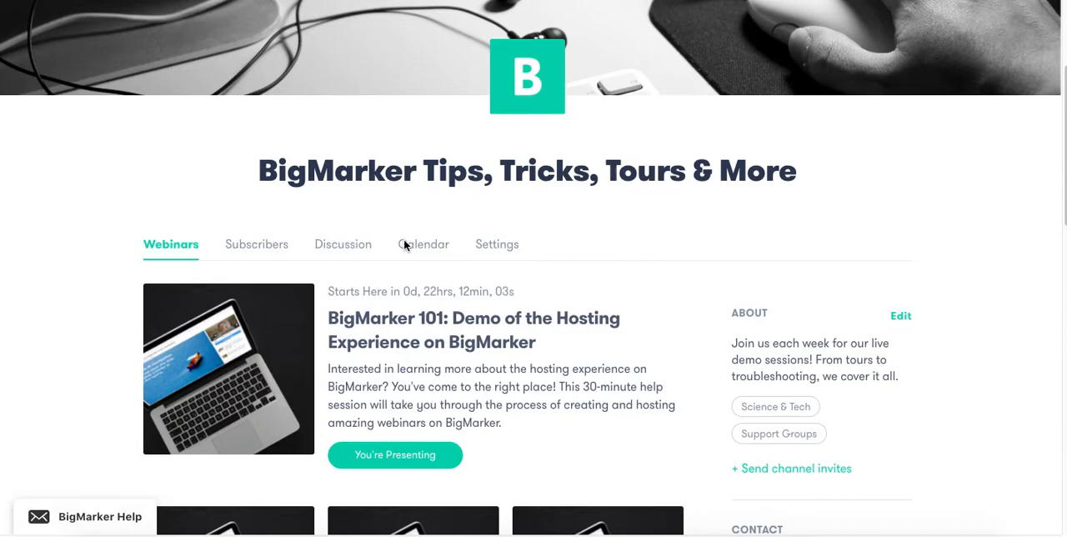
Open the form for scheduling a new webinar on the channel.
{"action": "scroll", "coordinate": [404, 244], "scroll_direction": "up", "scroll_amount": 1}
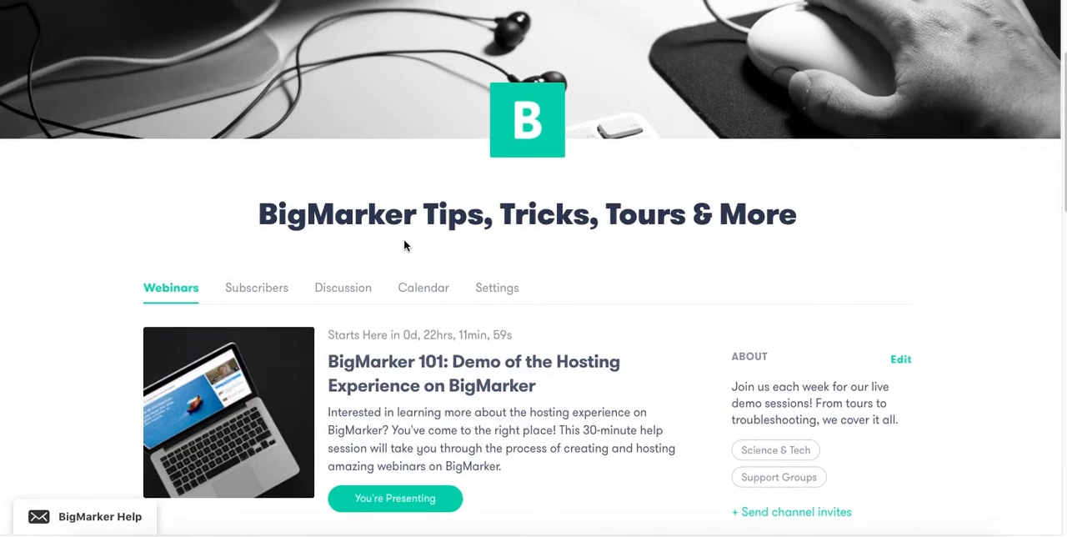
{"action": "scroll", "coordinate": [404, 244], "scroll_direction": "up", "scroll_amount": 4}
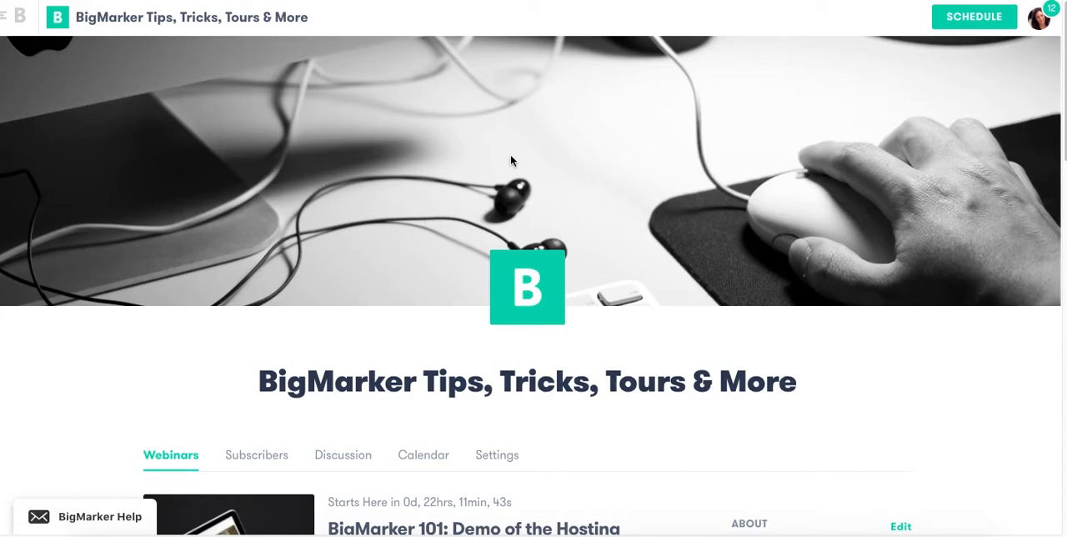
{"action": "left_click", "coordinate": [973, 18]}
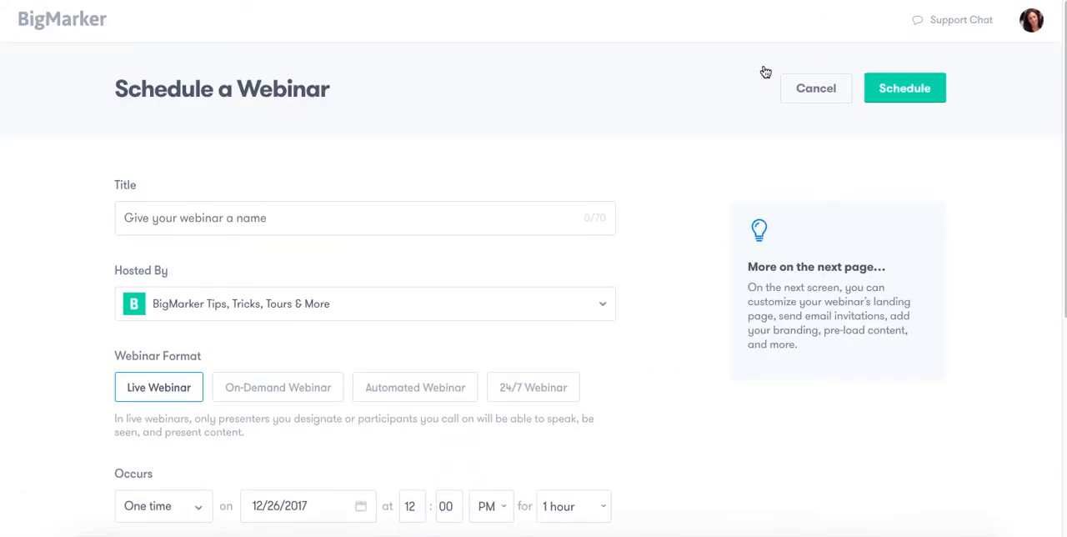
Try the On-Demand and Automated webinar formats, ending with the 24/7 Webinar format selected.
{"action": "scroll", "coordinate": [489, 190], "scroll_direction": "down", "scroll_amount": 1}
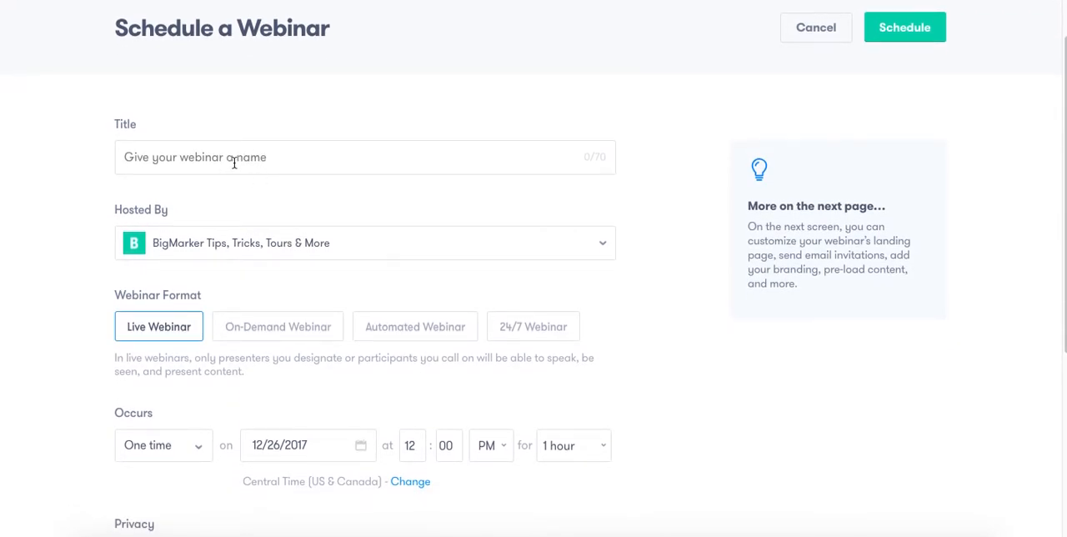
{"action": "scroll", "coordinate": [233, 165], "scroll_direction": "down", "scroll_amount": 1}
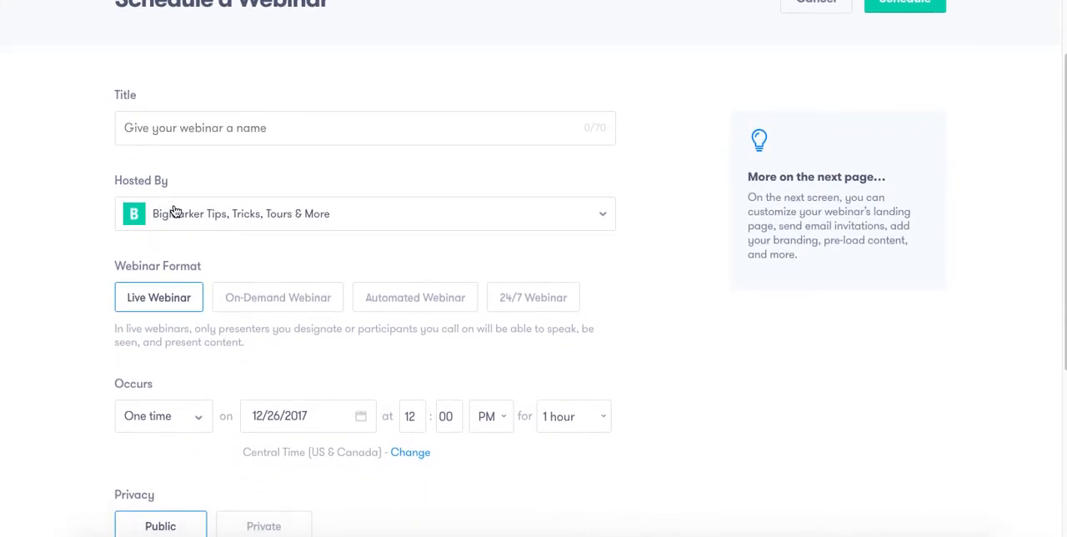
{"action": "scroll", "coordinate": [180, 241], "scroll_direction": "down", "scroll_amount": 1}
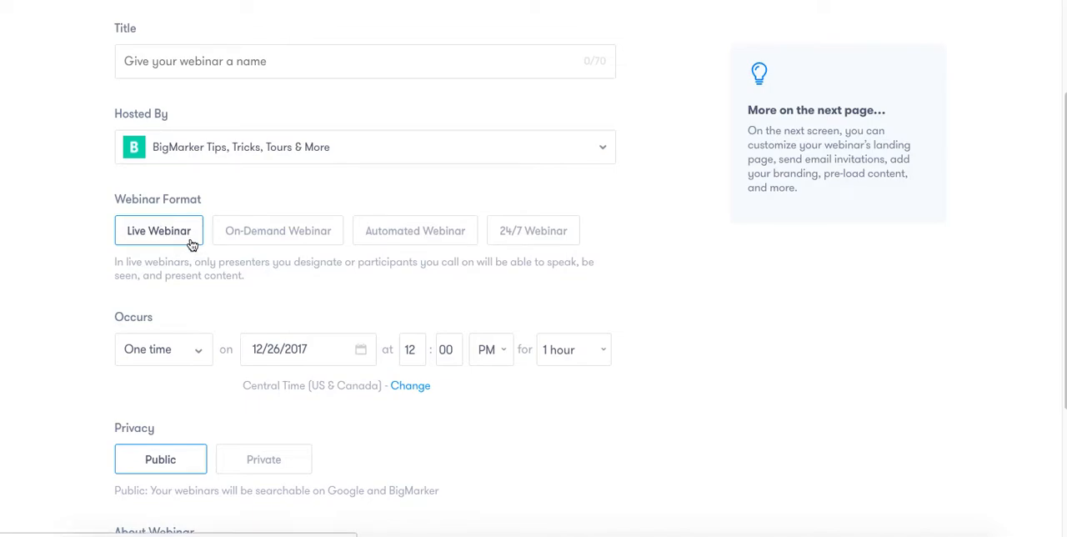
{"action": "left_click", "coordinate": [257, 238]}
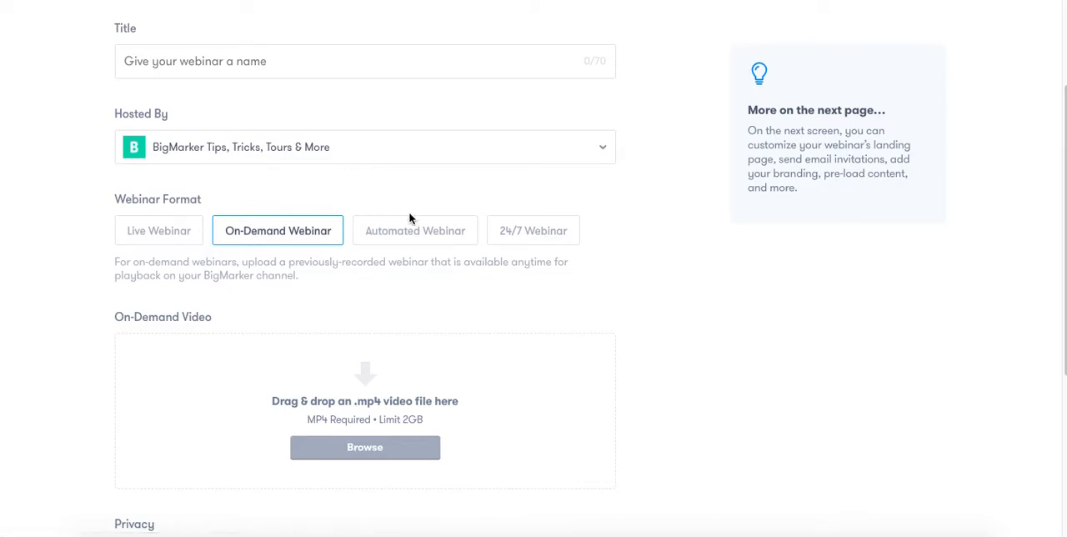
{"action": "left_click", "coordinate": [426, 237]}
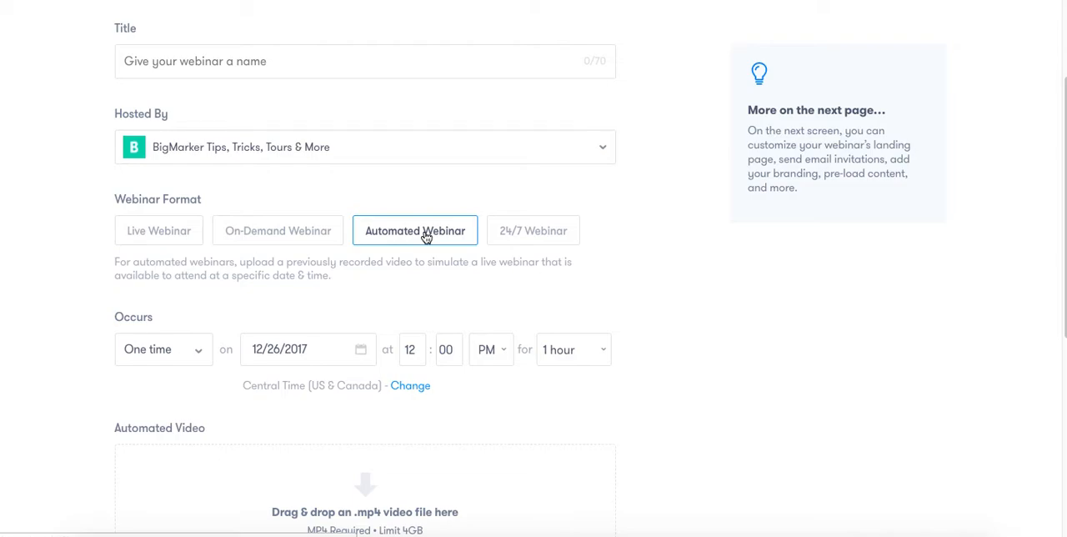
{"action": "left_click", "coordinate": [544, 233]}
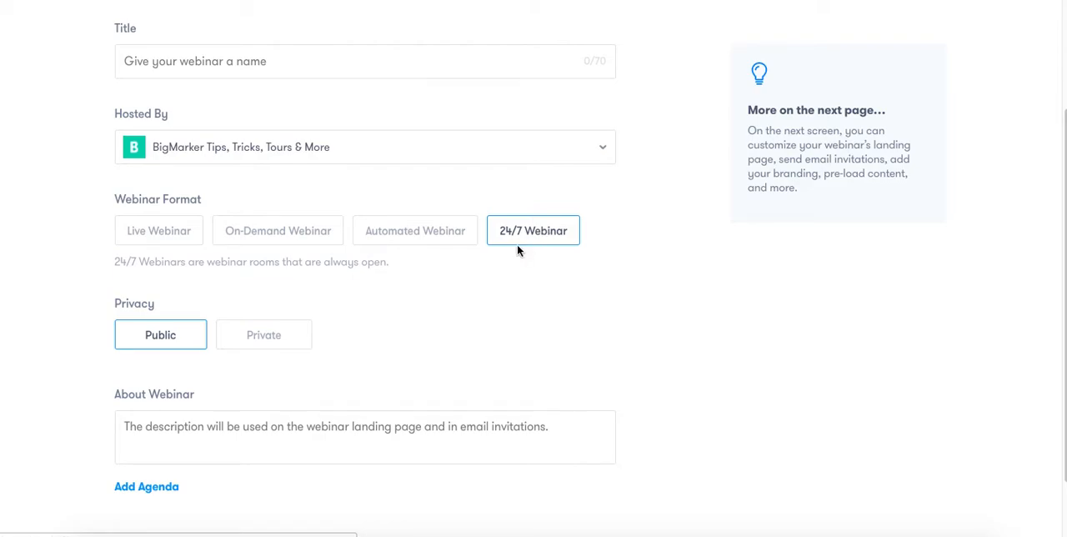
Set the new webinar's privacy to Private.
{"action": "scroll", "coordinate": [301, 321], "scroll_direction": "down", "scroll_amount": 1}
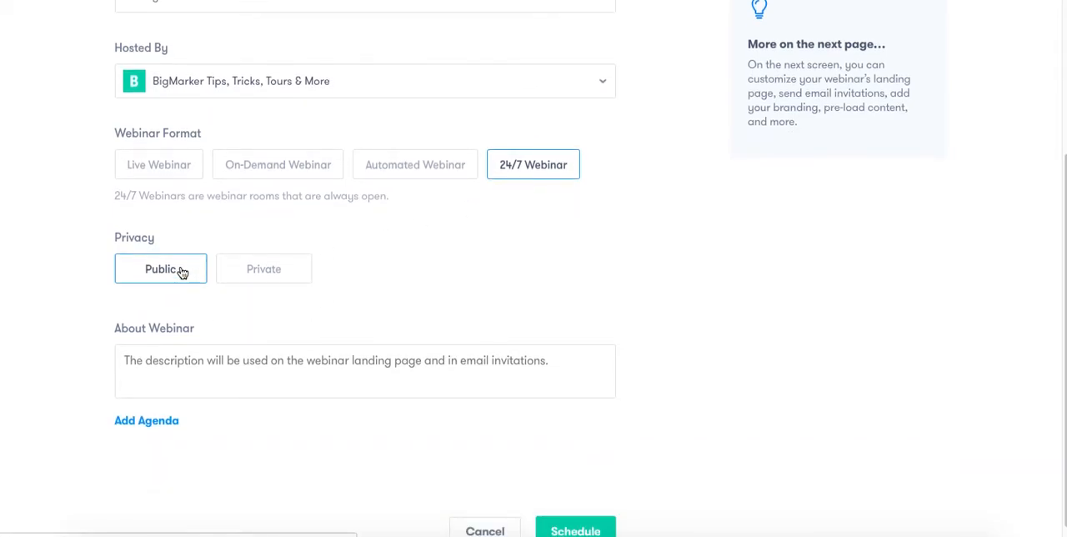
{"action": "left_click", "coordinate": [262, 278]}
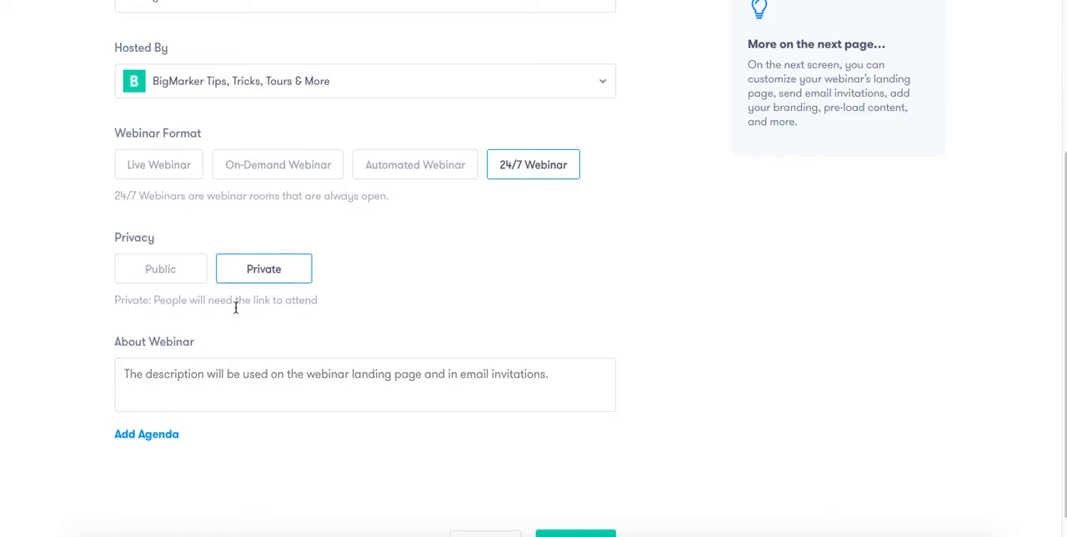
{"action": "scroll", "coordinate": [236, 307], "scroll_direction": "down", "scroll_amount": 1}
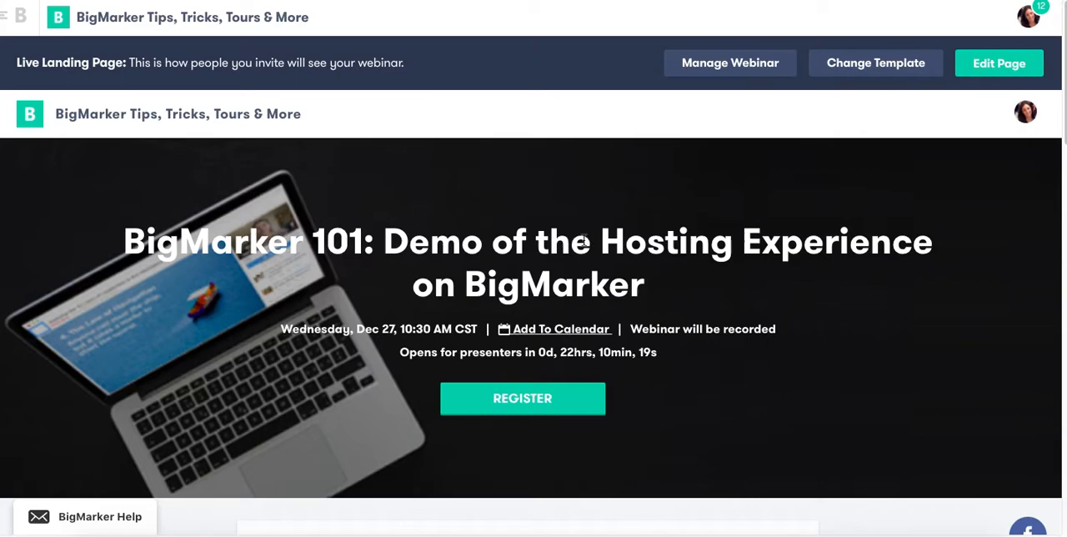
Review the BigMarker 101 webinar's live landing page, including its registration header, sharing options, description and agenda.
{"action": "scroll", "coordinate": [583, 240], "scroll_direction": "down", "scroll_amount": 2}
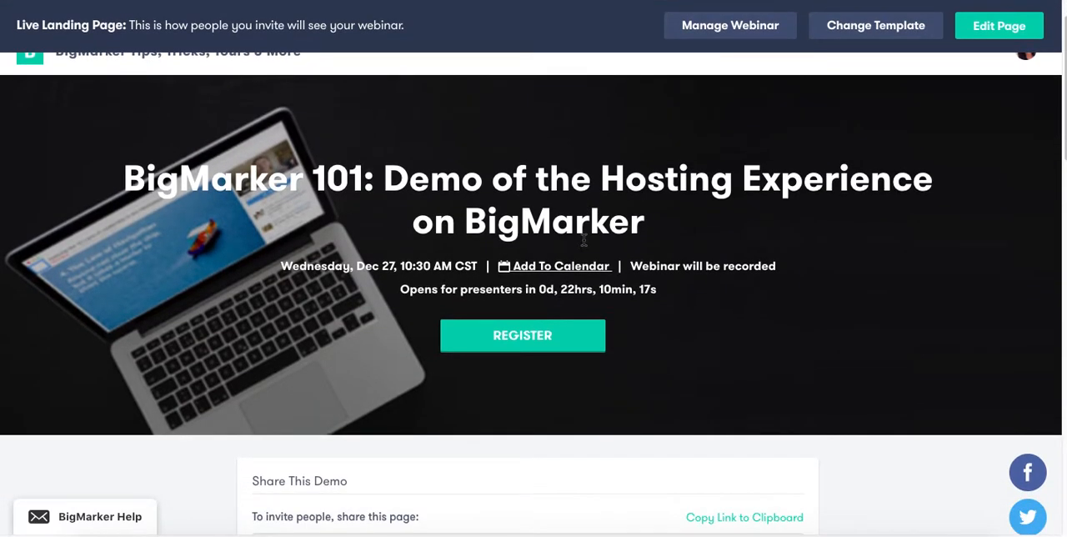
{"action": "scroll", "coordinate": [583, 240], "scroll_direction": "down", "scroll_amount": 1}
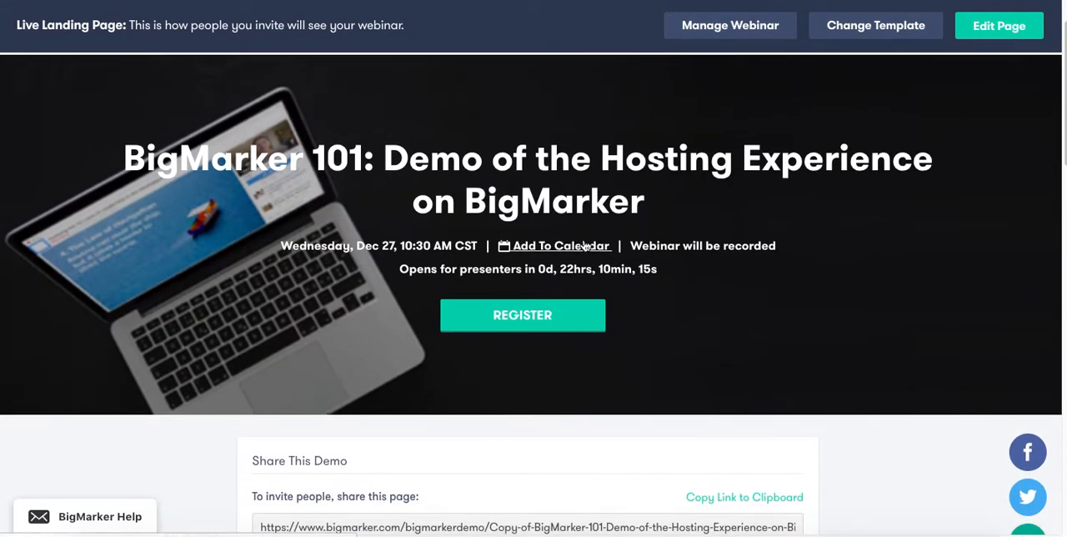
{"action": "scroll", "coordinate": [585, 244], "scroll_direction": "up", "scroll_amount": 2}
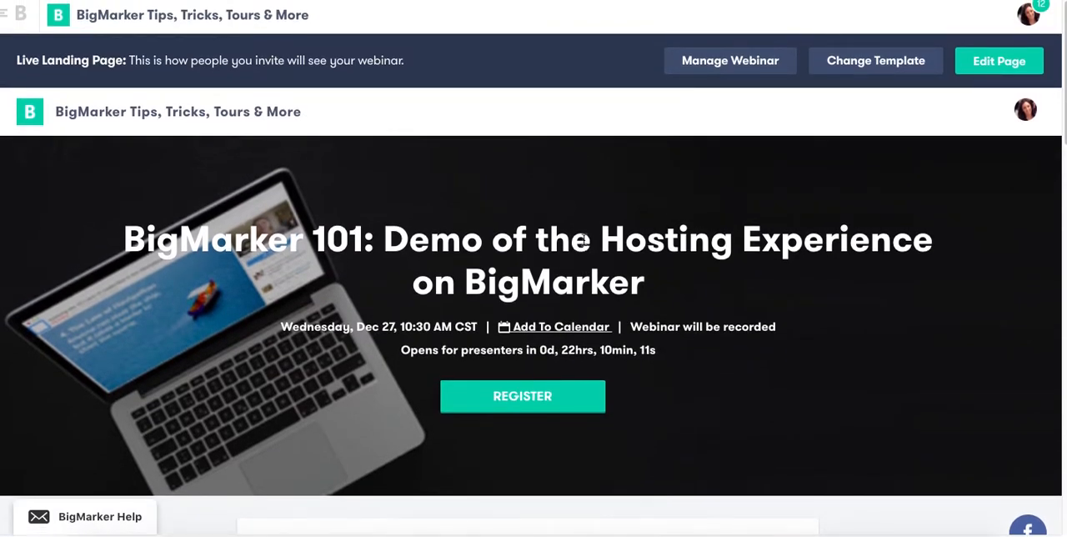
{"action": "scroll", "coordinate": [583, 241], "scroll_direction": "down", "scroll_amount": 1}
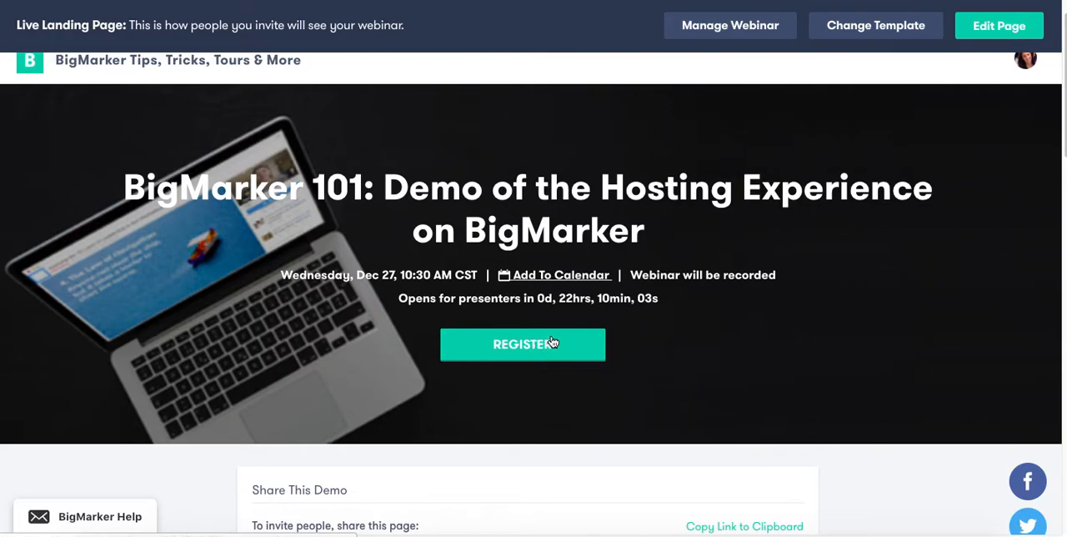
{"action": "scroll", "coordinate": [552, 342], "scroll_direction": "up", "scroll_amount": 1}
{"action": "scroll", "coordinate": [551, 340], "scroll_direction": "up", "scroll_amount": 1}
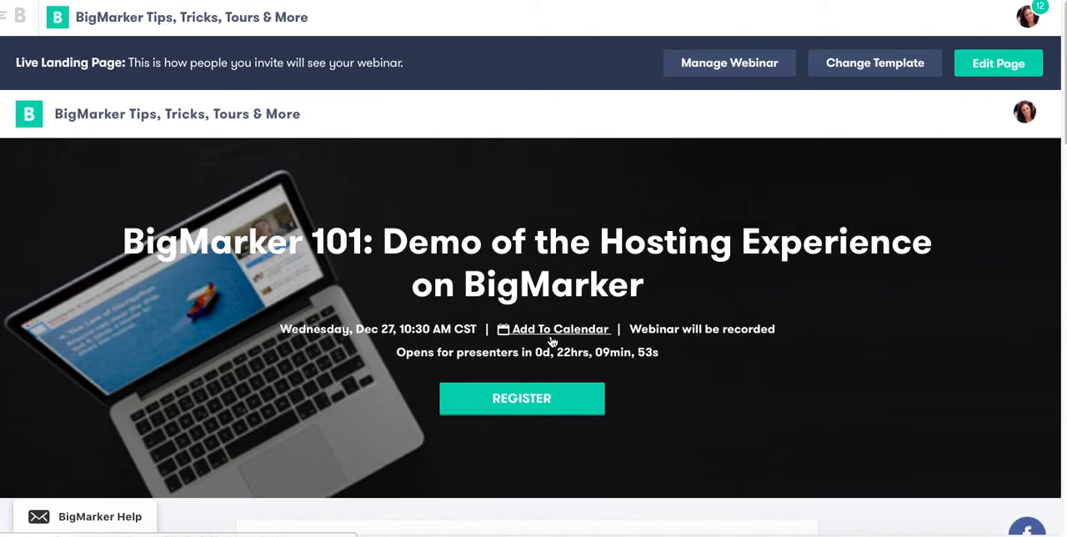
{"action": "scroll", "coordinate": [551, 341], "scroll_direction": "down", "scroll_amount": 1}
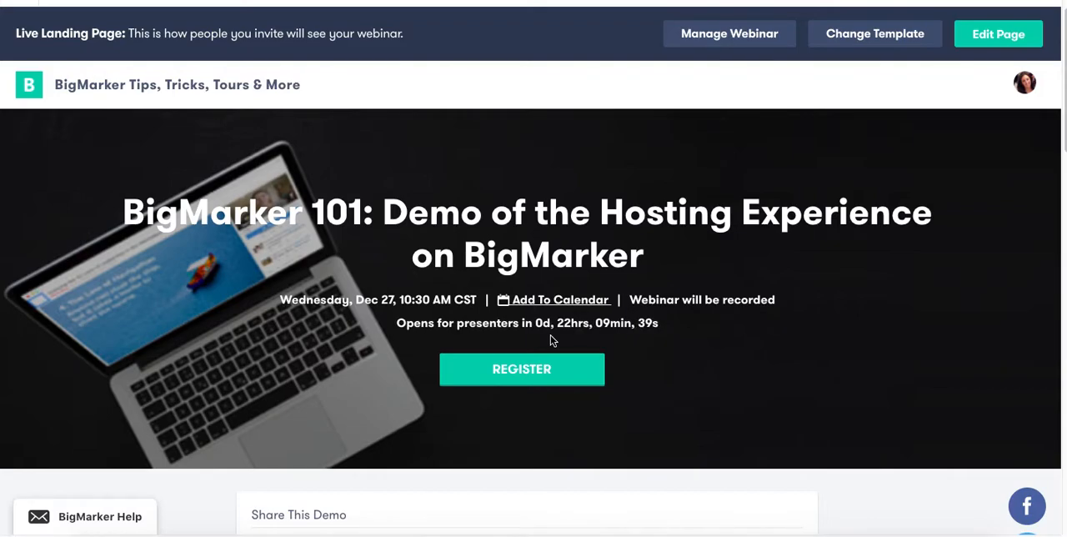
{"action": "scroll", "coordinate": [550, 340], "scroll_direction": "down", "scroll_amount": 1}
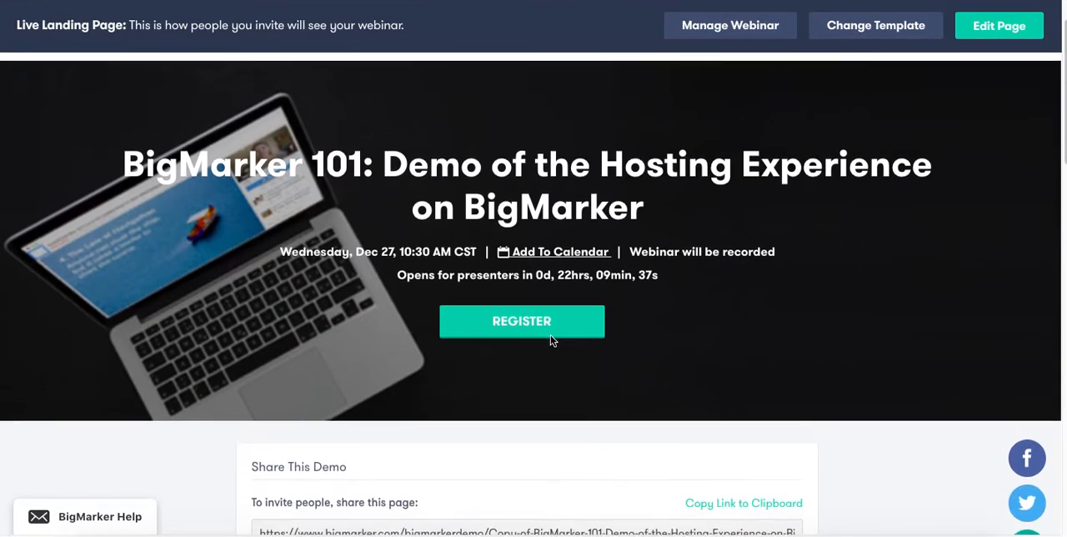
{"action": "scroll", "coordinate": [551, 340], "scroll_direction": "down", "scroll_amount": 3}
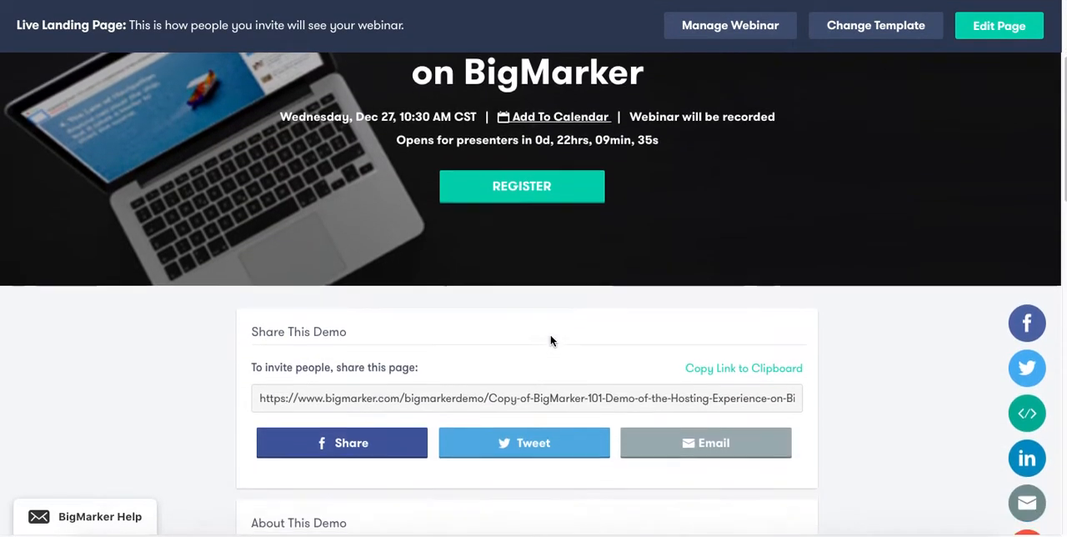
{"action": "scroll", "coordinate": [550, 337], "scroll_direction": "down", "scroll_amount": 1}
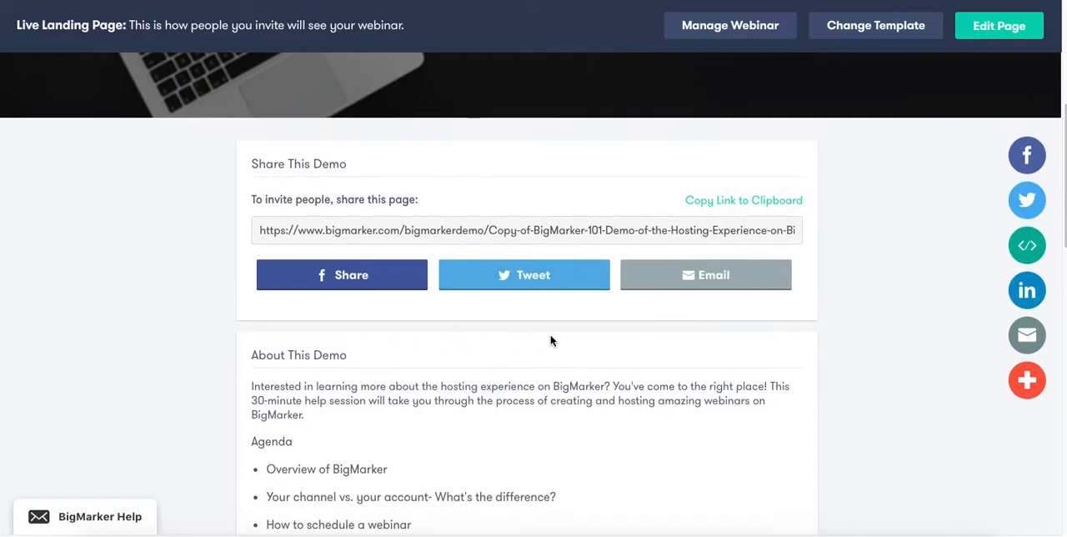
{"action": "scroll", "coordinate": [550, 341], "scroll_direction": "down", "scroll_amount": 2}
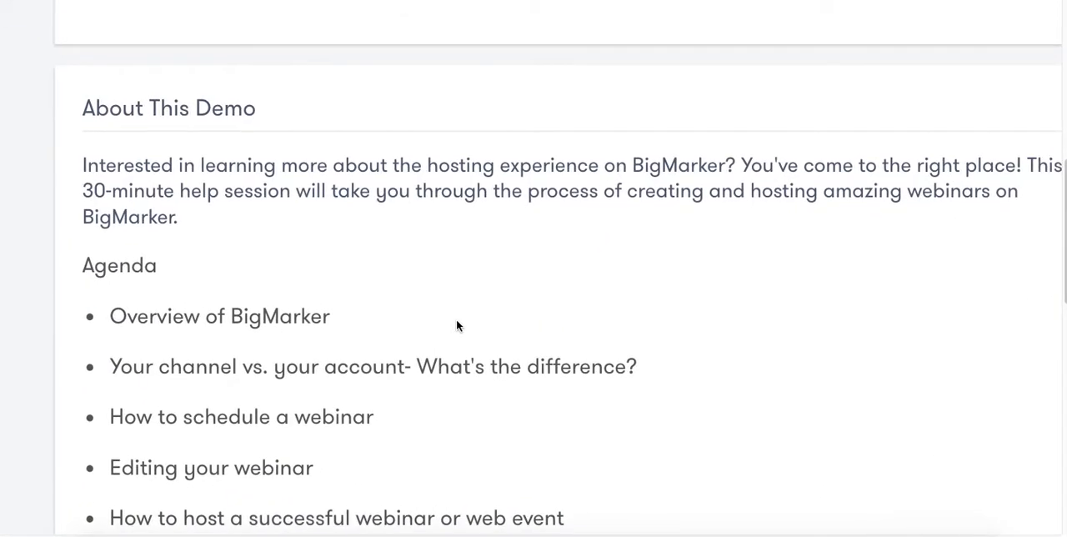
Review the rest of the webinar's landing page, including the schedule details and the featured presenter section.
{"action": "scroll", "coordinate": [456, 325], "scroll_direction": "down", "scroll_amount": 5}
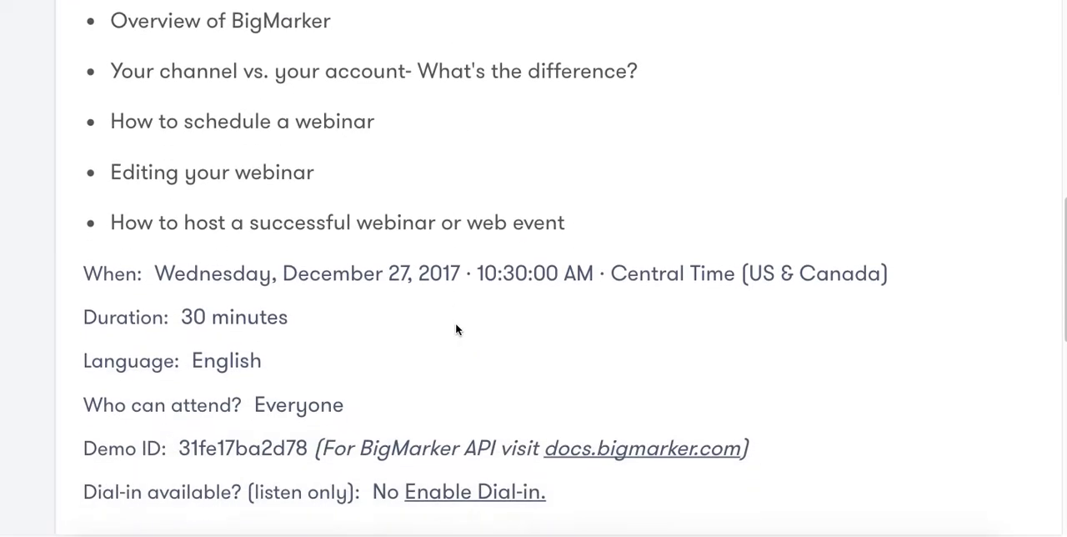
{"action": "scroll", "coordinate": [456, 325], "scroll_direction": "down", "scroll_amount": 3}
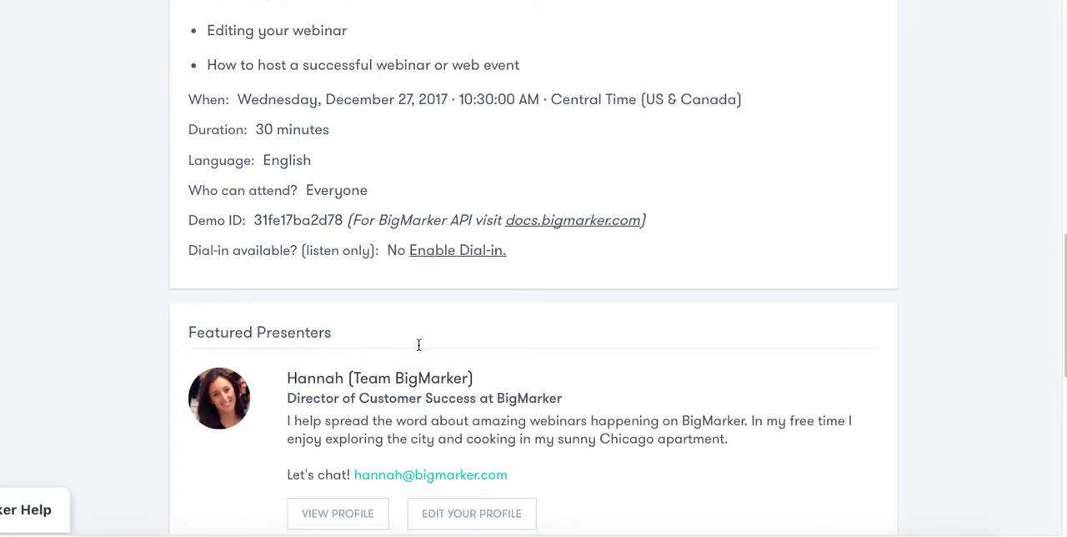
{"action": "scroll", "coordinate": [418, 345], "scroll_direction": "up", "scroll_amount": 7}
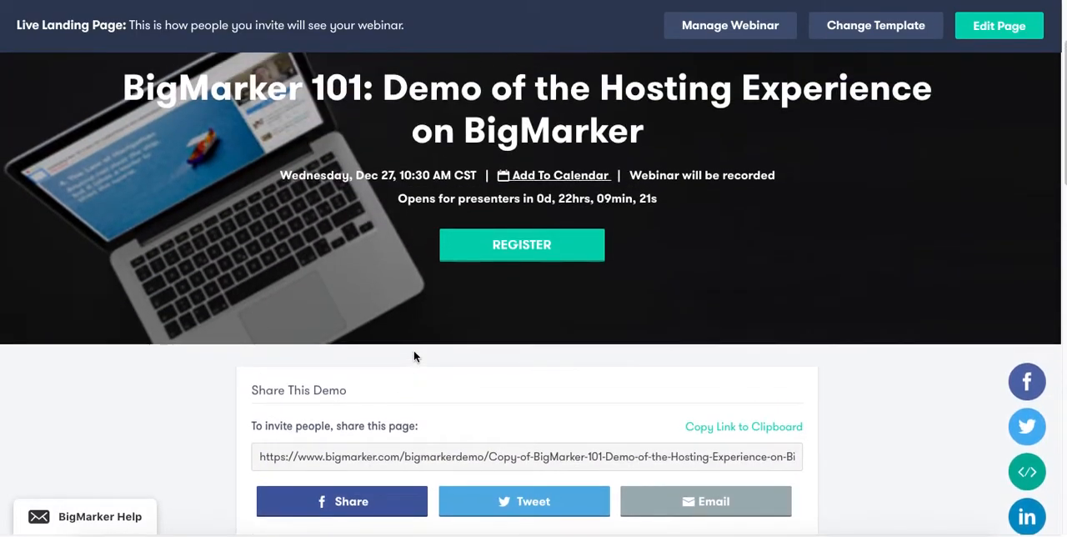
{"action": "scroll", "coordinate": [414, 350], "scroll_direction": "up", "scroll_amount": 3}
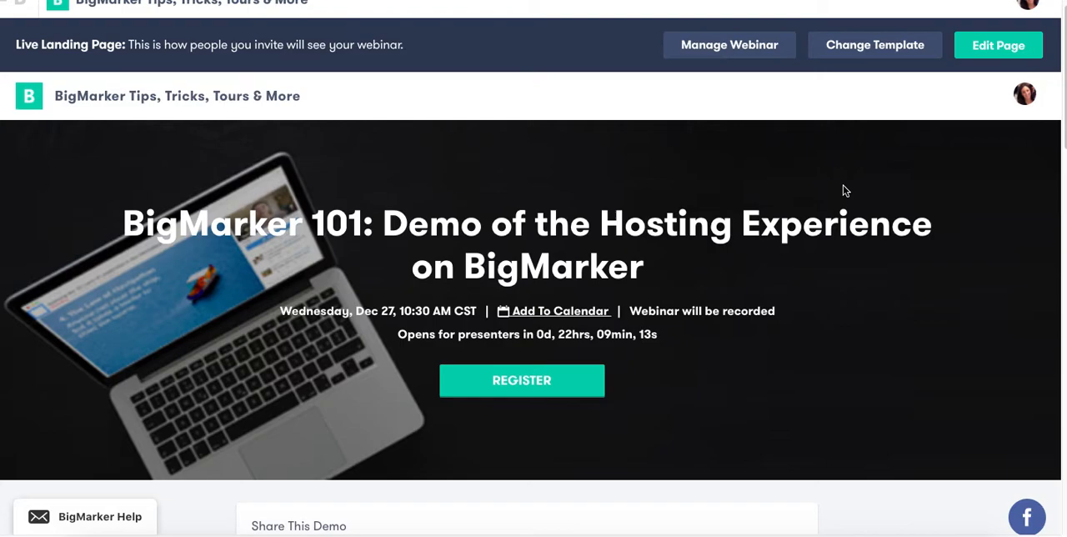
Open the landing page for editing and browse the landing page templates available for the webinar.
{"action": "left_click", "coordinate": [985, 47]}
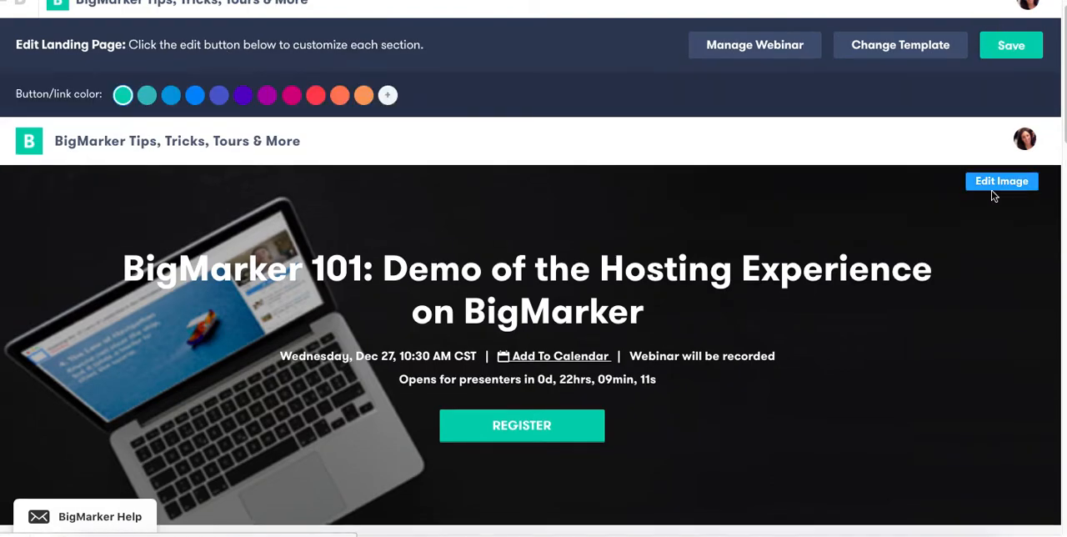
{"action": "scroll", "coordinate": [994, 191], "scroll_direction": "down", "scroll_amount": 1}
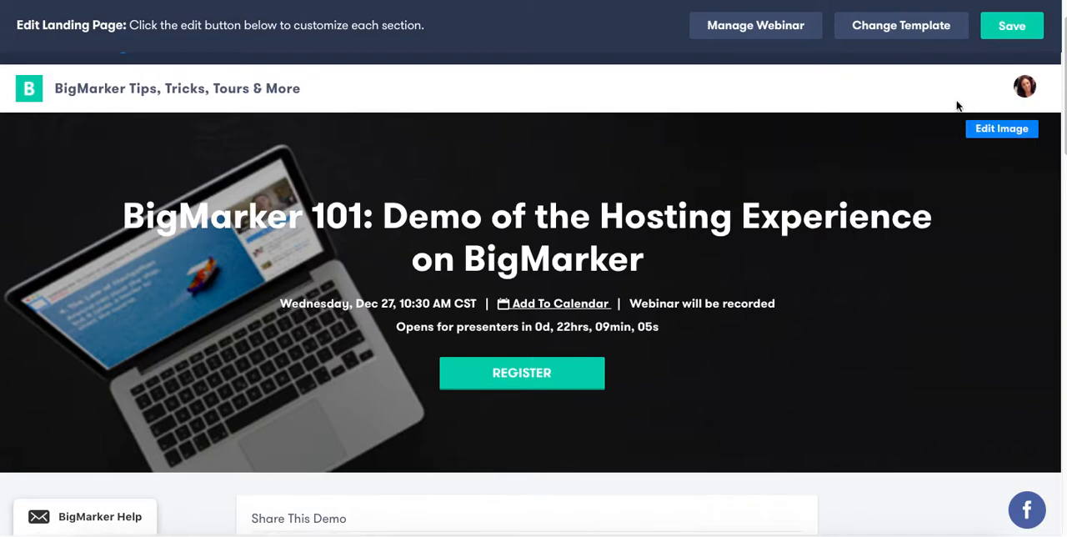
{"action": "left_click", "coordinate": [927, 27]}
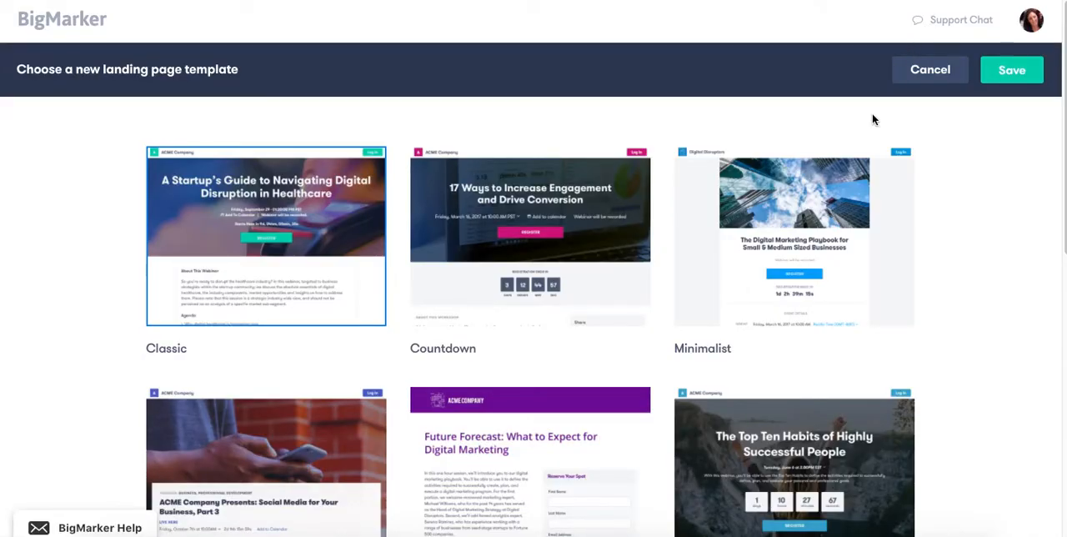
{"action": "mouse_move", "coordinate": [828, 178]}
{"action": "scroll", "coordinate": [742, 265], "scroll_direction": "down", "scroll_amount": 1}
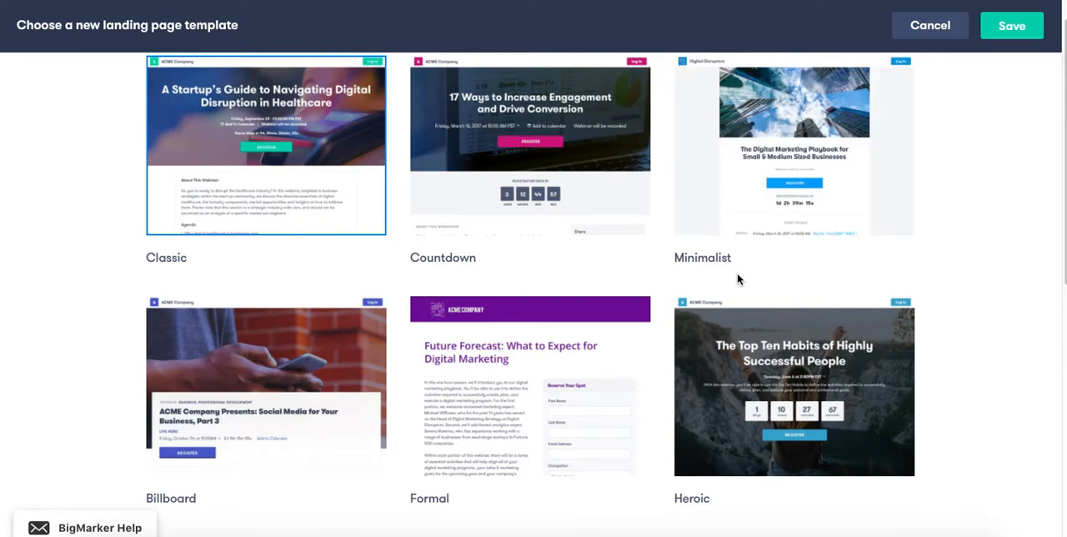
{"action": "scroll", "coordinate": [737, 276], "scroll_direction": "down", "scroll_amount": 3}
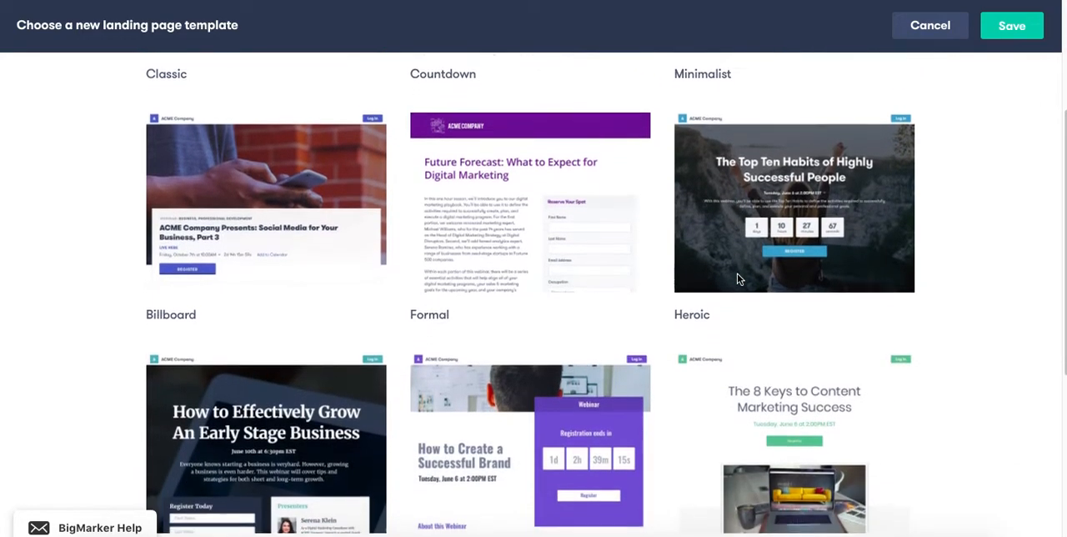
{"action": "scroll", "coordinate": [737, 278], "scroll_direction": "up", "scroll_amount": 3}
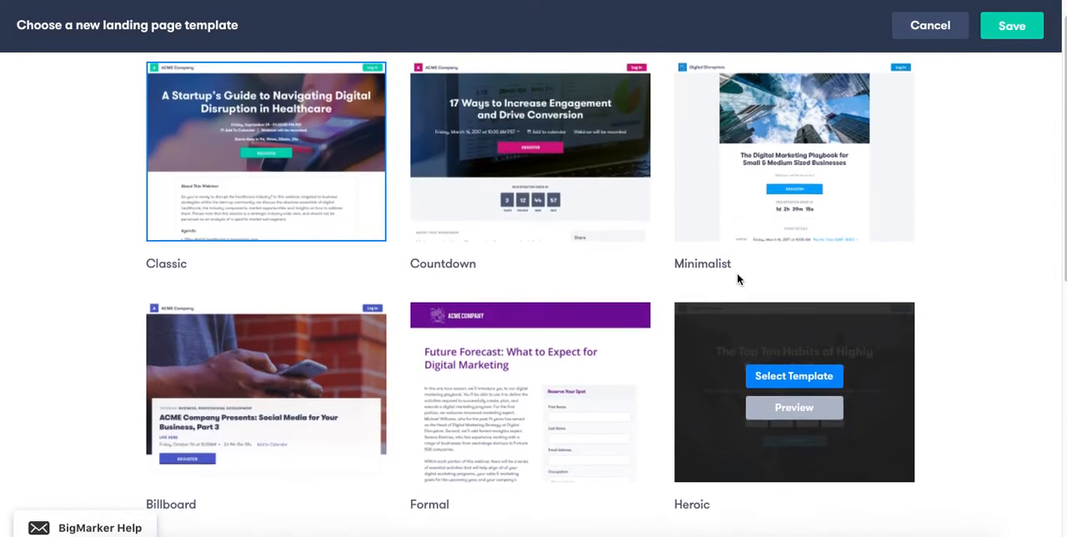
{"action": "scroll", "coordinate": [737, 279], "scroll_direction": "up", "scroll_amount": 2}
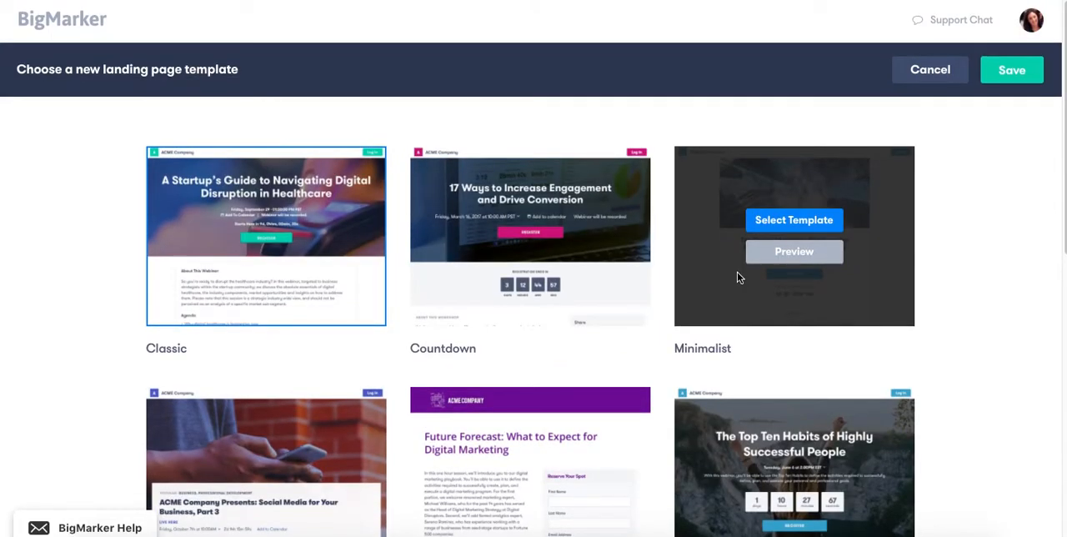
Preview the Minimalist landing page template, and leave the template selection without applying it.
{"action": "left_click", "coordinate": [808, 260]}
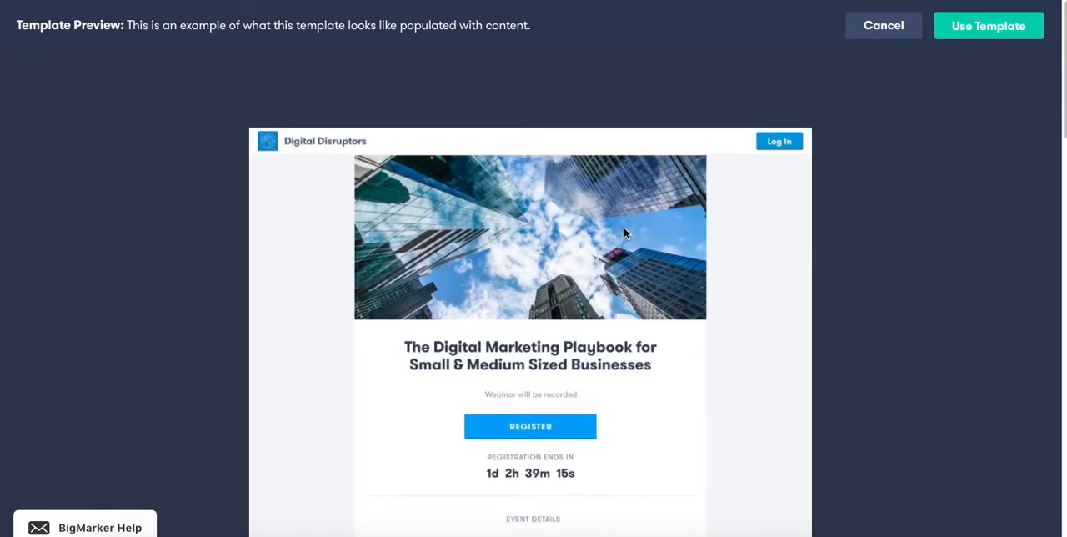
{"action": "scroll", "coordinate": [626, 234], "scroll_direction": "down", "scroll_amount": 5}
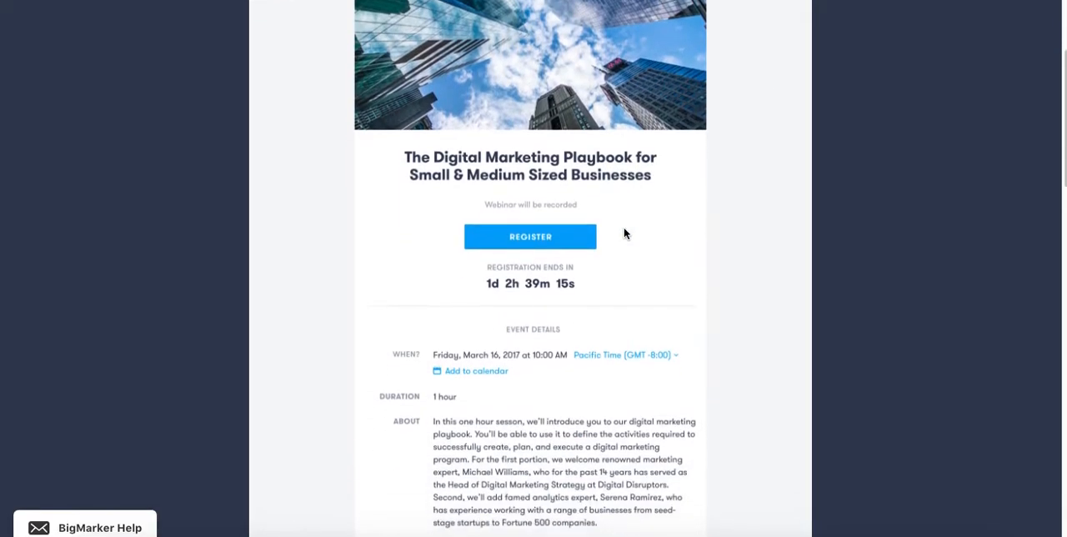
{"action": "scroll", "coordinate": [624, 234], "scroll_direction": "down", "scroll_amount": 1}
{"action": "scroll", "coordinate": [623, 233], "scroll_direction": "up", "scroll_amount": 5}
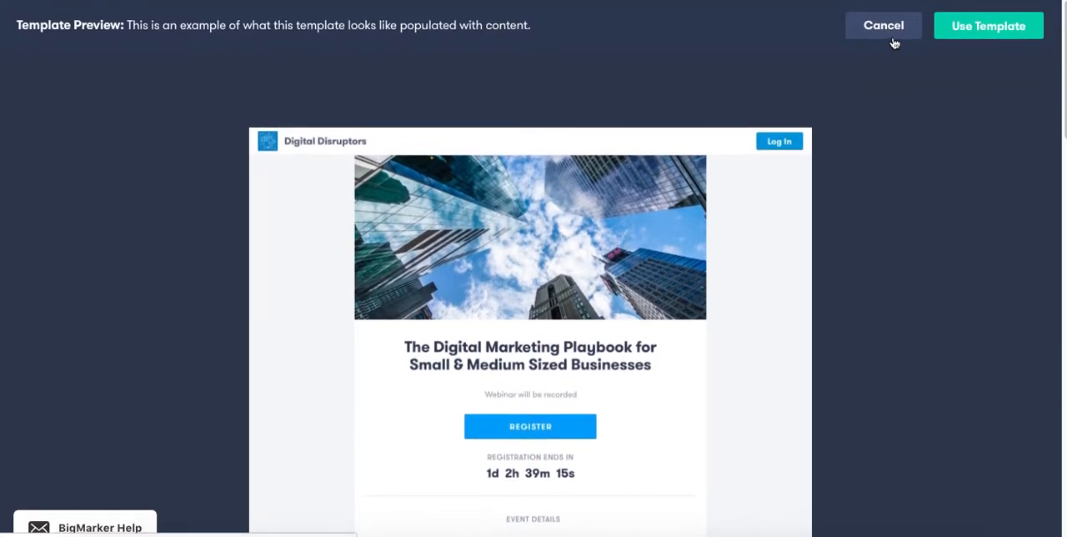
{"action": "left_click", "coordinate": [894, 39]}
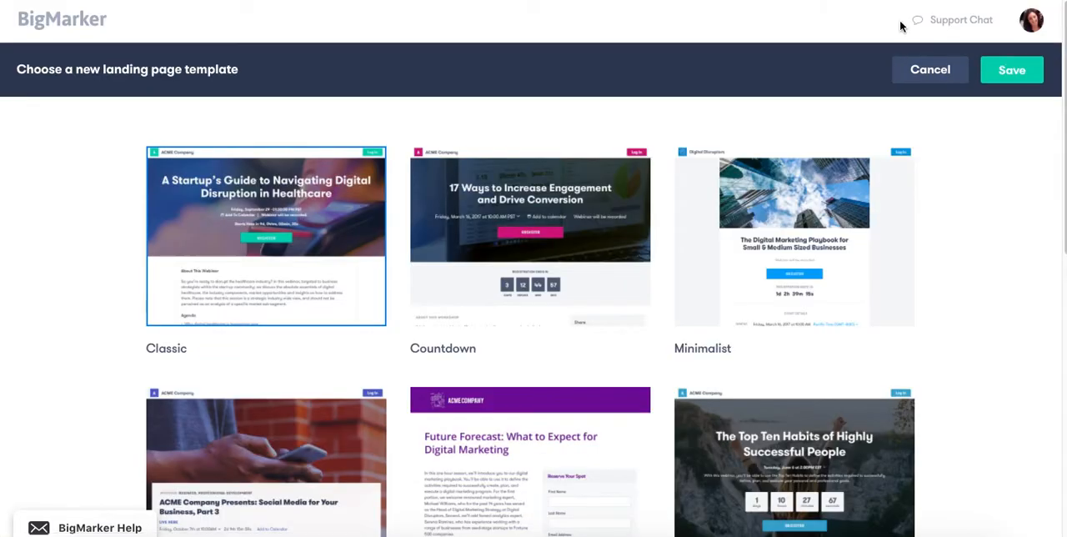
{"action": "left_click", "coordinate": [932, 70]}
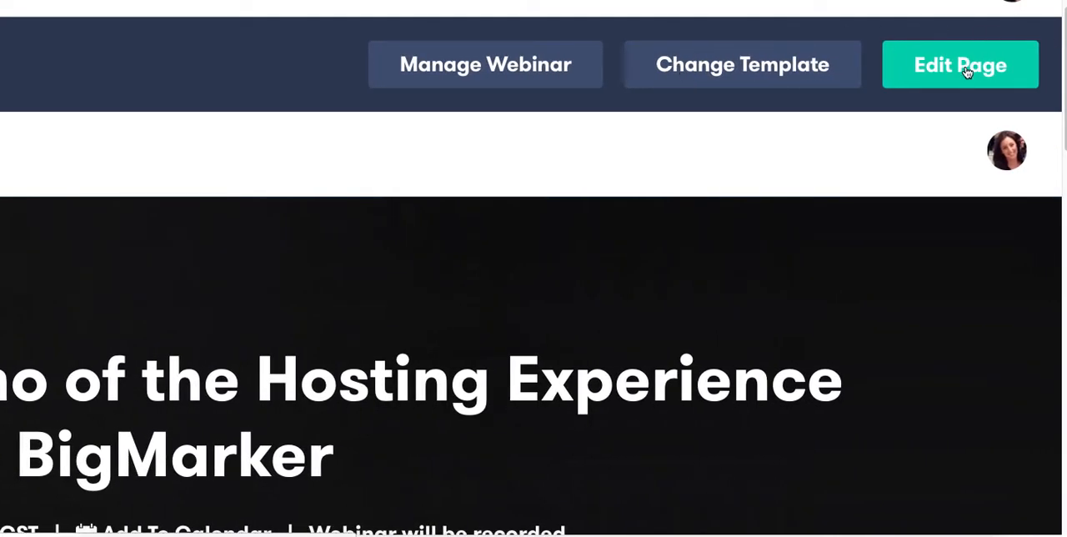
Reopen the landing page in edit mode and review its editable sections, including the header image, description and agenda.
{"action": "left_click", "coordinate": [945, 68]}
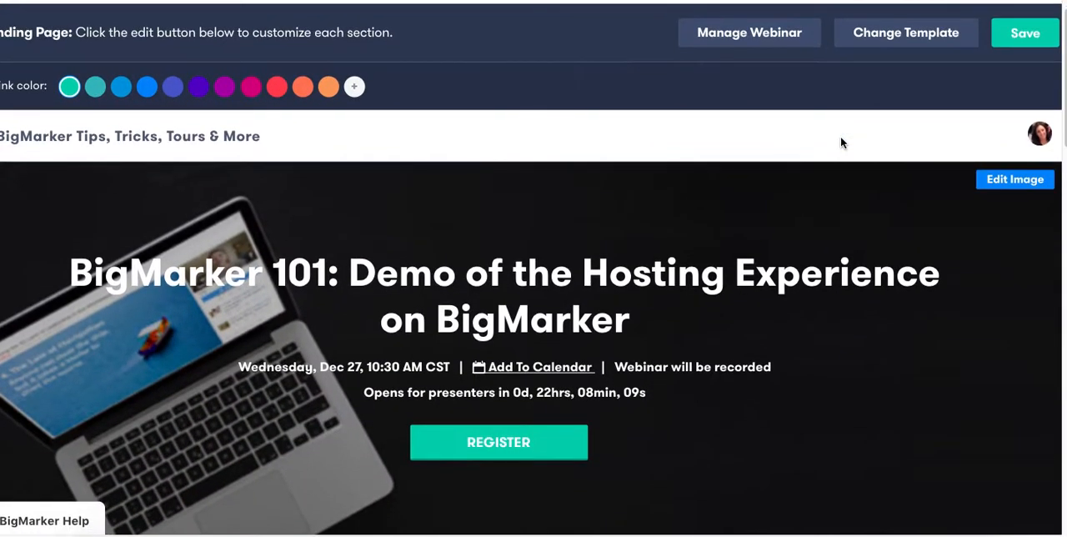
{"action": "scroll", "coordinate": [772, 259], "scroll_direction": "down", "scroll_amount": 2}
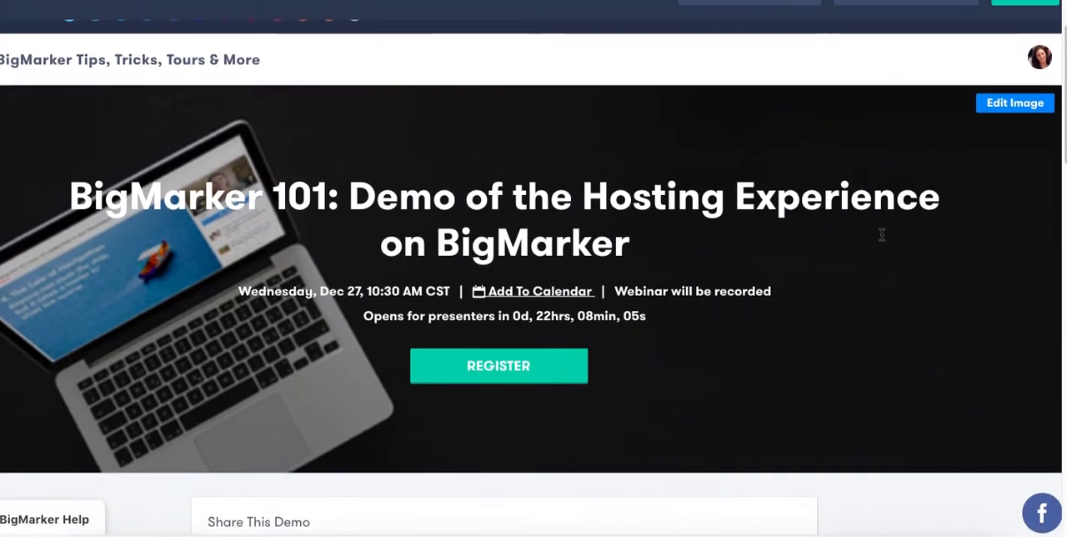
{"action": "scroll", "coordinate": [881, 235], "scroll_direction": "down", "scroll_amount": 6}
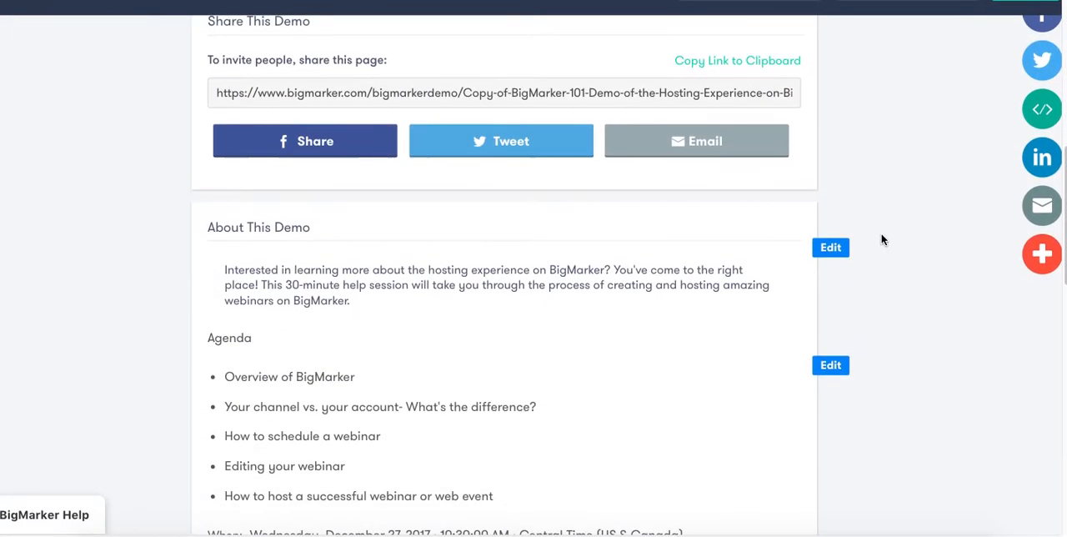
{"action": "scroll", "coordinate": [822, 371], "scroll_direction": "down", "scroll_amount": 1}
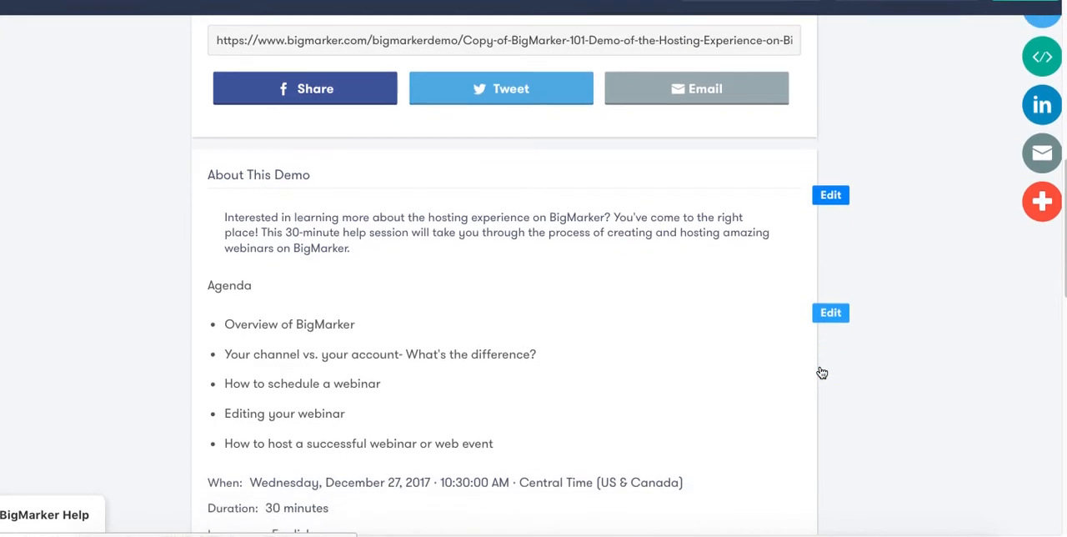
{"action": "scroll", "coordinate": [822, 372], "scroll_direction": "down", "scroll_amount": 3}
{"action": "scroll", "coordinate": [822, 370], "scroll_direction": "up", "scroll_amount": 5}
{"action": "scroll", "coordinate": [821, 371], "scroll_direction": "up", "scroll_amount": 4}
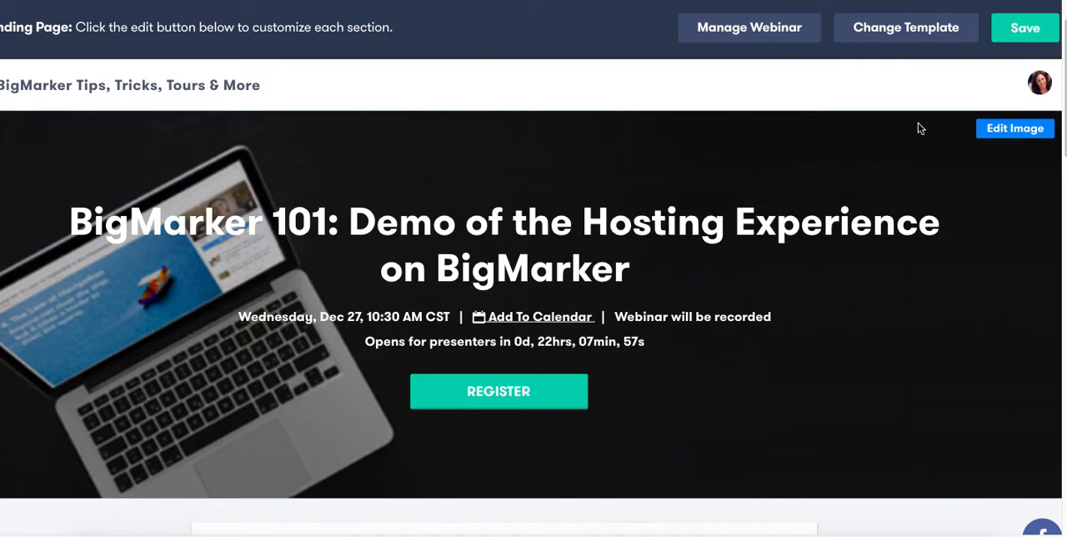
Go from the landing page to the webinar's management area and look through the available app integrations.
{"action": "left_click", "coordinate": [759, 29]}
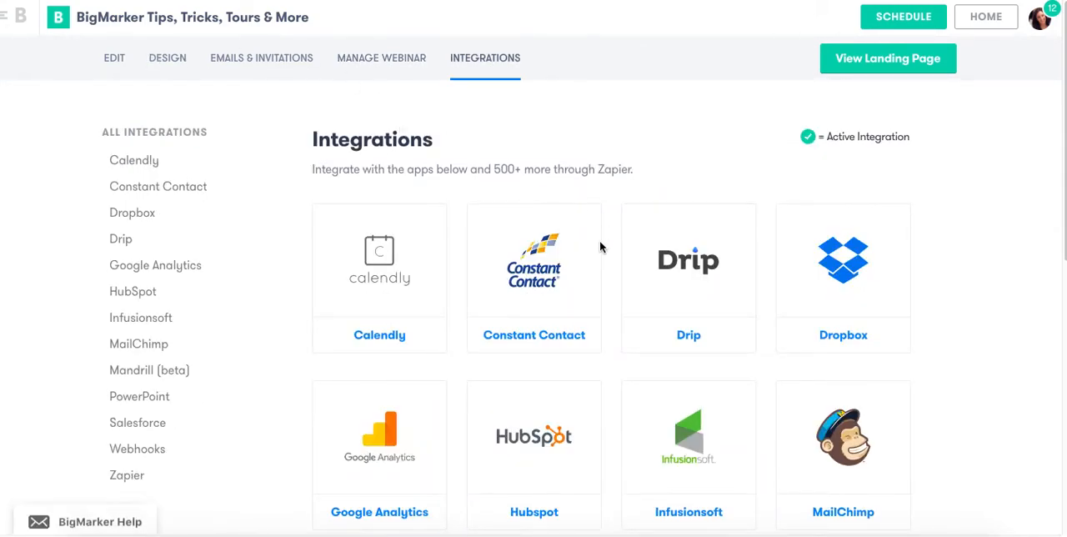
{"action": "scroll", "coordinate": [599, 247], "scroll_direction": "down", "scroll_amount": 3}
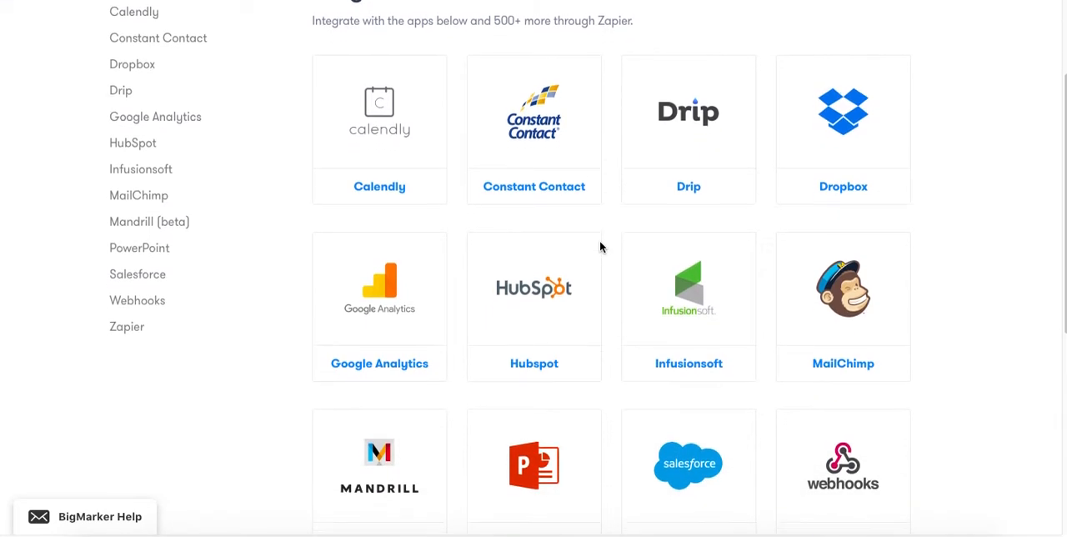
{"action": "scroll", "coordinate": [599, 247], "scroll_direction": "down", "scroll_amount": 1}
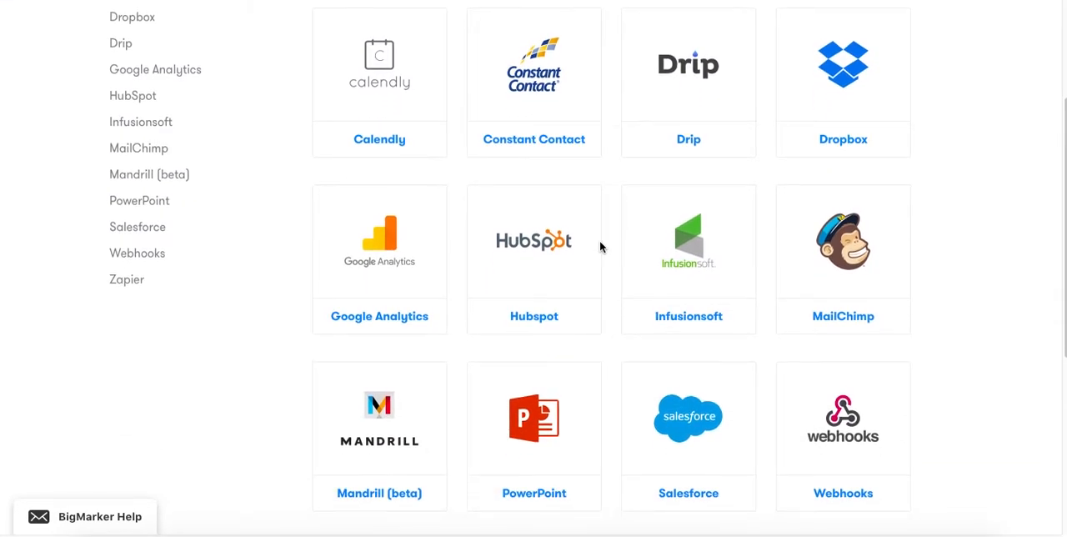
{"action": "scroll", "coordinate": [599, 247], "scroll_direction": "down", "scroll_amount": 3}
{"action": "scroll", "coordinate": [600, 247], "scroll_direction": "up", "scroll_amount": 7}
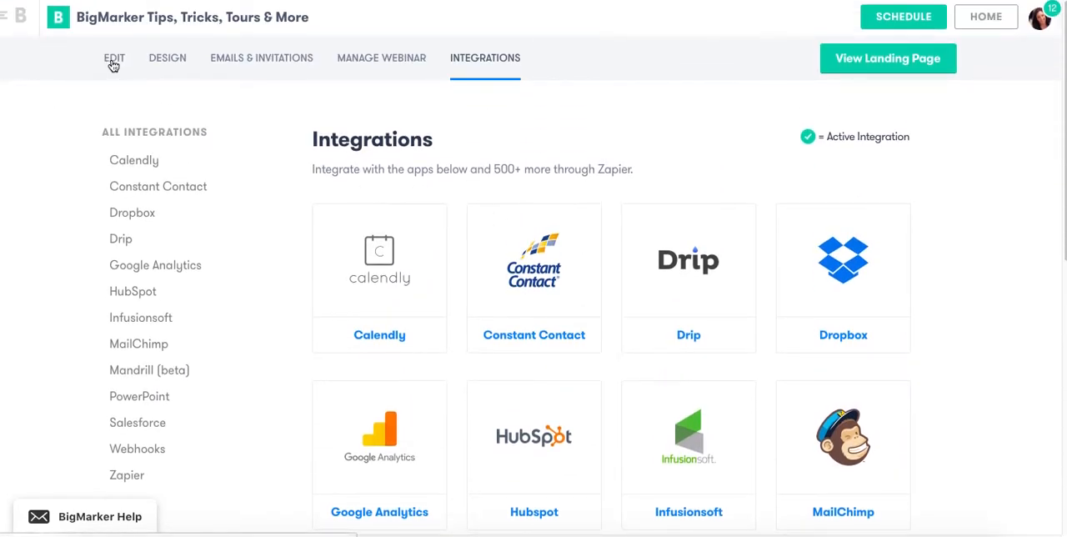
Open the webinar's edit settings and review its details, including title, format, schedule, description and agenda.
{"action": "left_click", "coordinate": [113, 62]}
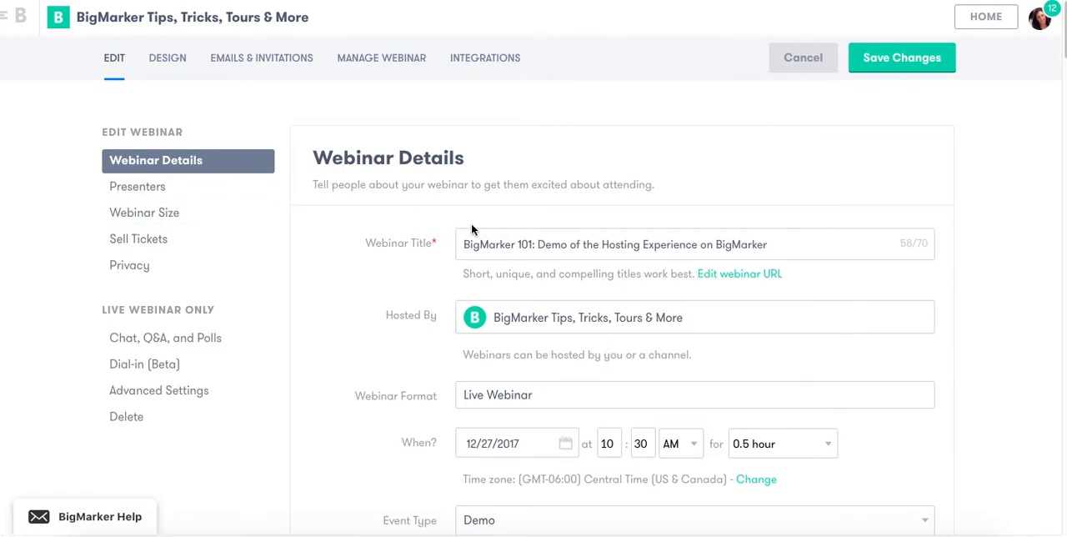
{"action": "scroll", "coordinate": [570, 273], "scroll_direction": "down", "scroll_amount": 2}
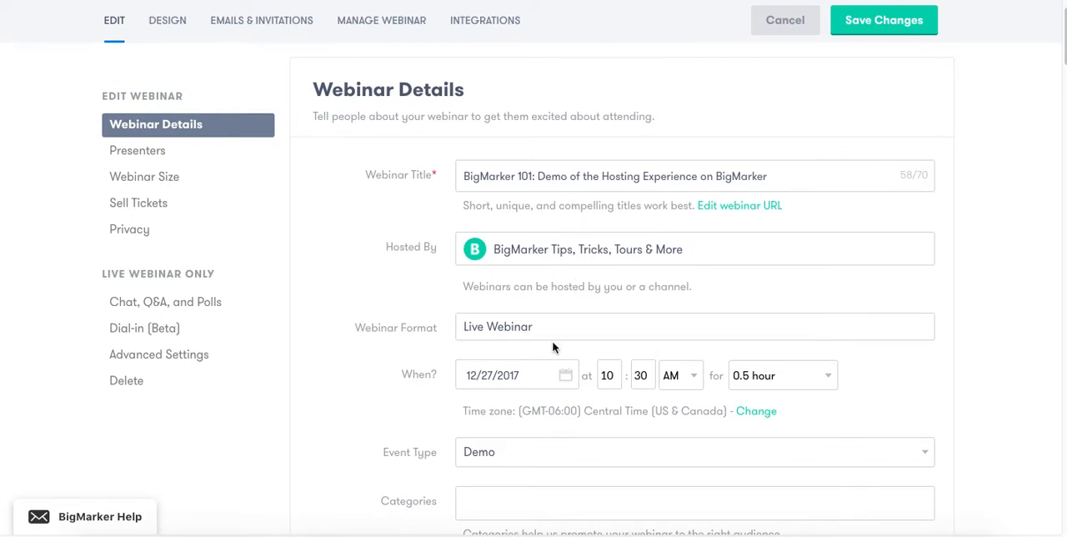
{"action": "scroll", "coordinate": [545, 378], "scroll_direction": "down", "scroll_amount": 5}
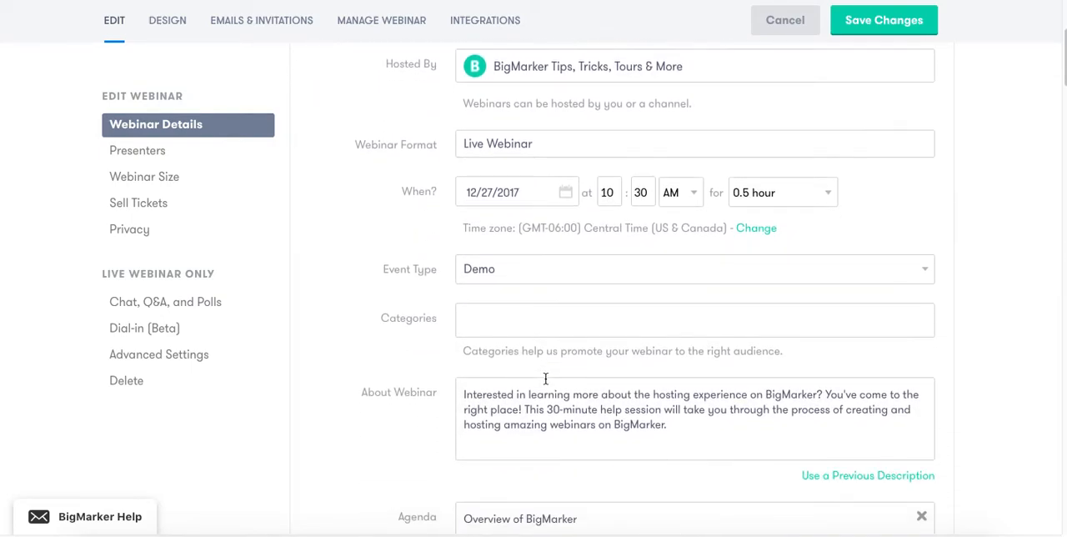
{"action": "scroll", "coordinate": [545, 378], "scroll_direction": "down", "scroll_amount": 1}
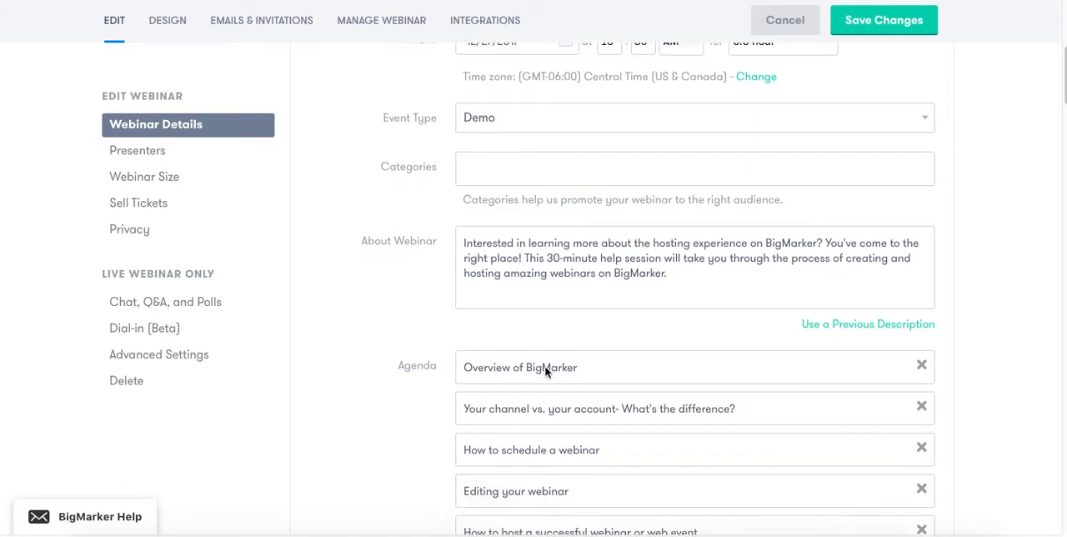
{"action": "scroll", "coordinate": [546, 371], "scroll_direction": "down", "scroll_amount": 2}
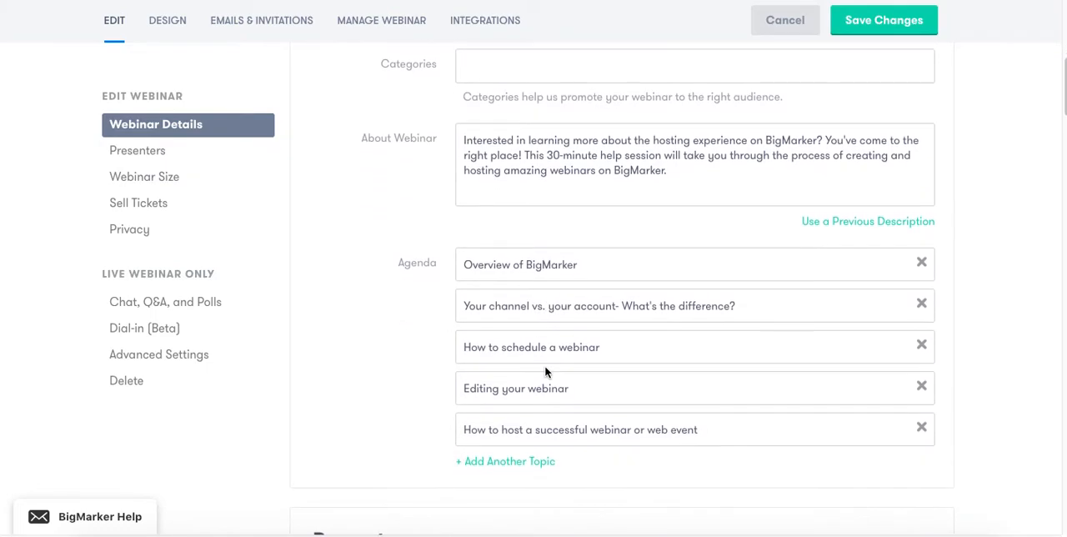
Open the form for adding a new presenter and review its profile, contact and permission fields.
{"action": "scroll", "coordinate": [546, 372], "scroll_direction": "down", "scroll_amount": 4}
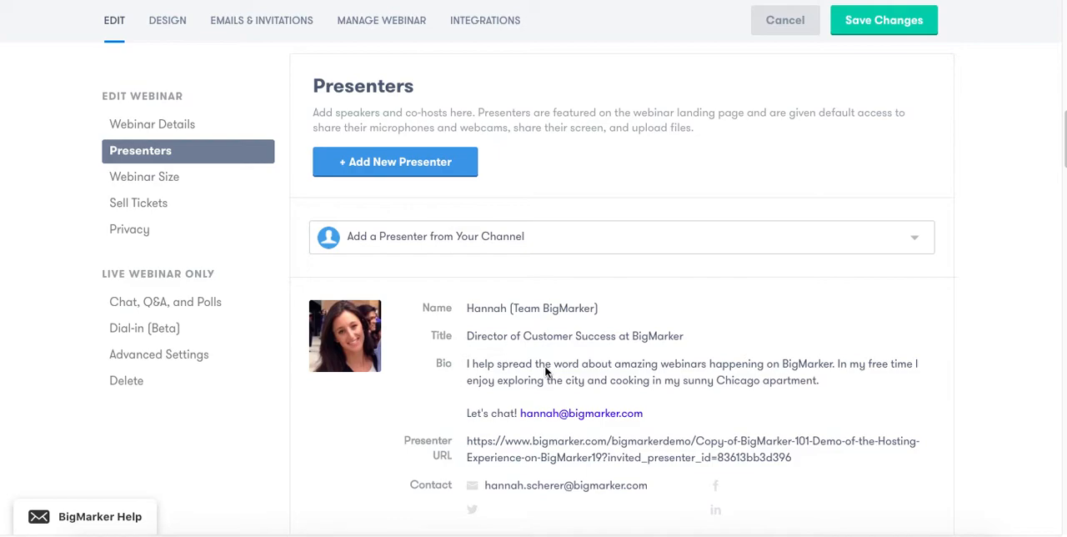
{"action": "left_click", "coordinate": [400, 163]}
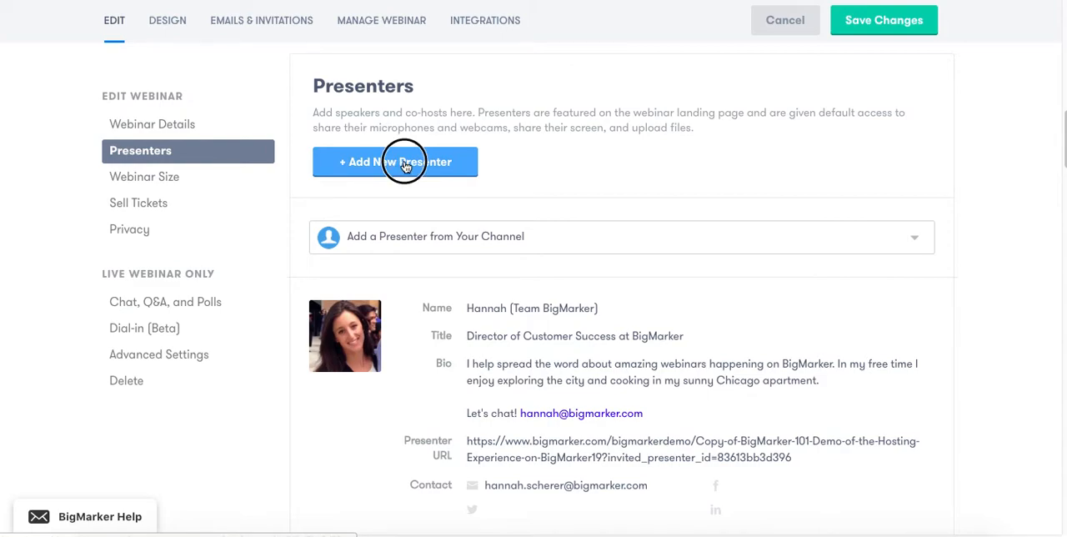
{"action": "scroll", "coordinate": [514, 197], "scroll_direction": "down", "scroll_amount": 1}
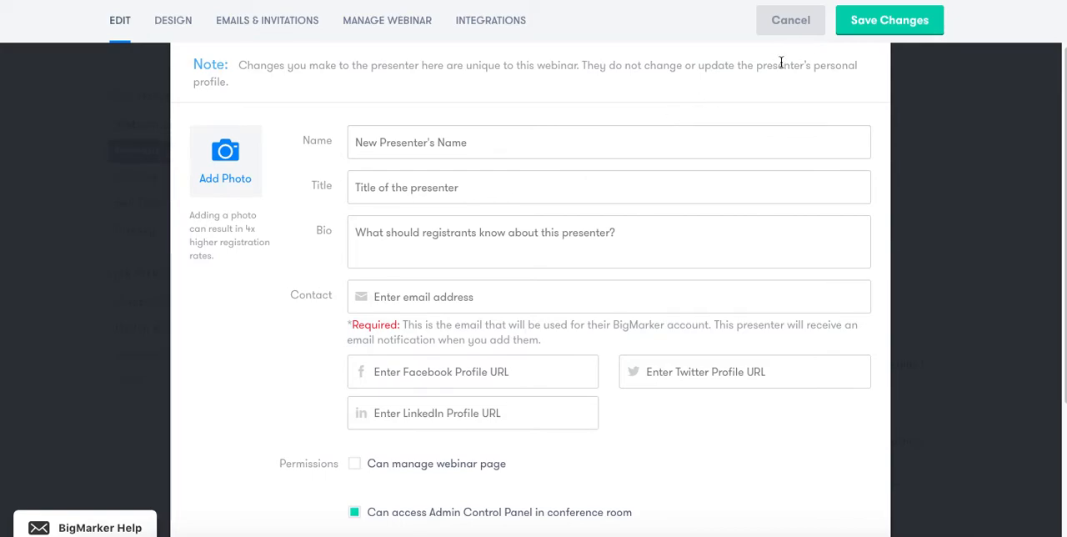
{"action": "scroll", "coordinate": [681, 207], "scroll_direction": "down", "scroll_amount": 1}
{"action": "scroll", "coordinate": [681, 207], "scroll_direction": "down", "scroll_amount": 3}
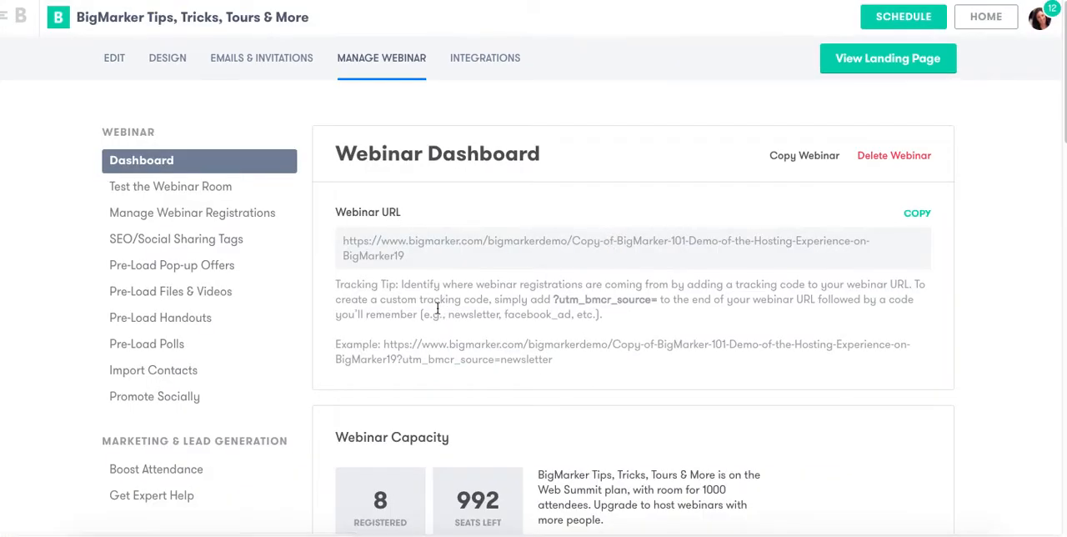
Return to the webinar's edit settings and open the Sell Tickets section.
{"action": "left_click", "coordinate": [107, 65]}
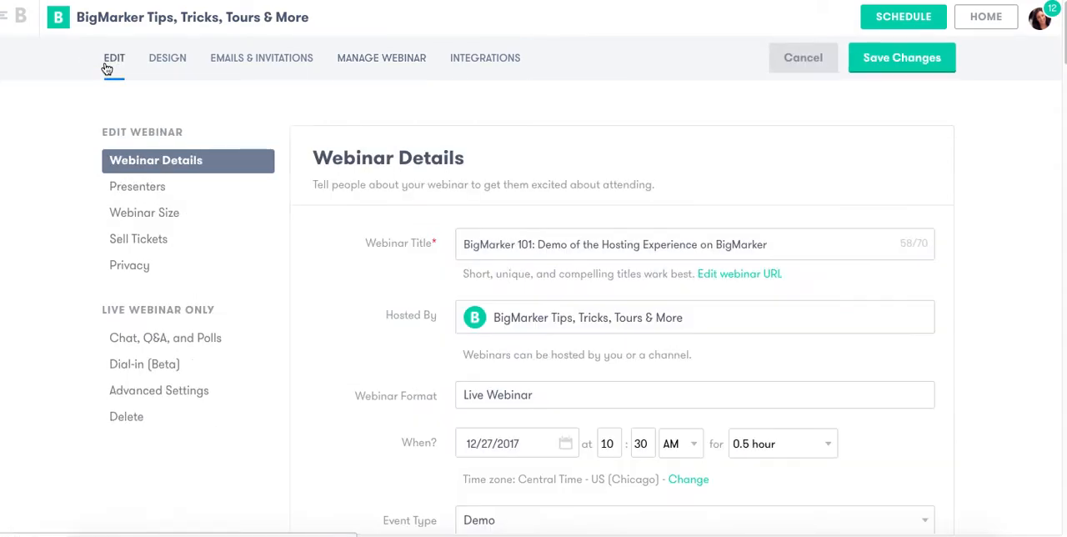
{"action": "left_click", "coordinate": [151, 242]}
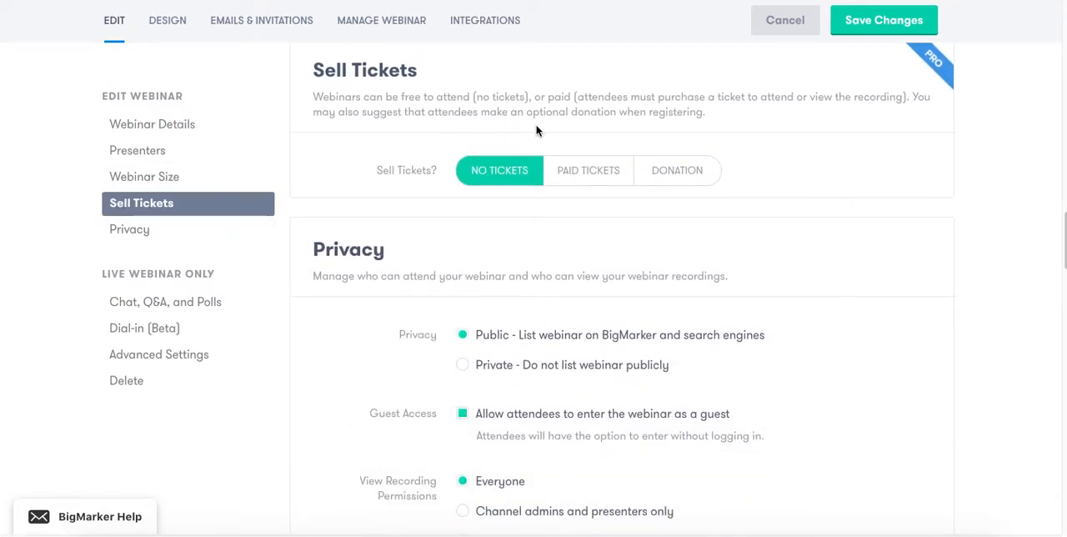
Switch ticket sales to Paid Tickets to review the pricing and coupon options, and return the setting to No Tickets.
{"action": "scroll", "coordinate": [536, 129], "scroll_direction": "up", "scroll_amount": 1}
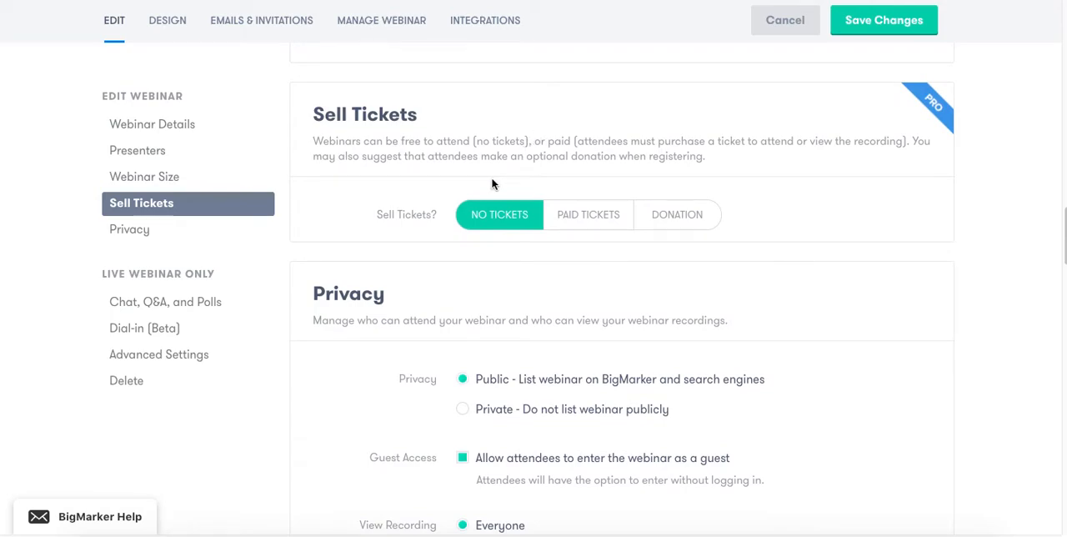
{"action": "left_click", "coordinate": [568, 214]}
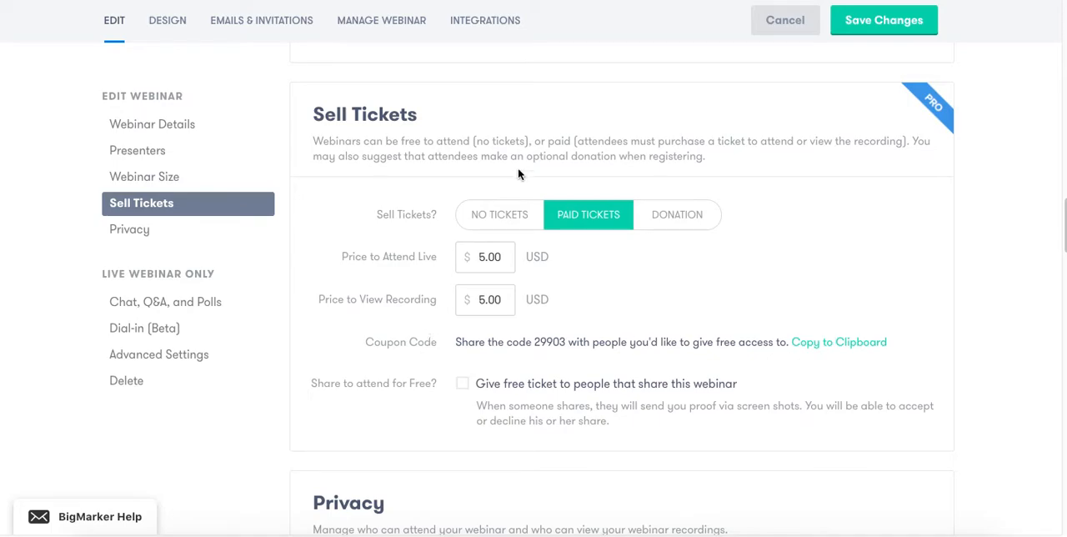
{"action": "left_click", "coordinate": [523, 218]}
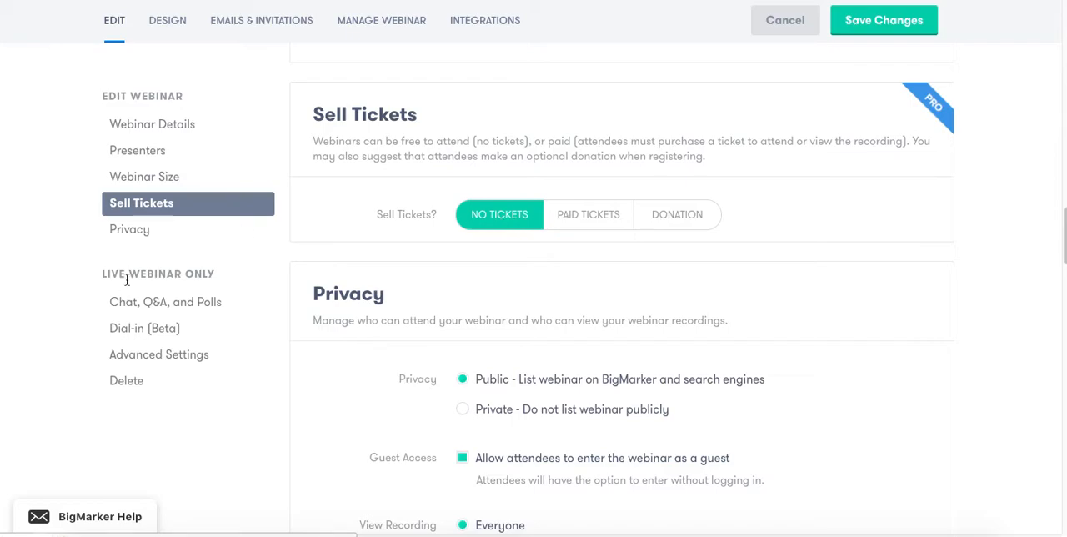
Review the webinar's privacy, guest access and recording permission settings, and return to the webinar details.
{"action": "left_click", "coordinate": [138, 237]}
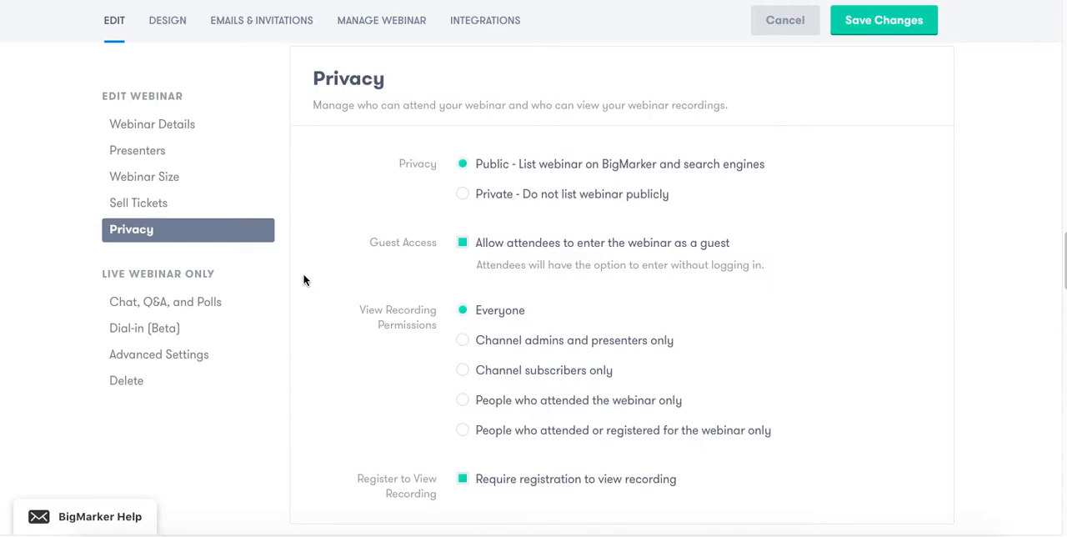
{"action": "scroll", "coordinate": [296, 259], "scroll_direction": "up", "scroll_amount": 3}
{"action": "left_click", "coordinate": [213, 124]}
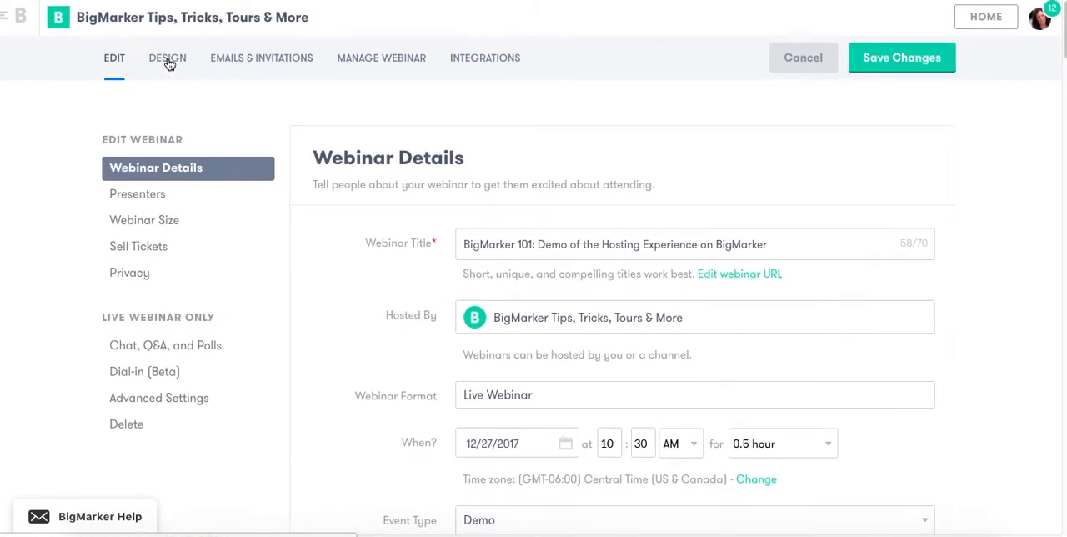
Open the conference room branding in the webinar's design settings, try the dark gray theme color and set it to white.
{"action": "left_click", "coordinate": [168, 60]}
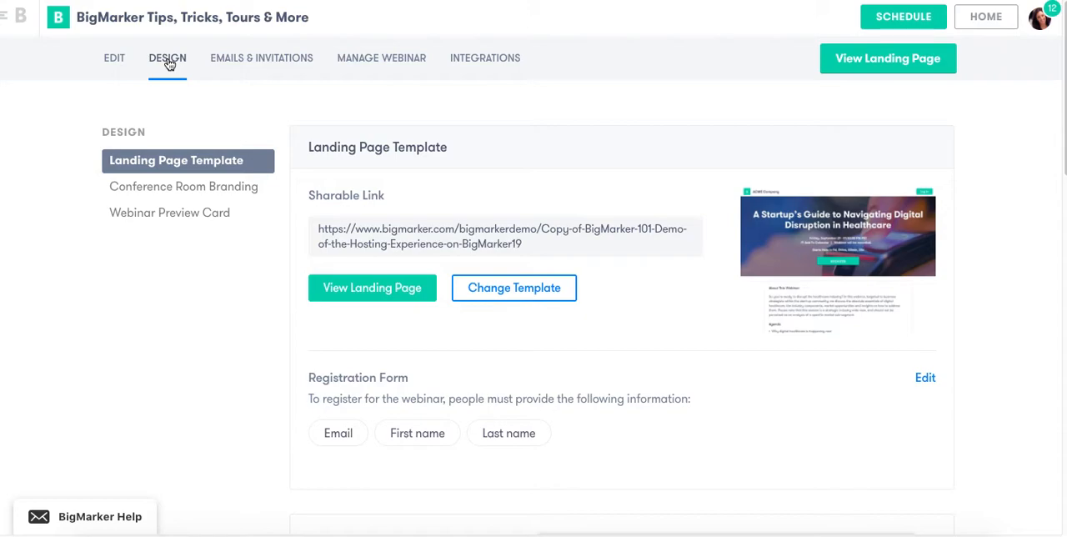
{"action": "left_click", "coordinate": [178, 197]}
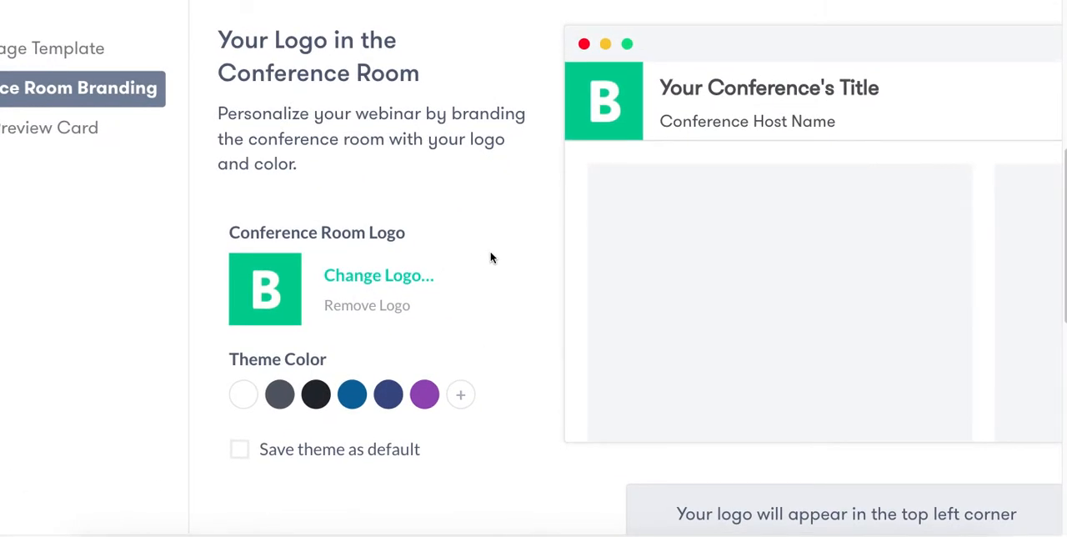
{"action": "scroll", "coordinate": [491, 258], "scroll_direction": "up", "scroll_amount": 1}
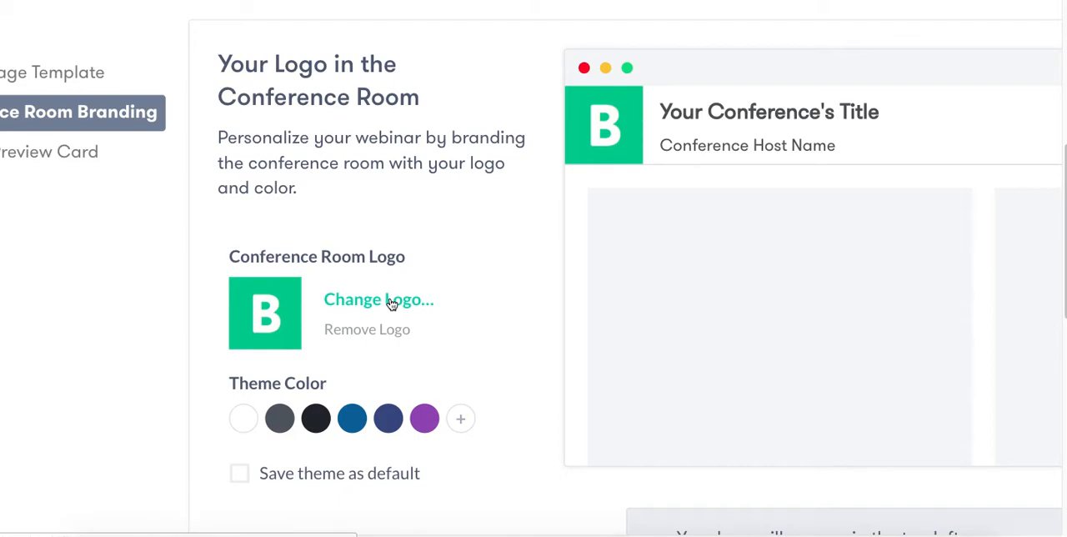
{"action": "scroll", "coordinate": [388, 305], "scroll_direction": "down", "scroll_amount": 1}
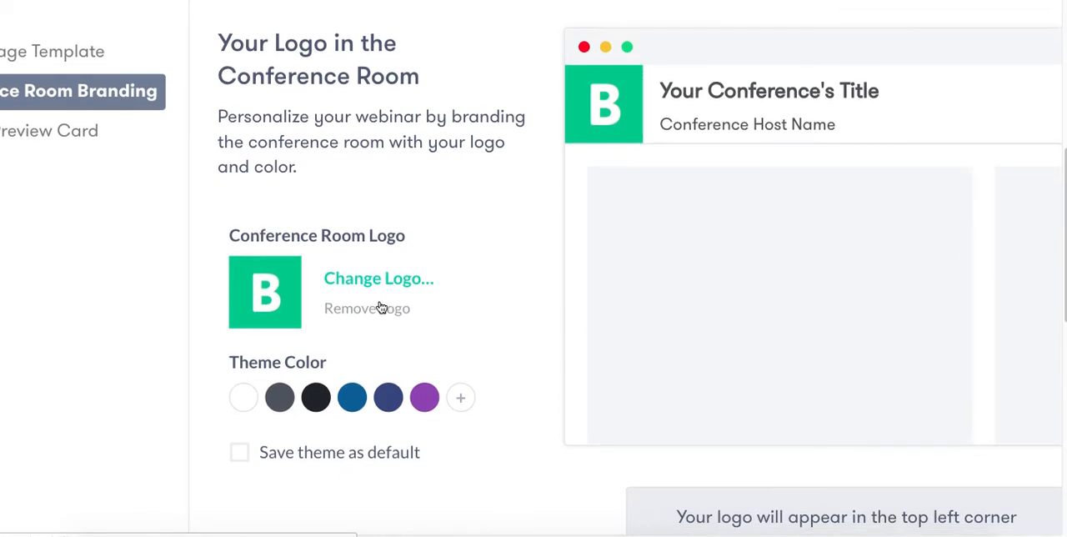
{"action": "left_click", "coordinate": [279, 395]}
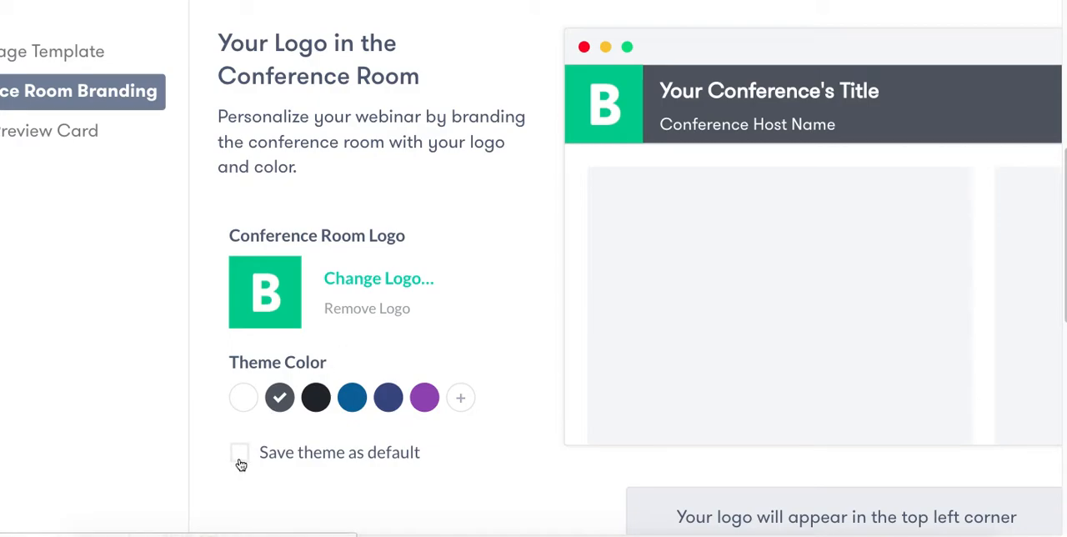
{"action": "left_click", "coordinate": [242, 399]}
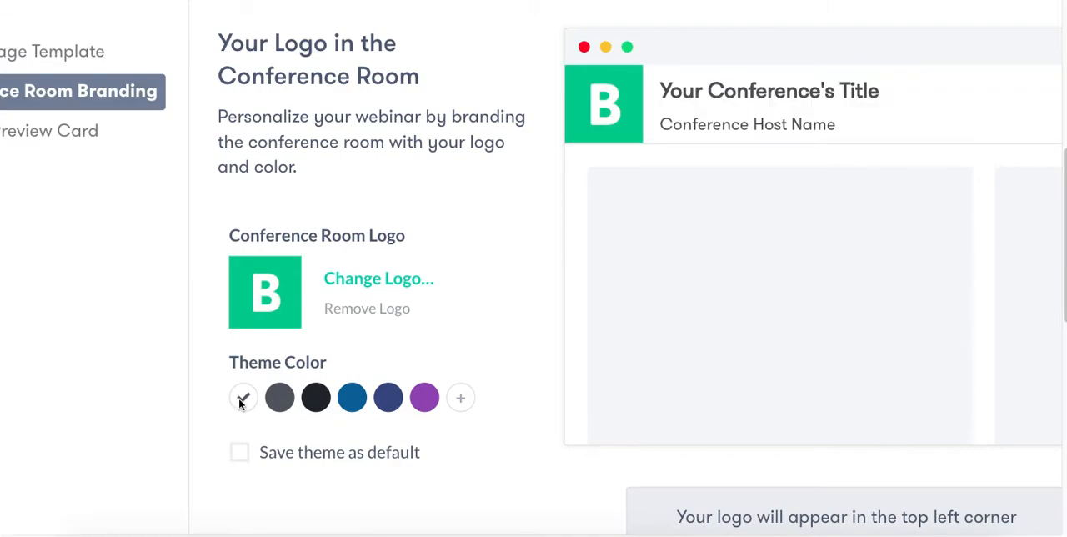
Review the webinar preview card, including its image choices and the channel headshot or logo upload.
{"action": "scroll", "coordinate": [239, 403], "scroll_direction": "down", "scroll_amount": 3}
{"action": "scroll", "coordinate": [239, 403], "scroll_direction": "down", "scroll_amount": 3}
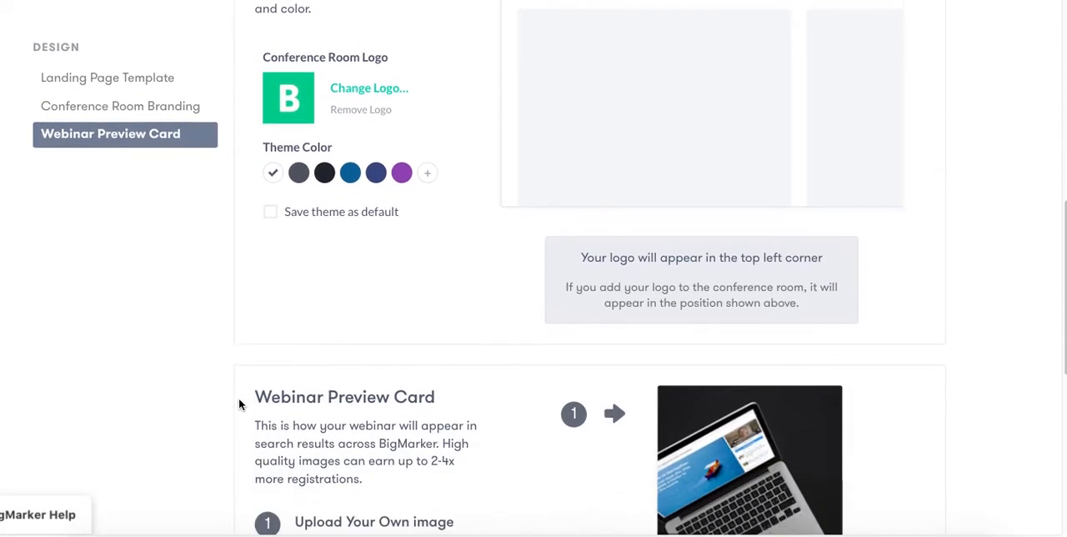
{"action": "scroll", "coordinate": [239, 398], "scroll_direction": "down", "scroll_amount": 4}
{"action": "mouse_move", "coordinate": [803, 275]}
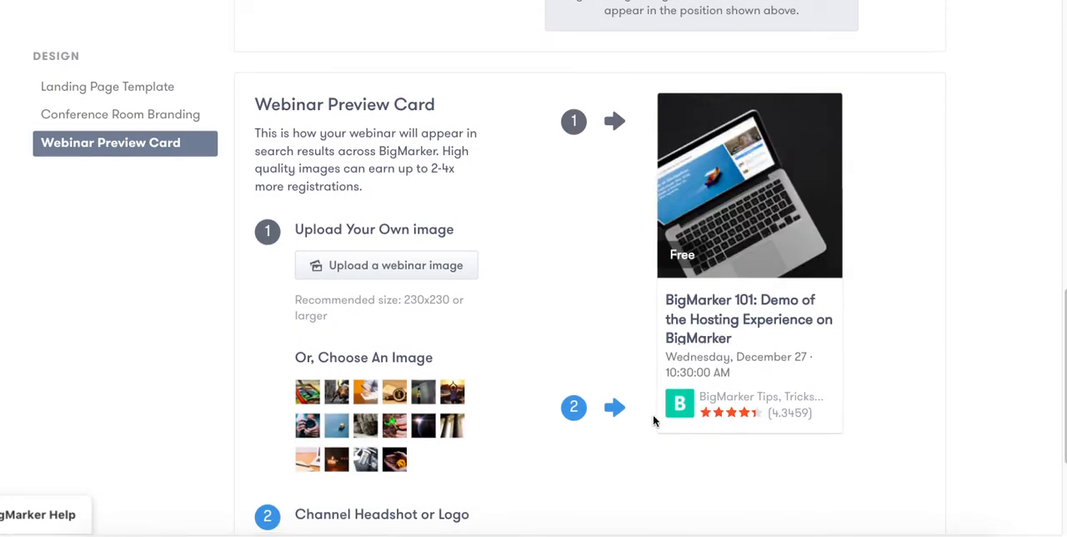
{"action": "mouse_move", "coordinate": [691, 181]}
{"action": "scroll", "coordinate": [392, 329], "scroll_direction": "down", "scroll_amount": 1}
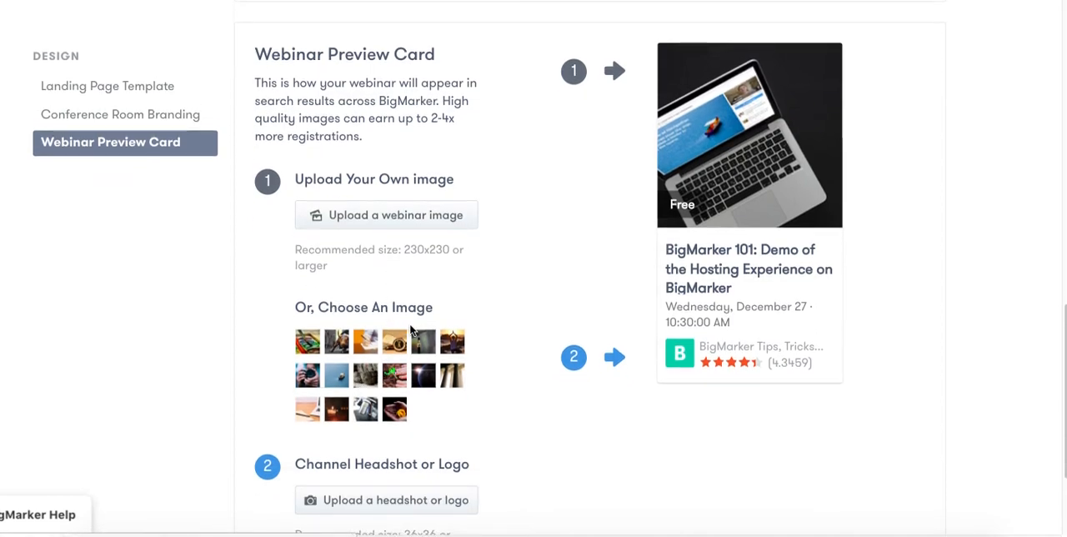
Open the webinar's emails and invitations area and review the email invitation drafts.
{"action": "scroll", "coordinate": [395, 348], "scroll_direction": "up", "scroll_amount": 15}
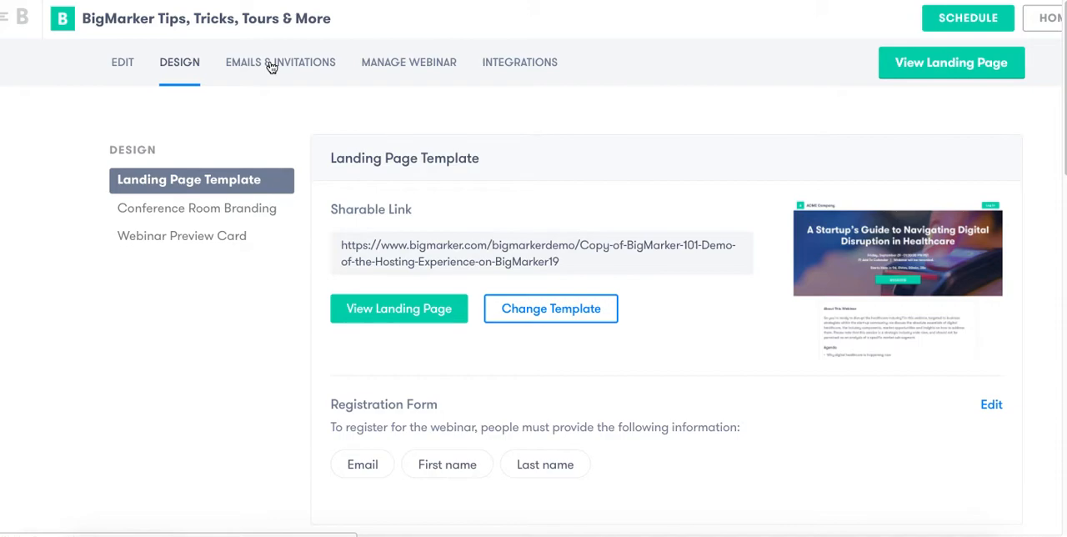
{"action": "left_click", "coordinate": [271, 63]}
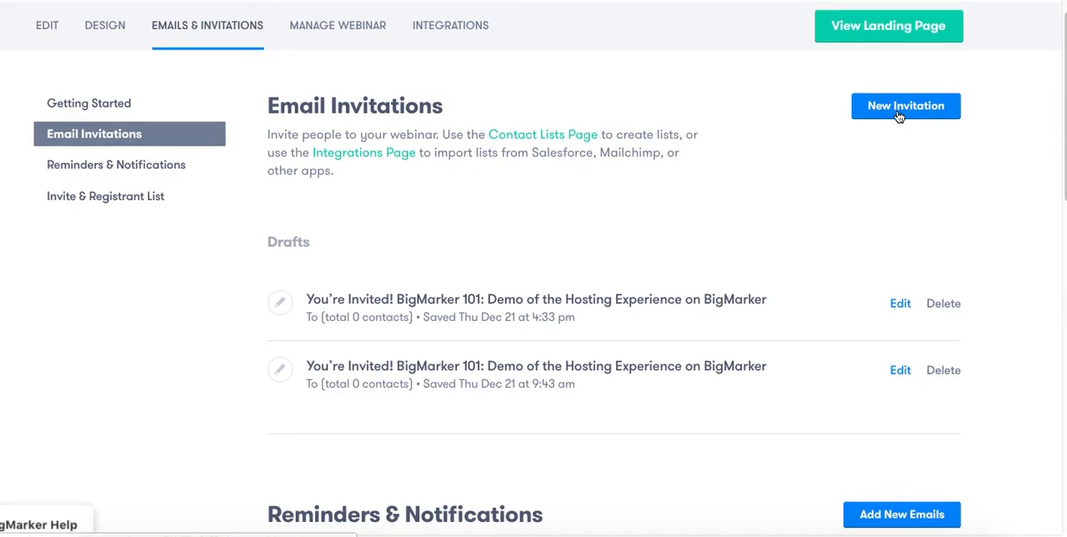
{"action": "scroll", "coordinate": [898, 117], "scroll_direction": "down", "scroll_amount": 3}
{"action": "scroll", "coordinate": [899, 116], "scroll_direction": "down", "scroll_amount": 6}
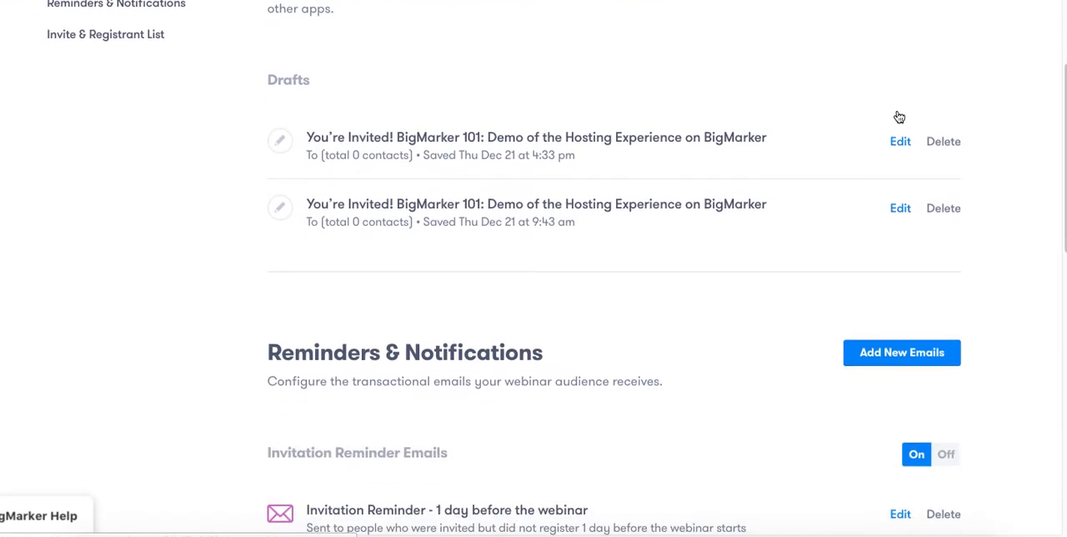
Review the reminder and notification emails, from the invitation reminders through to the webinar feedback survey.
{"action": "scroll", "coordinate": [897, 116], "scroll_direction": "down", "scroll_amount": 3}
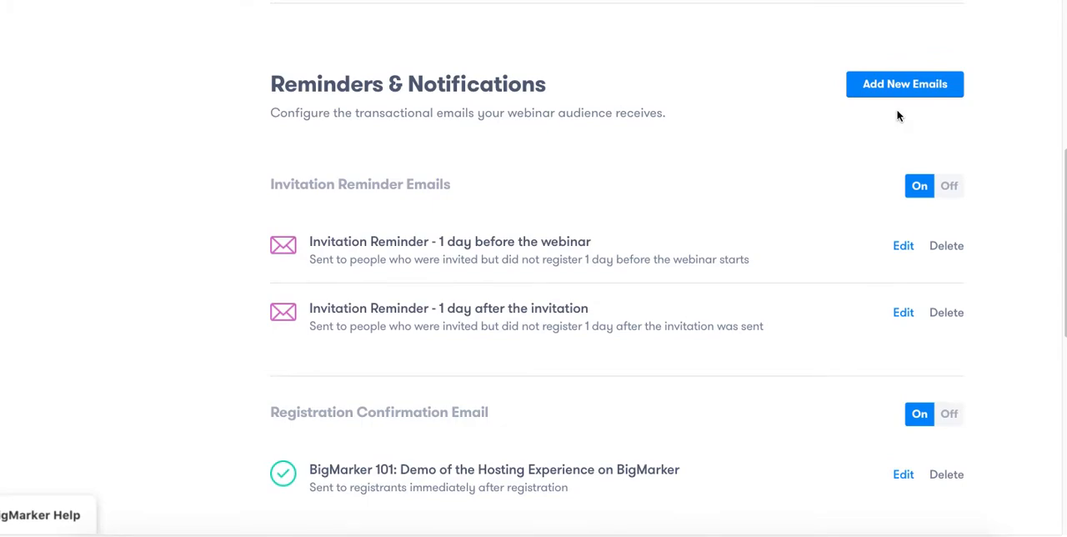
{"action": "scroll", "coordinate": [898, 116], "scroll_direction": "down", "scroll_amount": 8}
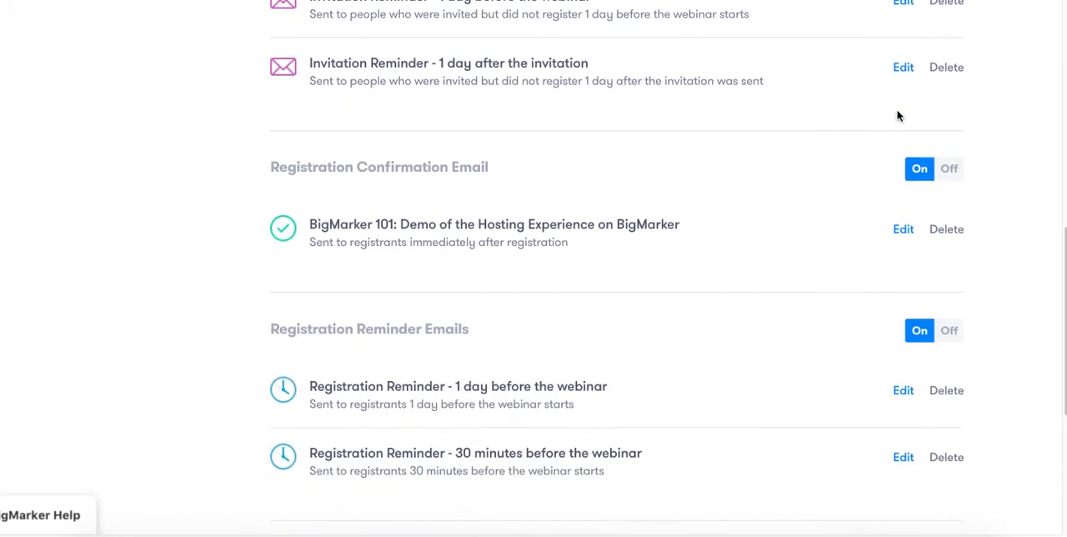
{"action": "scroll", "coordinate": [898, 116], "scroll_direction": "down", "scroll_amount": 1}
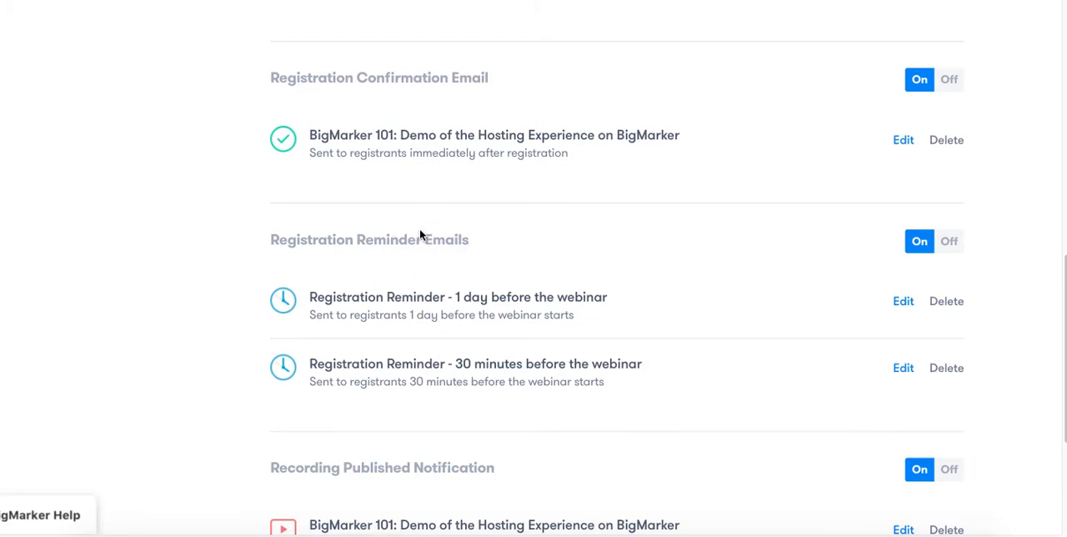
{"action": "scroll", "coordinate": [409, 315], "scroll_direction": "down", "scroll_amount": 1}
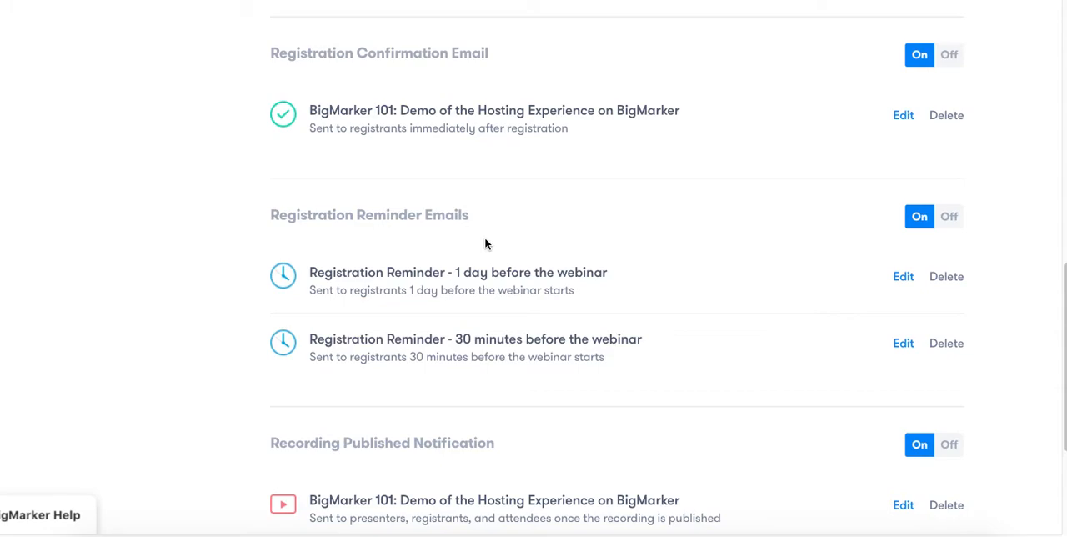
{"action": "scroll", "coordinate": [486, 244], "scroll_direction": "down", "scroll_amount": 1}
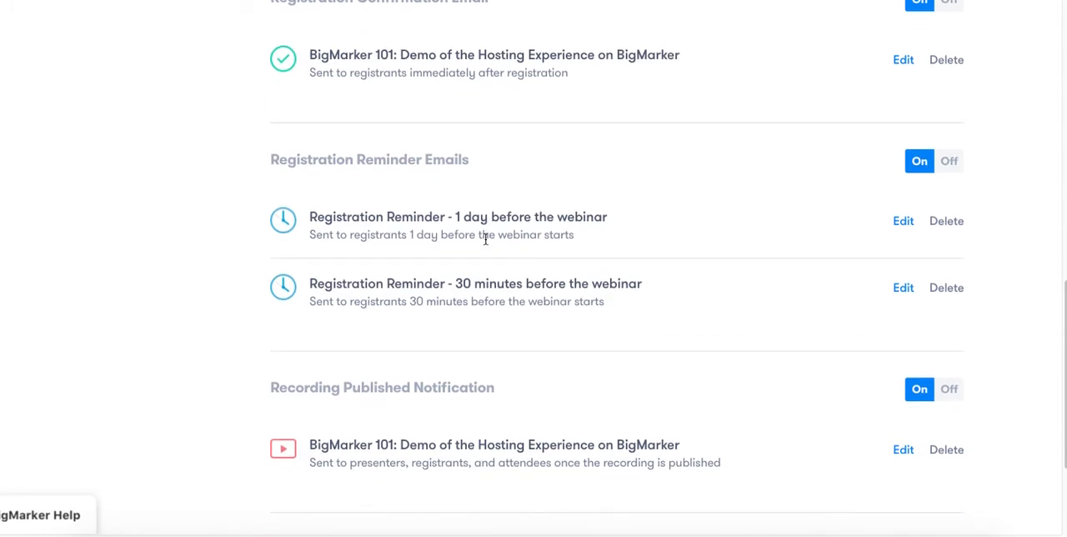
{"action": "scroll", "coordinate": [486, 239], "scroll_direction": "up", "scroll_amount": 1}
{"action": "scroll", "coordinate": [485, 239], "scroll_direction": "down", "scroll_amount": 4}
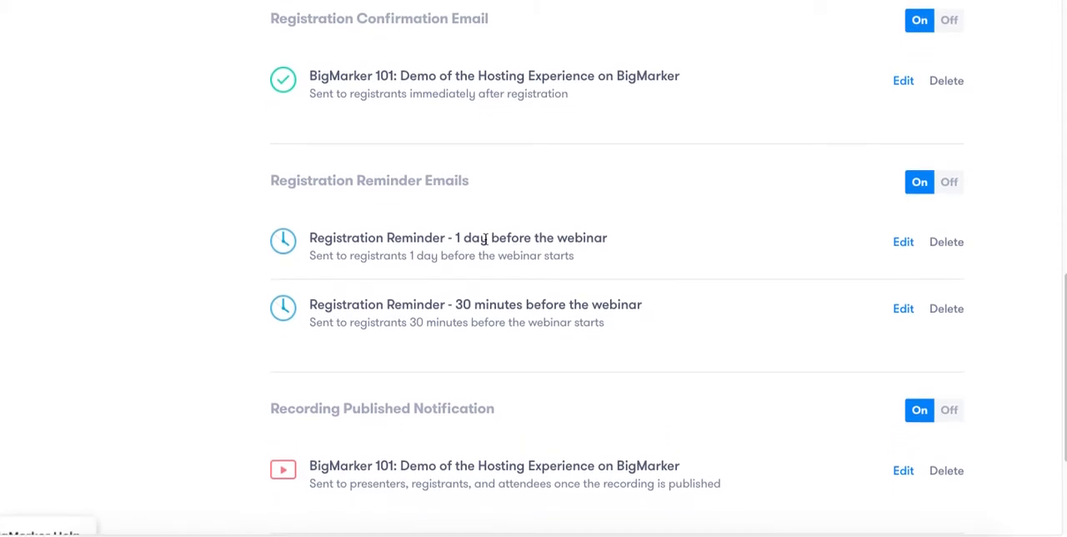
{"action": "scroll", "coordinate": [486, 244], "scroll_direction": "down", "scroll_amount": 1}
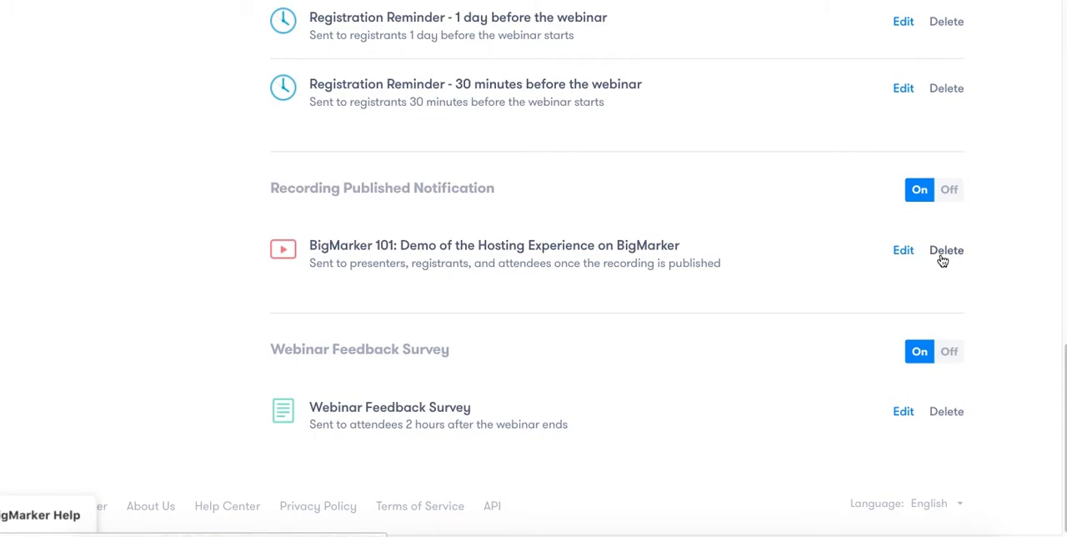
Go to the webinar's management dashboard and copy the webinar URL.
{"action": "scroll", "coordinate": [943, 261], "scroll_direction": "up", "scroll_amount": 6}
{"action": "scroll", "coordinate": [943, 261], "scroll_direction": "up", "scroll_amount": 8}
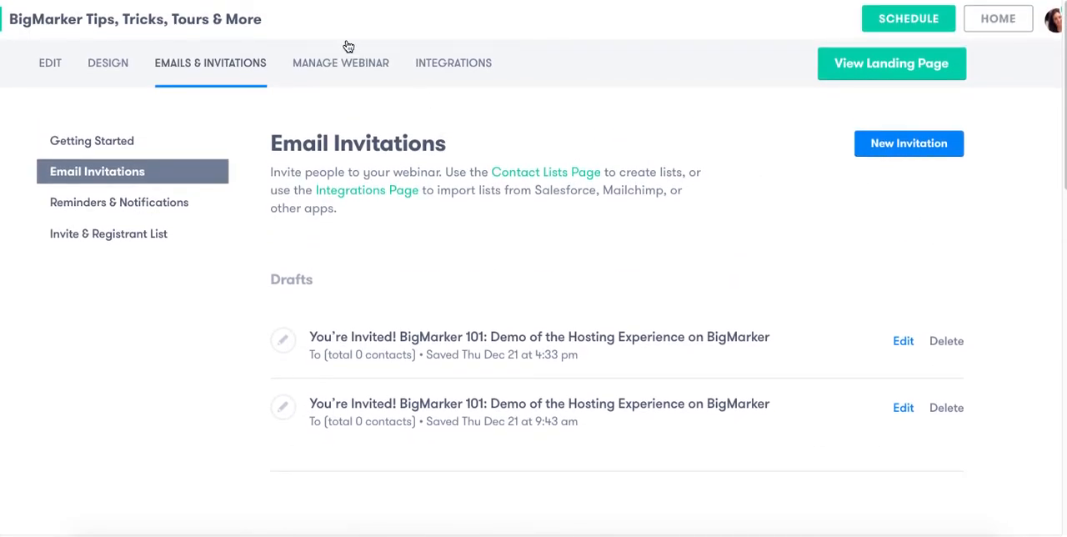
{"action": "left_click", "coordinate": [352, 67]}
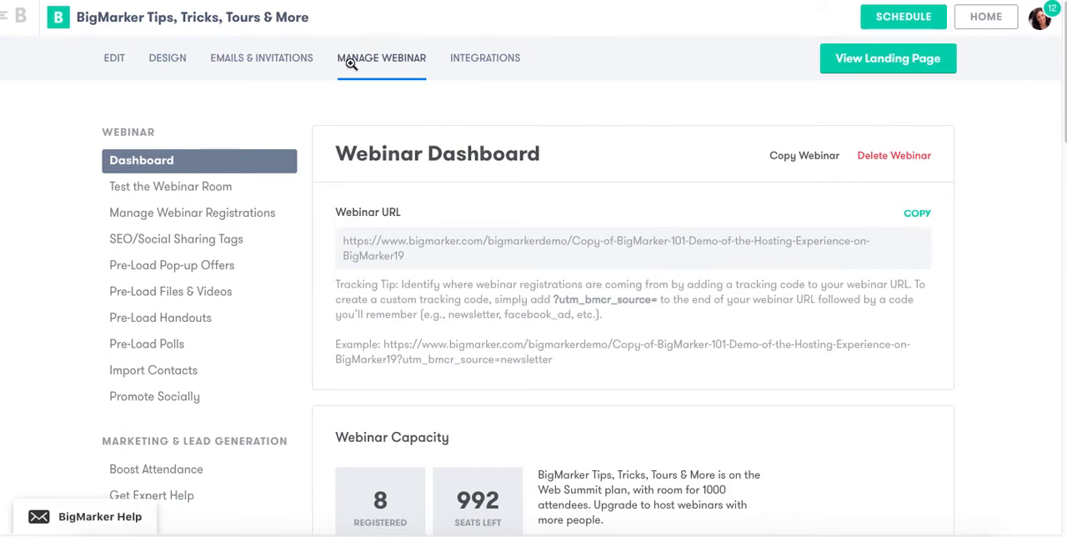
{"action": "scroll", "coordinate": [567, 114], "scroll_direction": "down", "scroll_amount": 1}
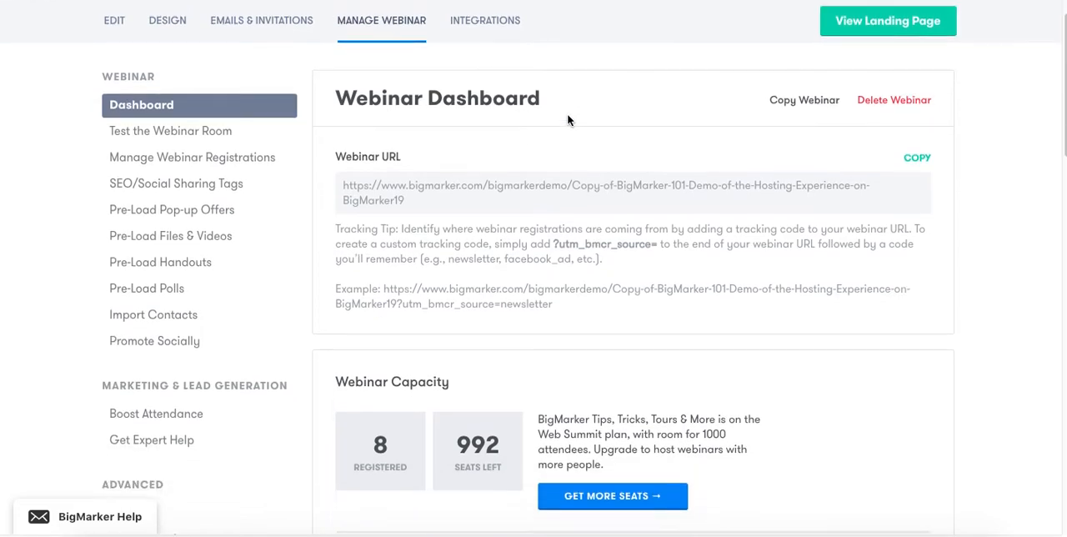
{"action": "scroll", "coordinate": [567, 121], "scroll_direction": "up", "scroll_amount": 1}
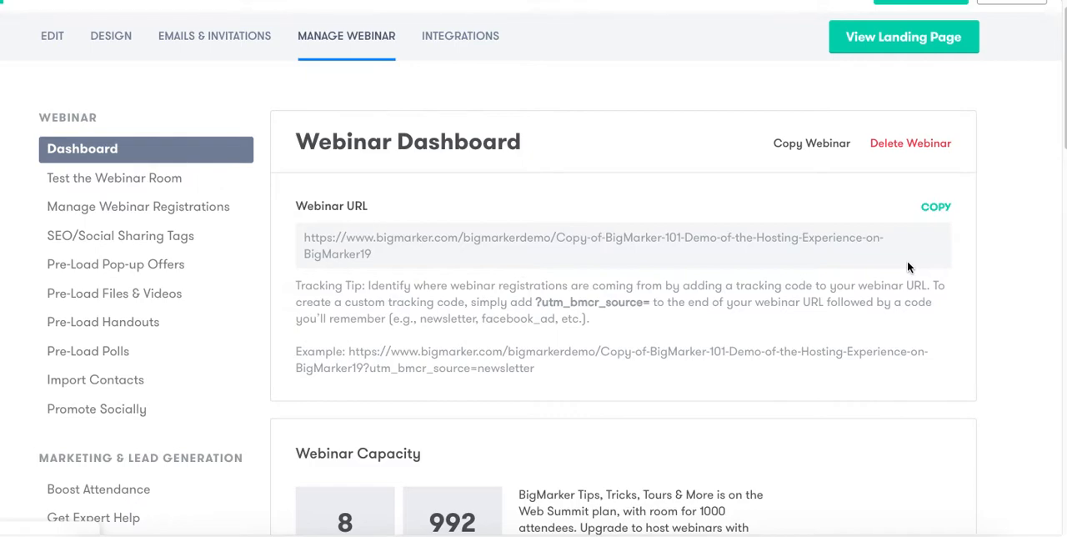
{"action": "left_click", "coordinate": [935, 208]}
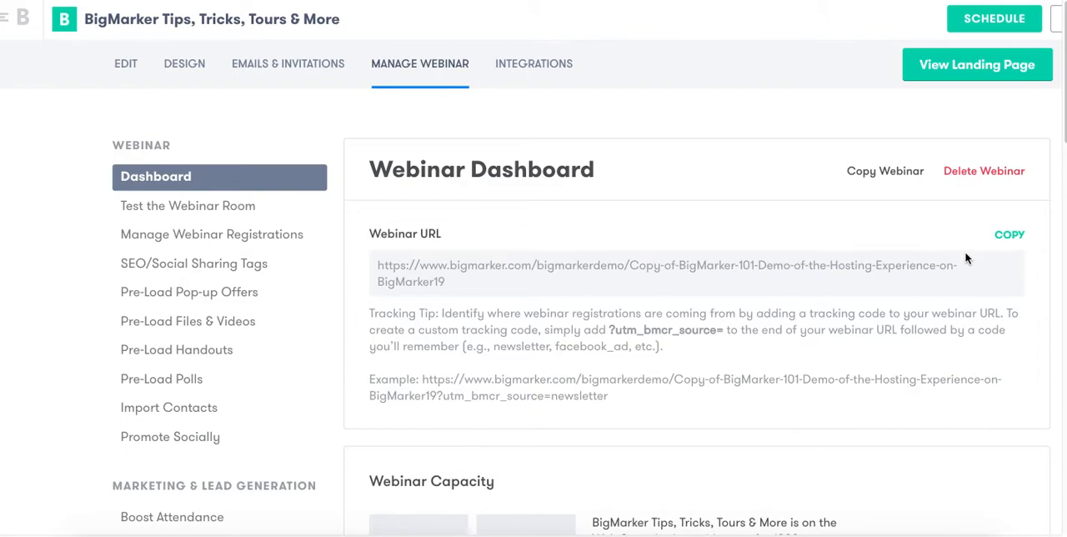
Examine the webinar capacity and the Webinar Funnel, reading the explanations of its clicked and registration metrics.
{"action": "scroll", "coordinate": [943, 278], "scroll_direction": "down", "scroll_amount": 5}
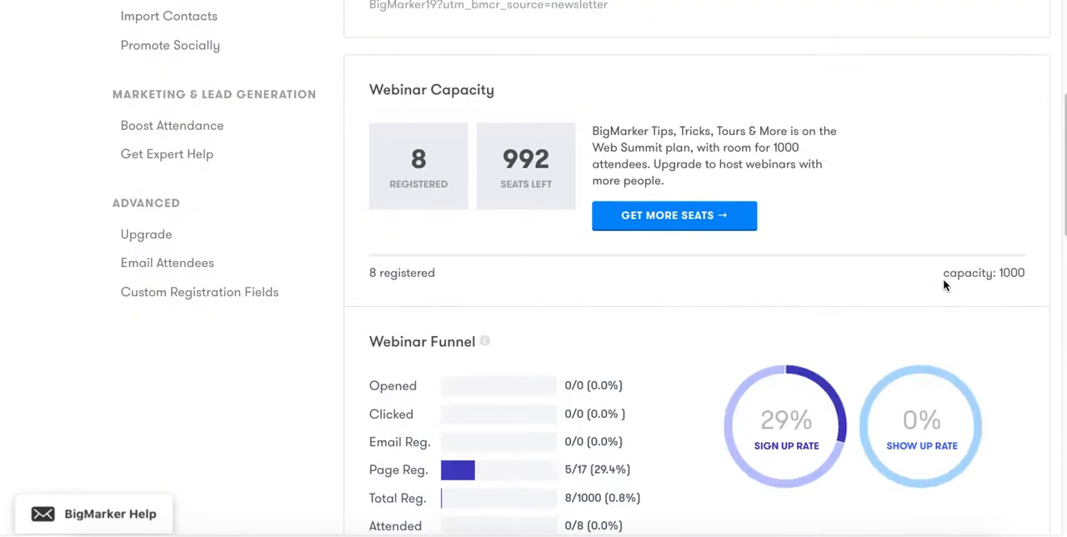
{"action": "scroll", "coordinate": [945, 285], "scroll_direction": "down", "scroll_amount": 3}
{"action": "scroll", "coordinate": [945, 285], "scroll_direction": "up", "scroll_amount": 2}
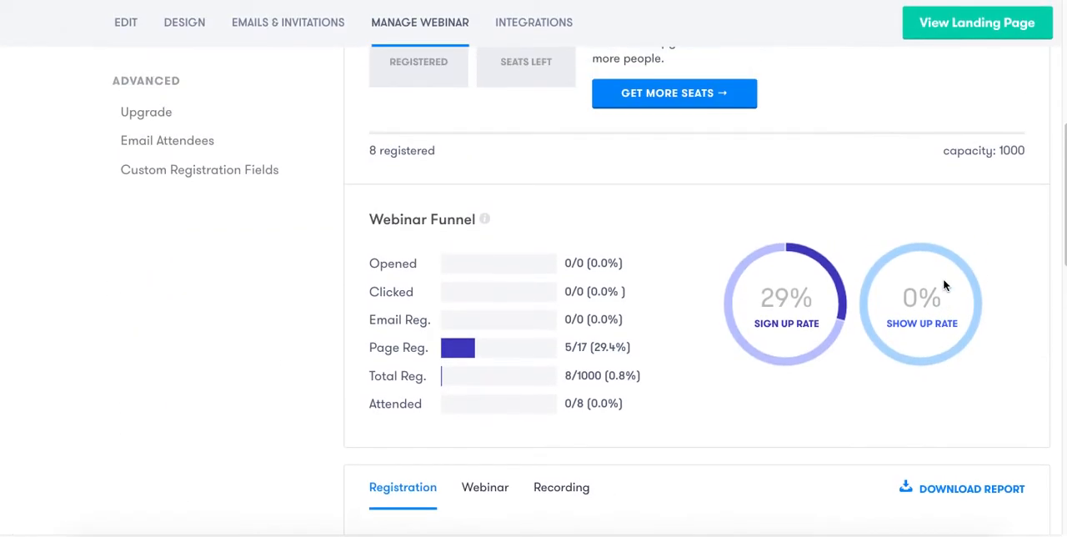
{"action": "scroll", "coordinate": [945, 285], "scroll_direction": "down", "scroll_amount": 2}
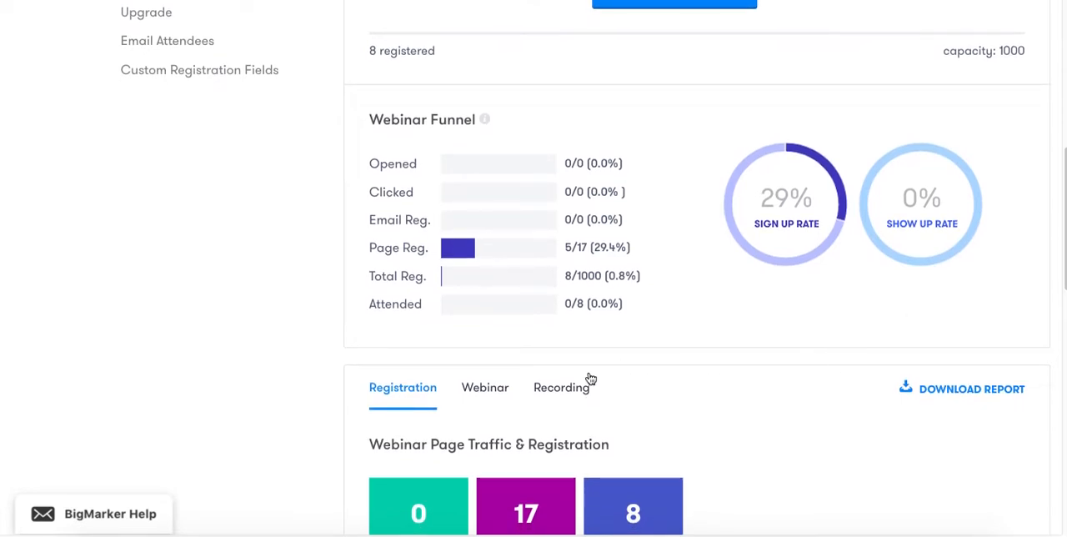
{"action": "mouse_move", "coordinate": [433, 193]}
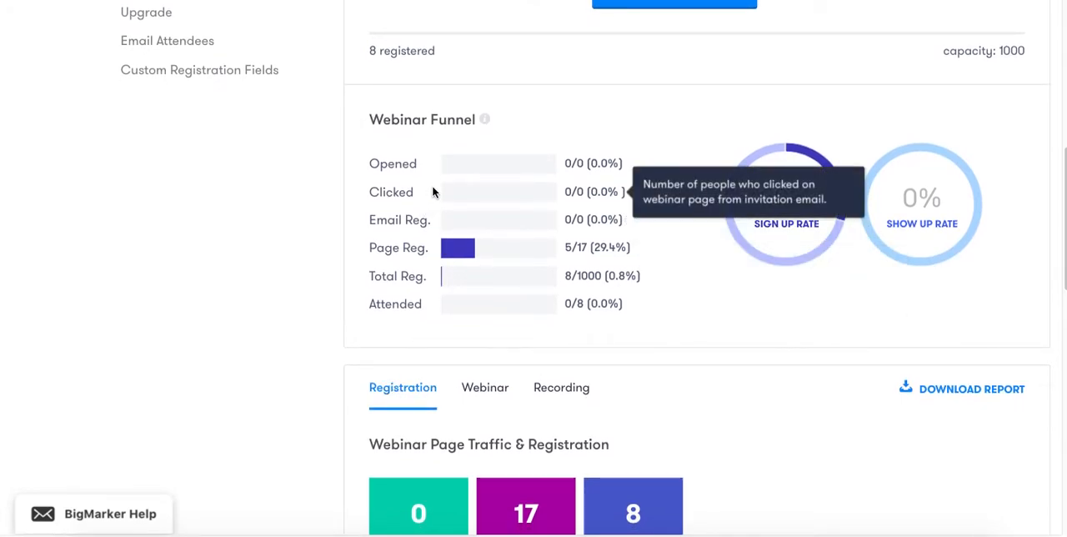
{"action": "mouse_move", "coordinate": [451, 166]}
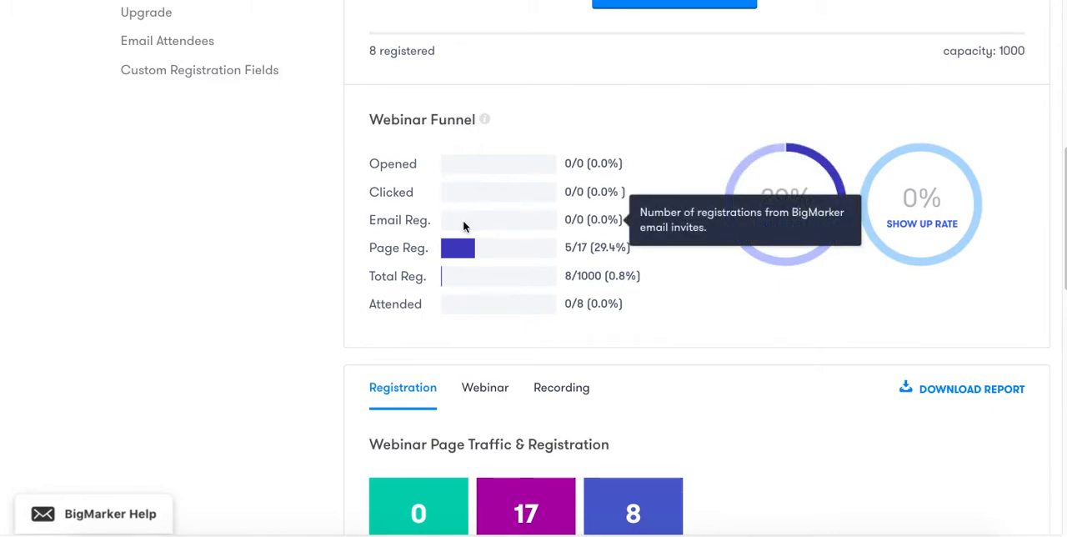
{"action": "mouse_move", "coordinate": [468, 251]}
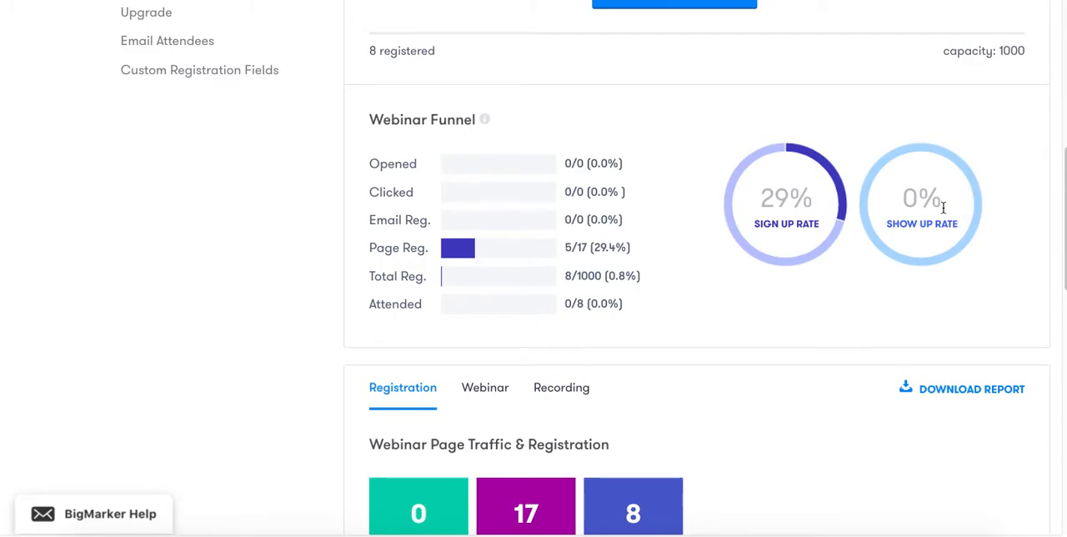
View the webinar attendance report, from the attendance summary and by-minute graph to attendance by device and browser.
{"action": "left_click", "coordinate": [488, 387]}
{"action": "scroll", "coordinate": [492, 390], "scroll_direction": "down", "scroll_amount": 2}
{"action": "scroll", "coordinate": [492, 390], "scroll_direction": "down", "scroll_amount": 2}
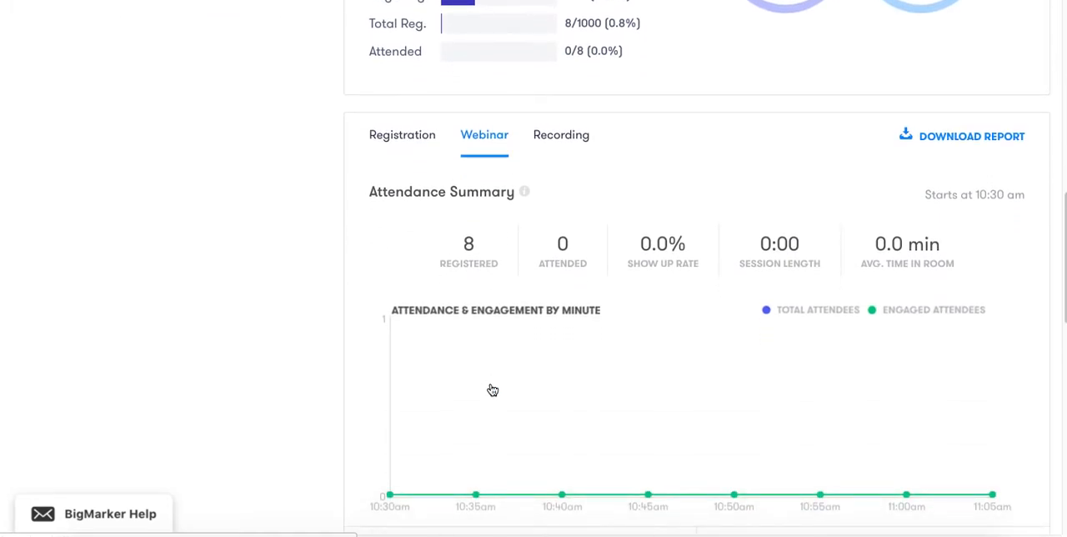
{"action": "scroll", "coordinate": [492, 390], "scroll_direction": "down", "scroll_amount": 1}
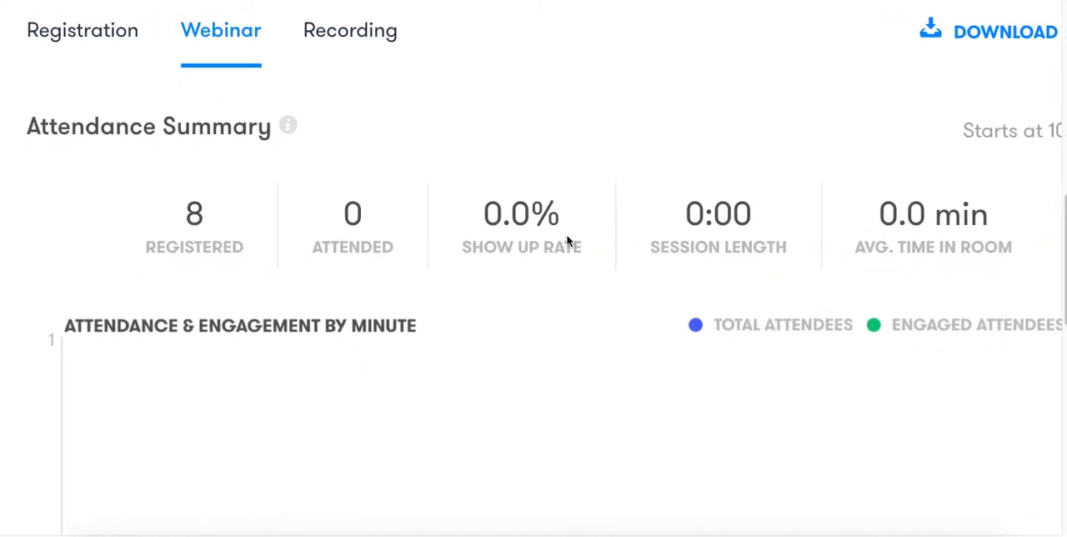
{"action": "scroll", "coordinate": [567, 240], "scroll_direction": "down", "scroll_amount": 3}
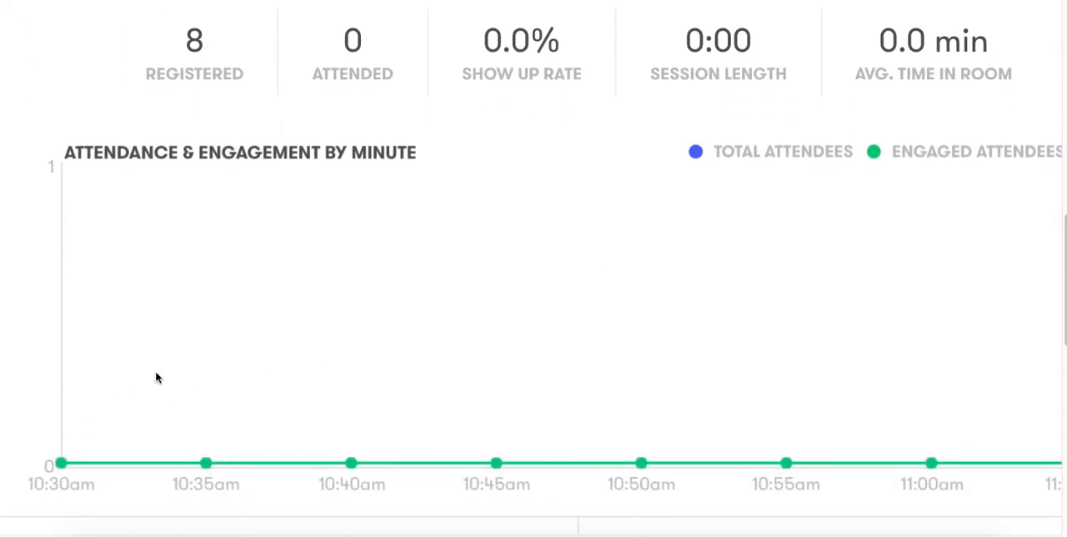
{"action": "scroll", "coordinate": [476, 306], "scroll_direction": "down", "scroll_amount": 2}
{"action": "scroll", "coordinate": [477, 306], "scroll_direction": "down", "scroll_amount": 8}
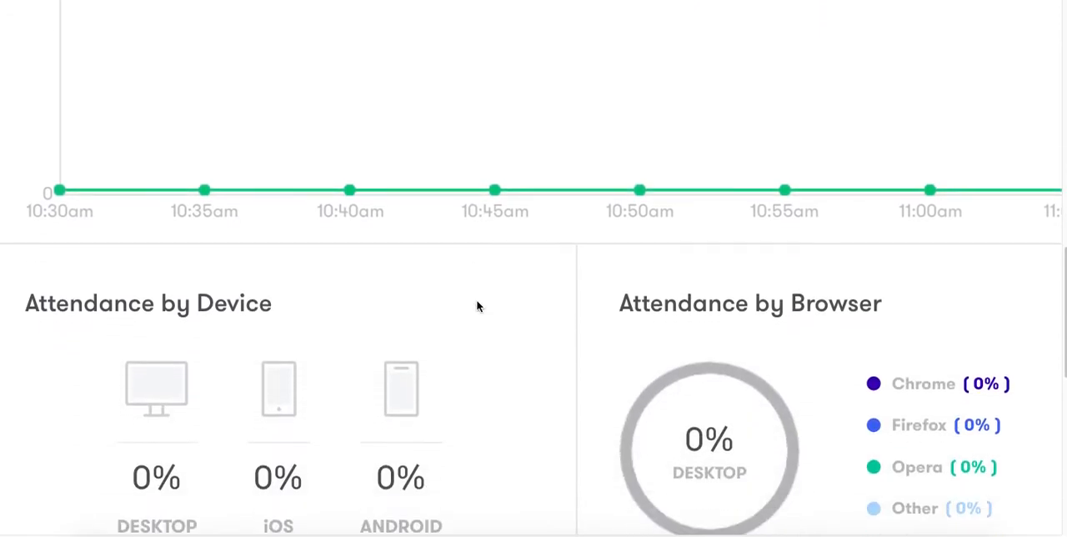
Examine the engagement metrics: time in room, time engaged, average engagement, total engagement and the engagement-by-attendee table.
{"action": "scroll", "coordinate": [477, 311], "scroll_direction": "down", "scroll_amount": 5}
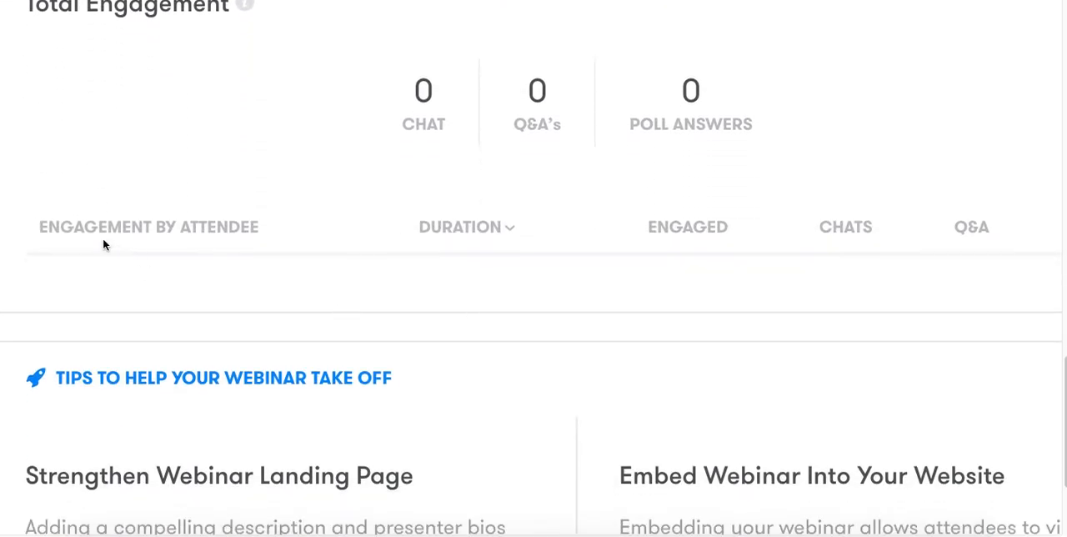
{"action": "scroll", "coordinate": [176, 223], "scroll_direction": "right", "scroll_amount": 1}
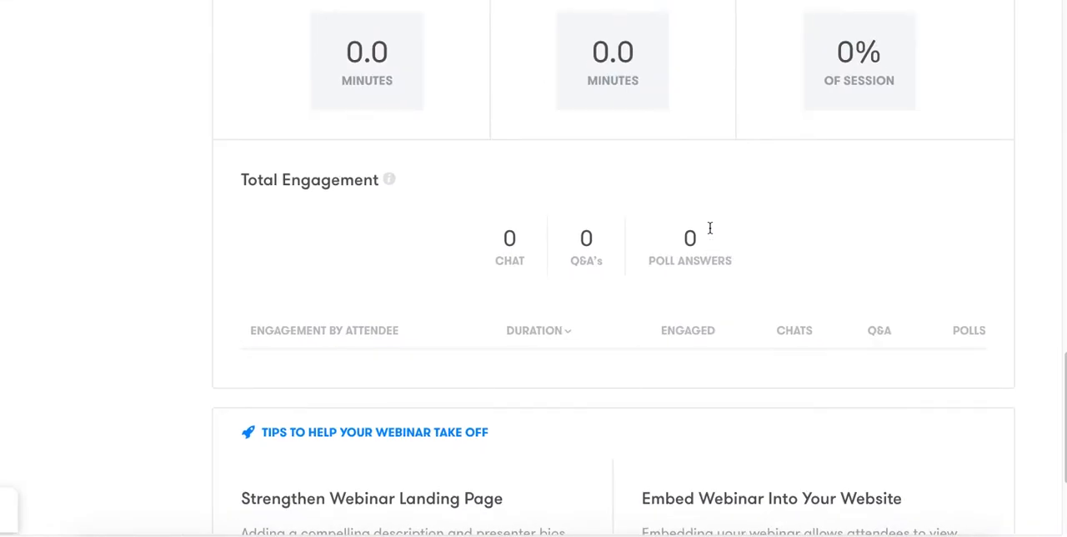
{"action": "scroll", "coordinate": [710, 227], "scroll_direction": "down", "scroll_amount": 1}
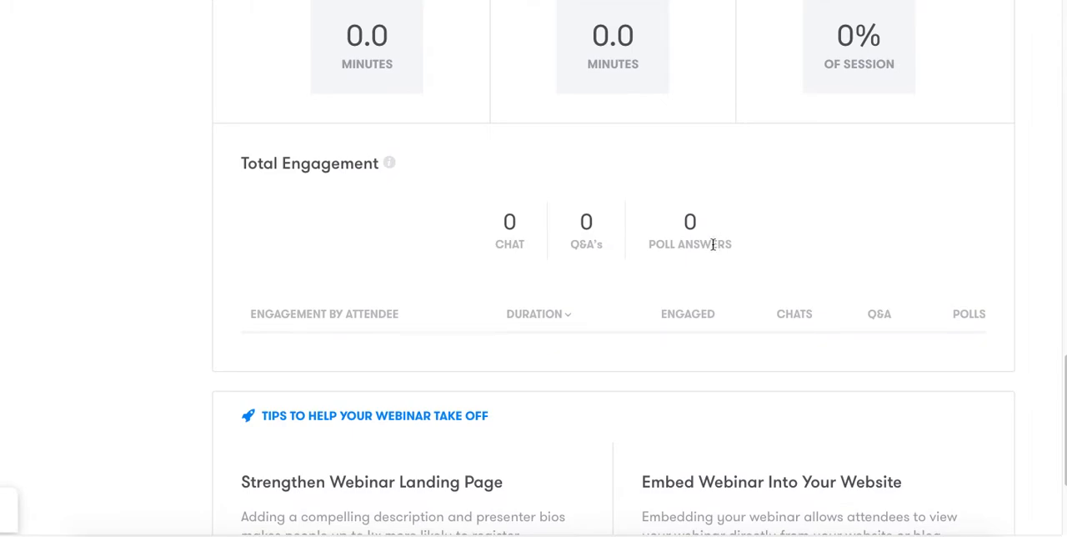
{"action": "scroll", "coordinate": [712, 244], "scroll_direction": "down", "scroll_amount": 1}
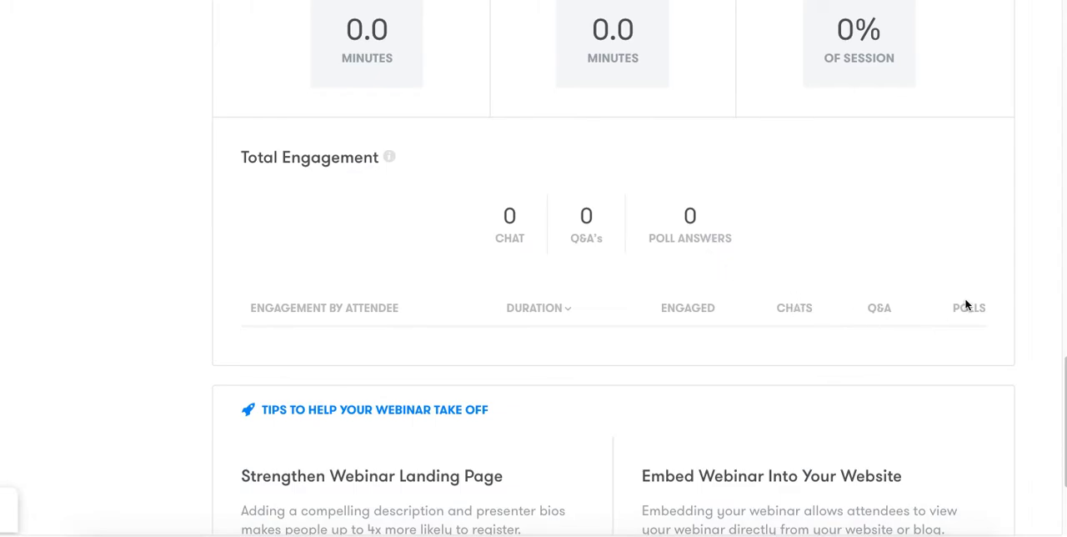
{"action": "scroll", "coordinate": [966, 305], "scroll_direction": "up", "scroll_amount": 6}
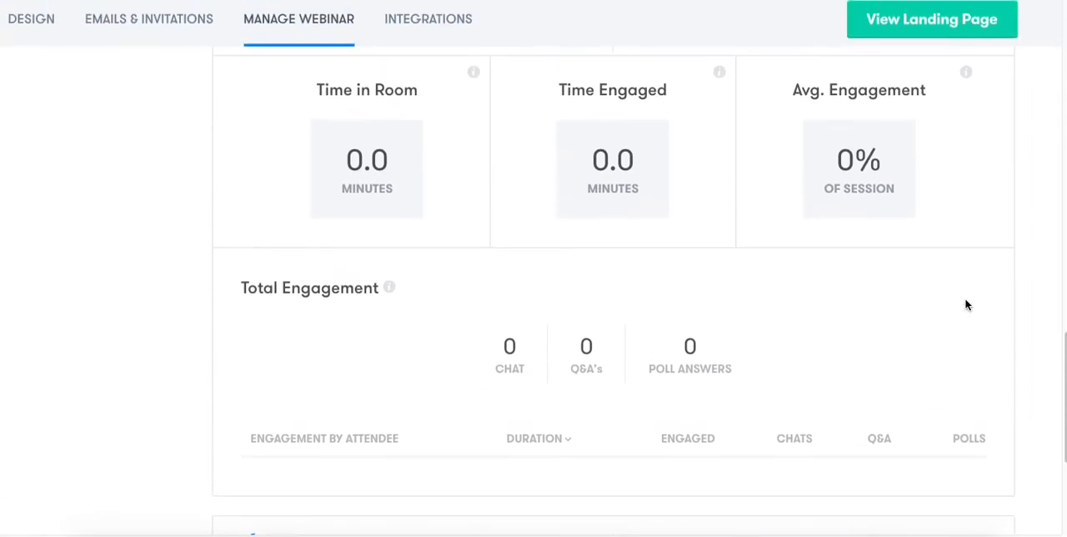
{"action": "scroll", "coordinate": [966, 305], "scroll_direction": "down", "scroll_amount": 1}
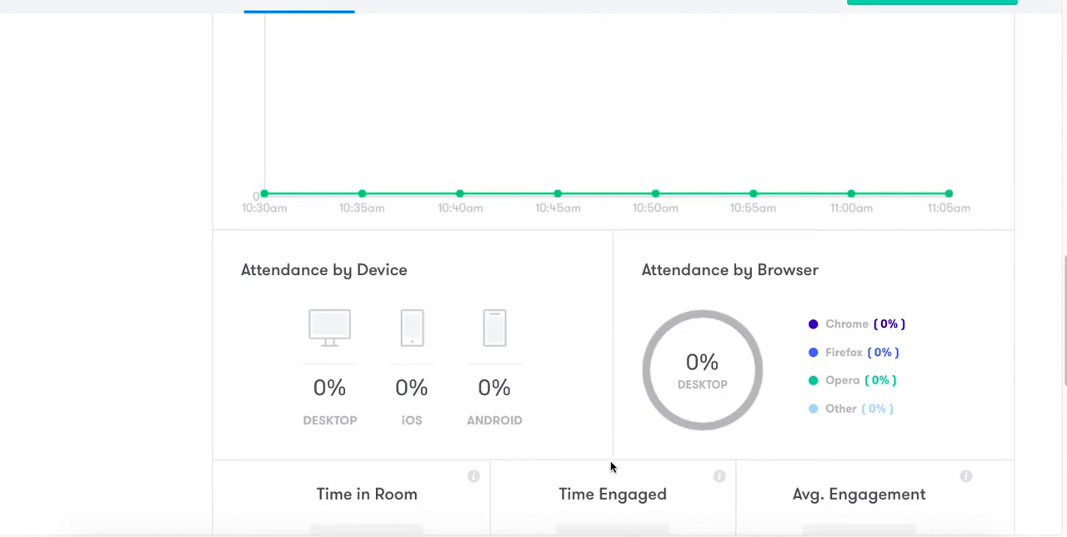
{"action": "scroll", "coordinate": [594, 368], "scroll_direction": "down", "scroll_amount": 5}
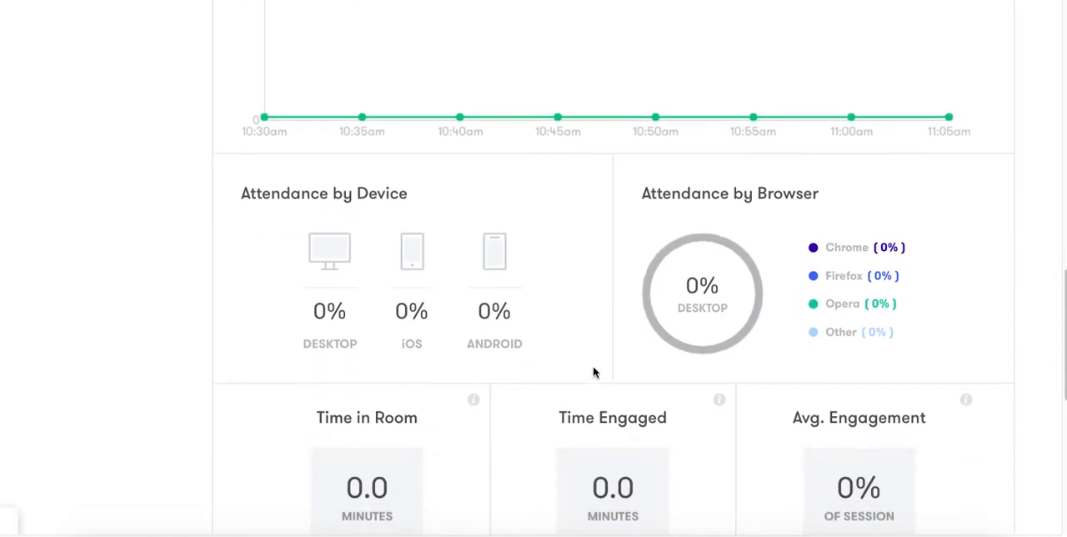
Open the registration embed widget settings and preview the Form Only widget type.
{"action": "scroll", "coordinate": [593, 370], "scroll_direction": "down", "scroll_amount": 4}
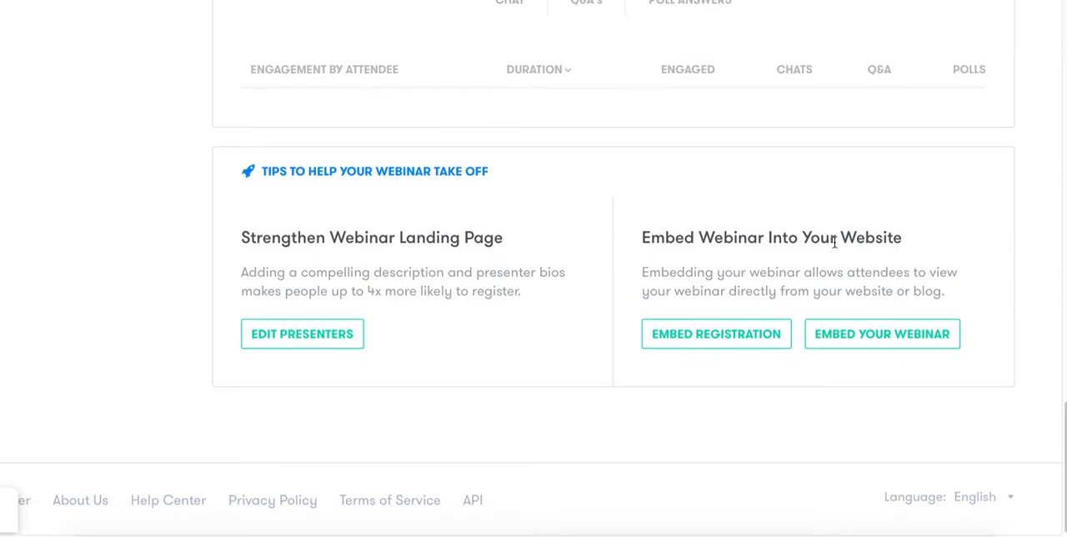
{"action": "left_click", "coordinate": [736, 336]}
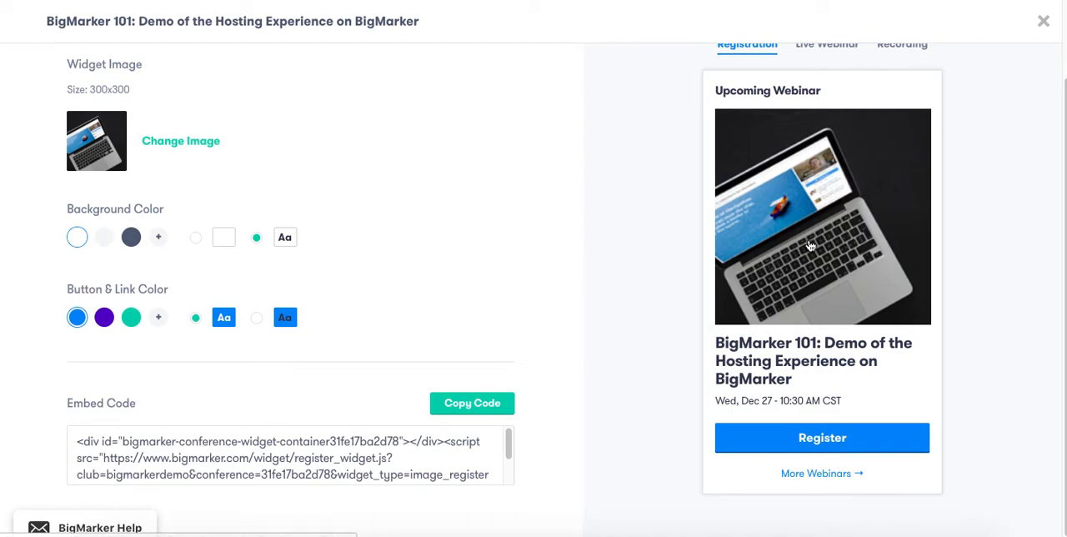
{"action": "scroll", "coordinate": [810, 246], "scroll_direction": "up", "scroll_amount": 1}
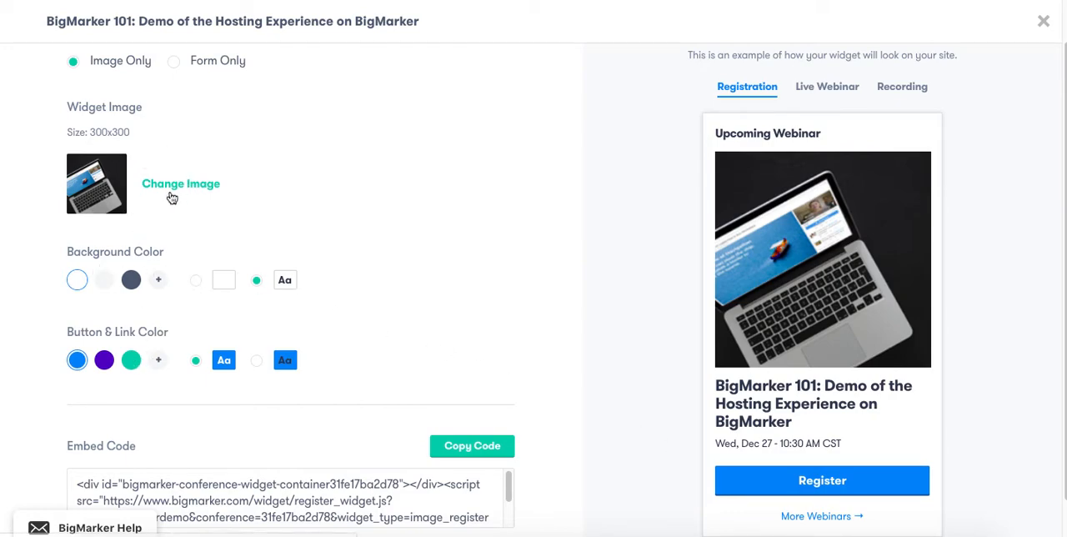
{"action": "scroll", "coordinate": [174, 196], "scroll_direction": "up", "scroll_amount": 1}
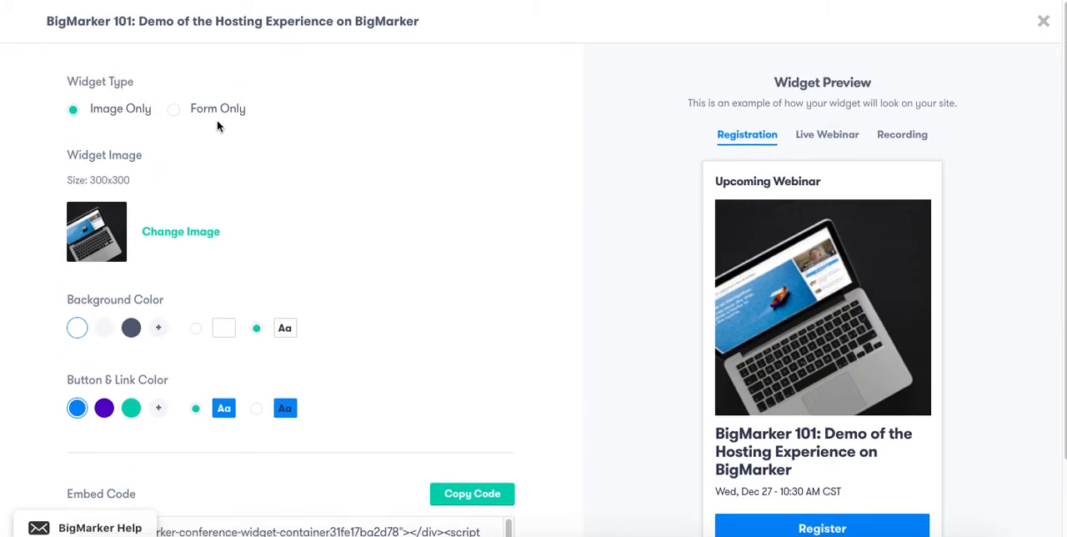
{"action": "left_click", "coordinate": [174, 112]}
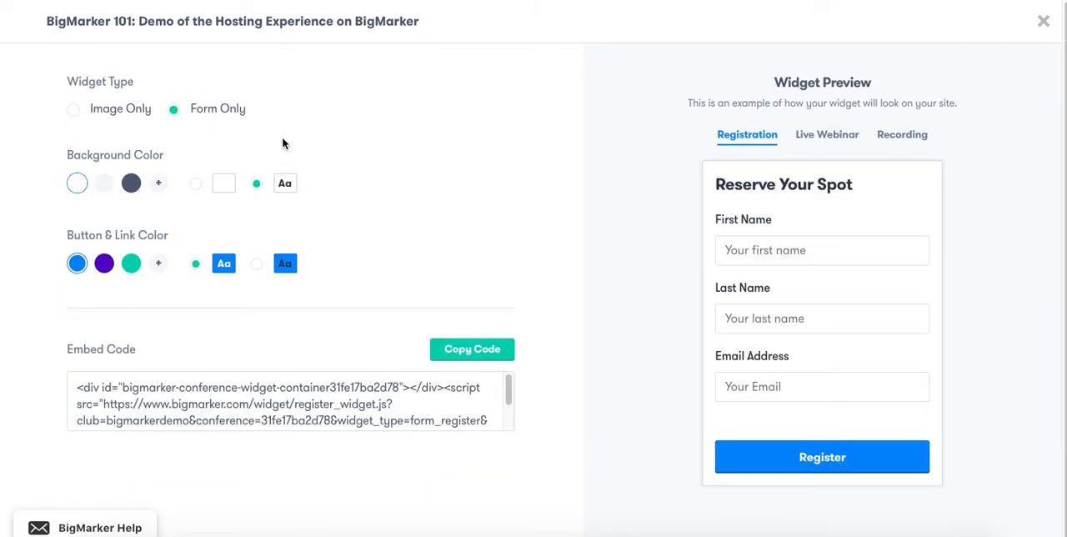
Set the registration widget type to Image Only, copy its embed code and close the widget settings.
{"action": "left_click", "coordinate": [75, 110]}
{"action": "scroll", "coordinate": [223, 396], "scroll_direction": "down", "scroll_amount": 2}
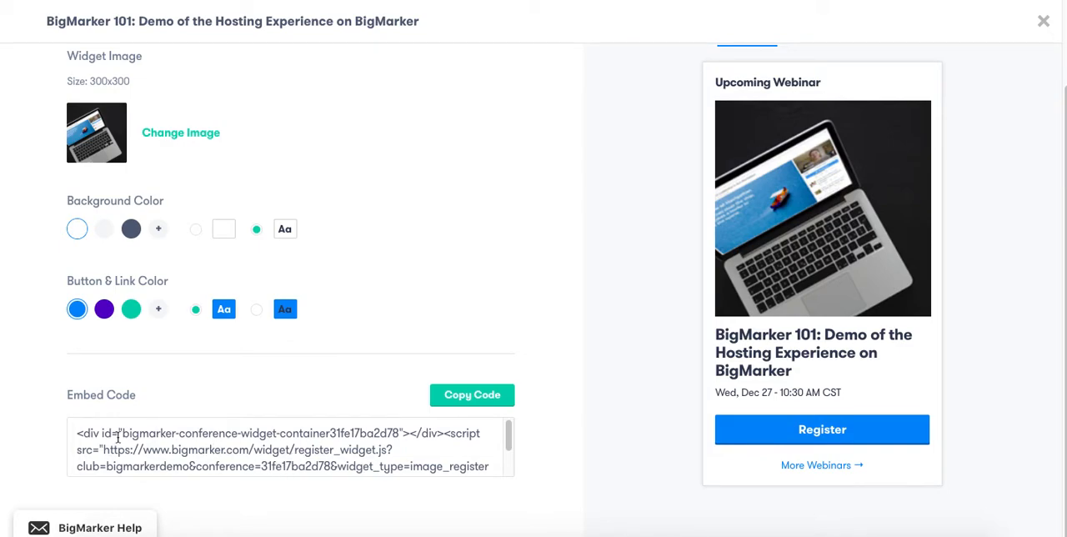
{"action": "left_click", "coordinate": [460, 401]}
{"action": "left_click", "coordinate": [1042, 21]}
View the code for embedding the webinar itself on a website, and close it.
{"action": "scroll", "coordinate": [926, 229], "scroll_direction": "down", "scroll_amount": 10}
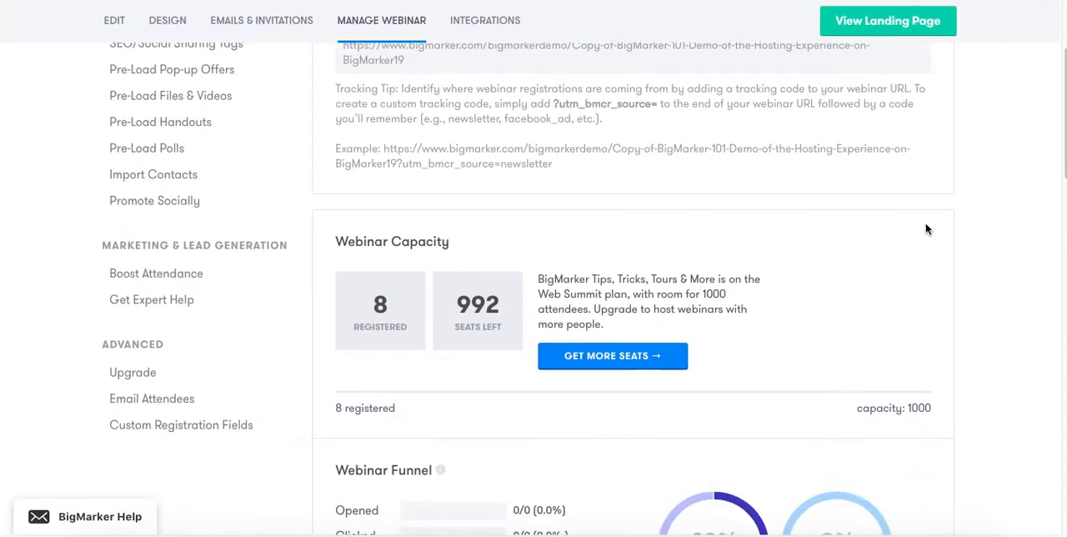
{"action": "scroll", "coordinate": [926, 228], "scroll_direction": "down", "scroll_amount": 3}
{"action": "scroll", "coordinate": [927, 228], "scroll_direction": "down", "scroll_amount": 10}
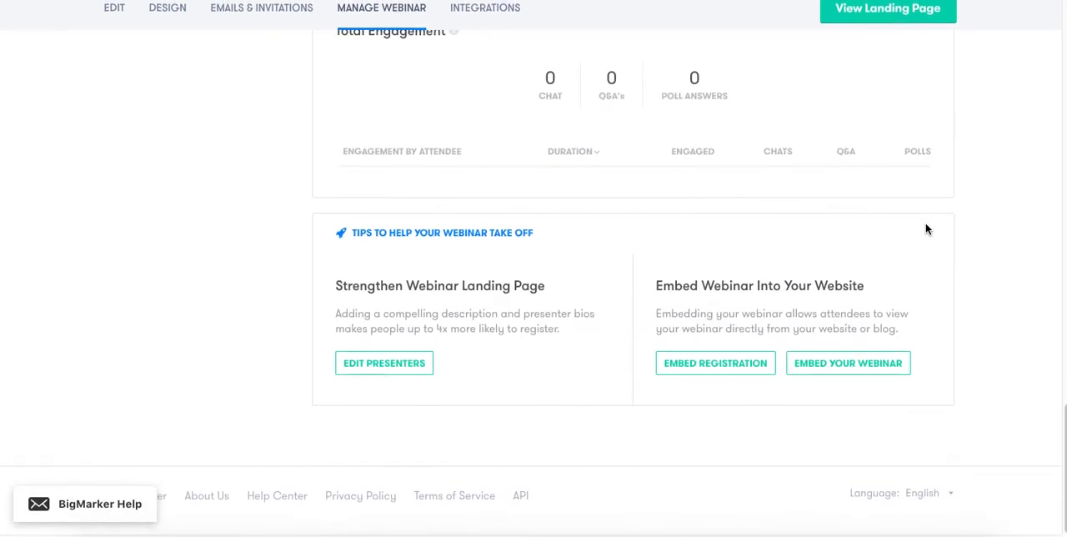
{"action": "left_click", "coordinate": [871, 376]}
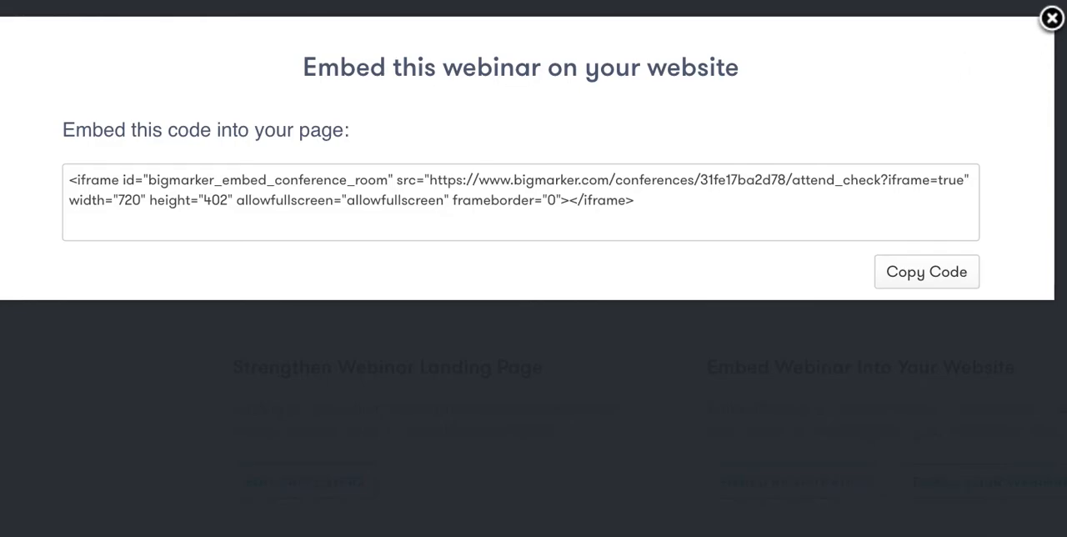
{"action": "left_click", "coordinate": [1052, 18]}
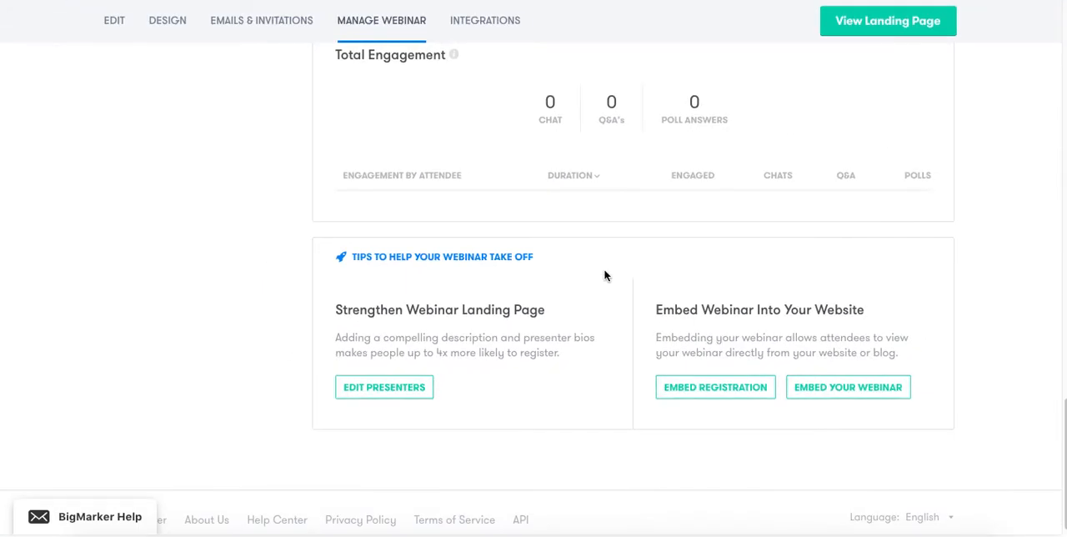
Add a new offer to the pre-loaded pop-up offers and set its pop-up type to the vertical layout.
{"action": "scroll", "coordinate": [606, 275], "scroll_direction": "up", "scroll_amount": 15}
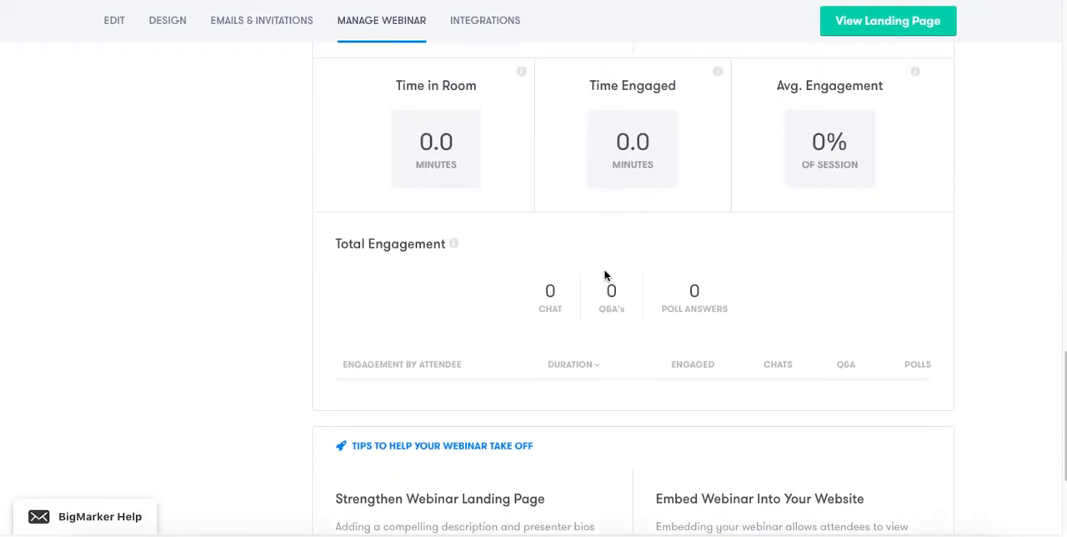
{"action": "scroll", "coordinate": [606, 261], "scroll_direction": "up", "scroll_amount": 2}
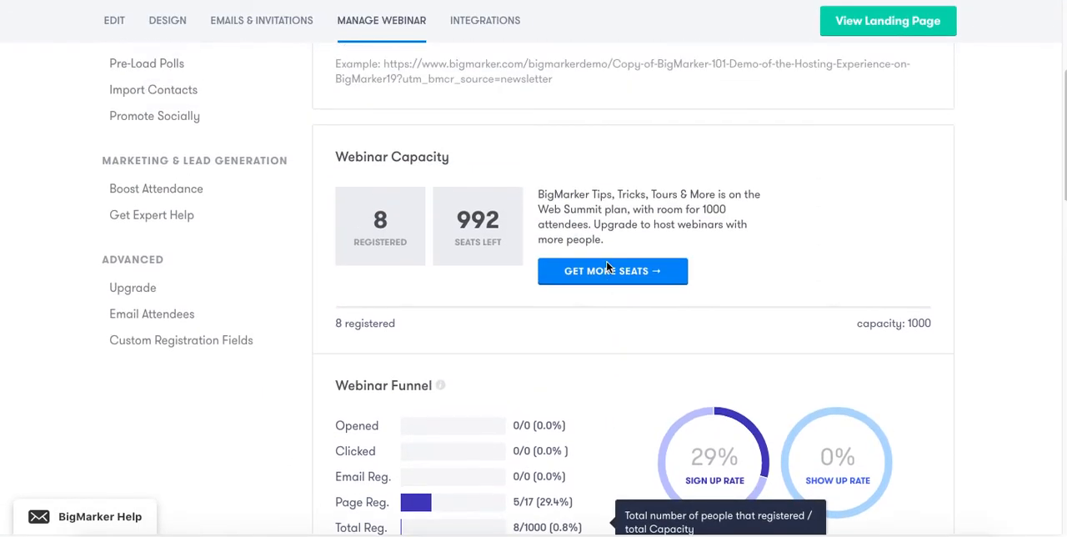
{"action": "scroll", "coordinate": [148, 267], "scroll_direction": "up", "scroll_amount": 3}
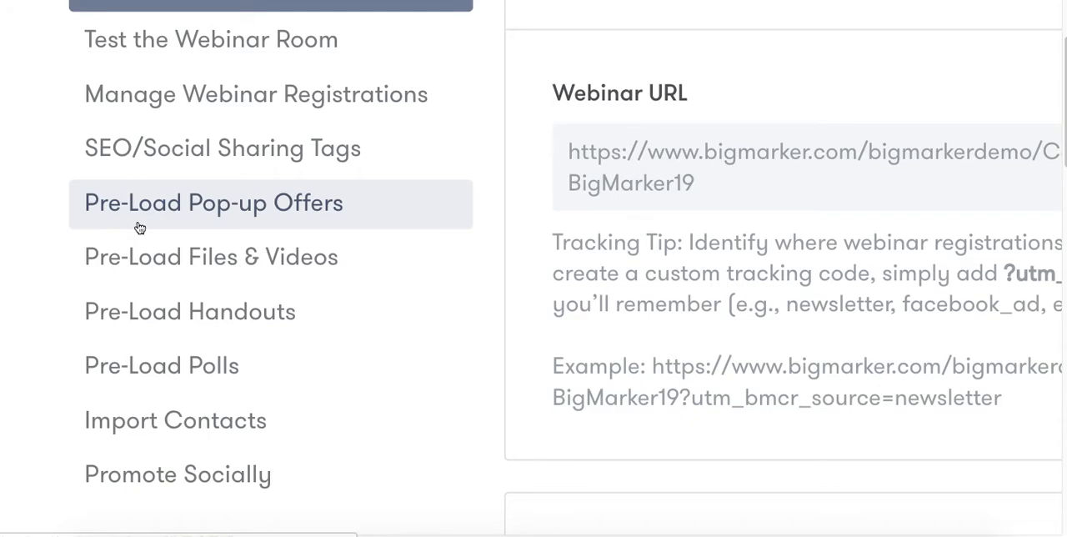
{"action": "left_click", "coordinate": [200, 205]}
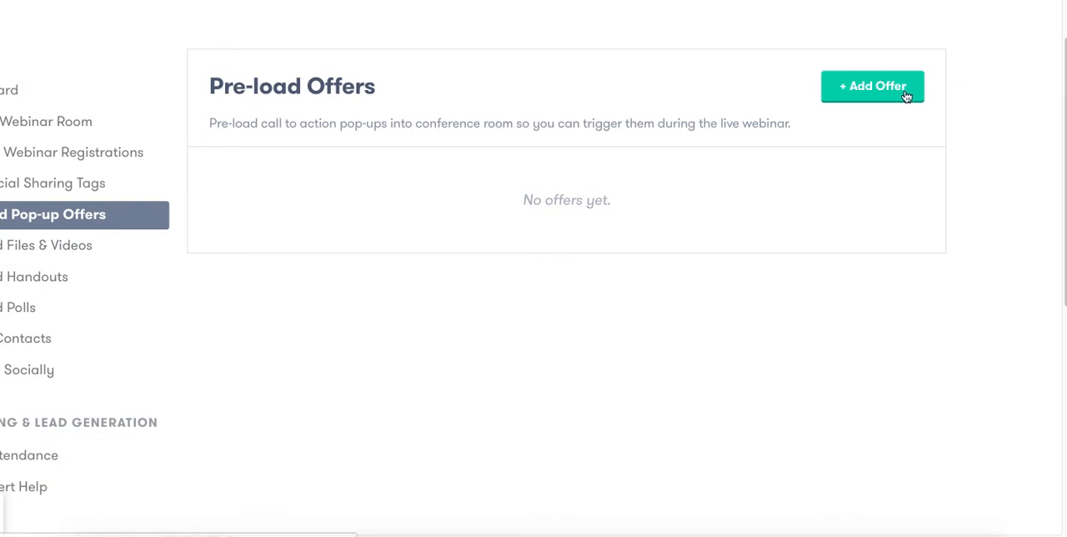
{"action": "left_click", "coordinate": [858, 86]}
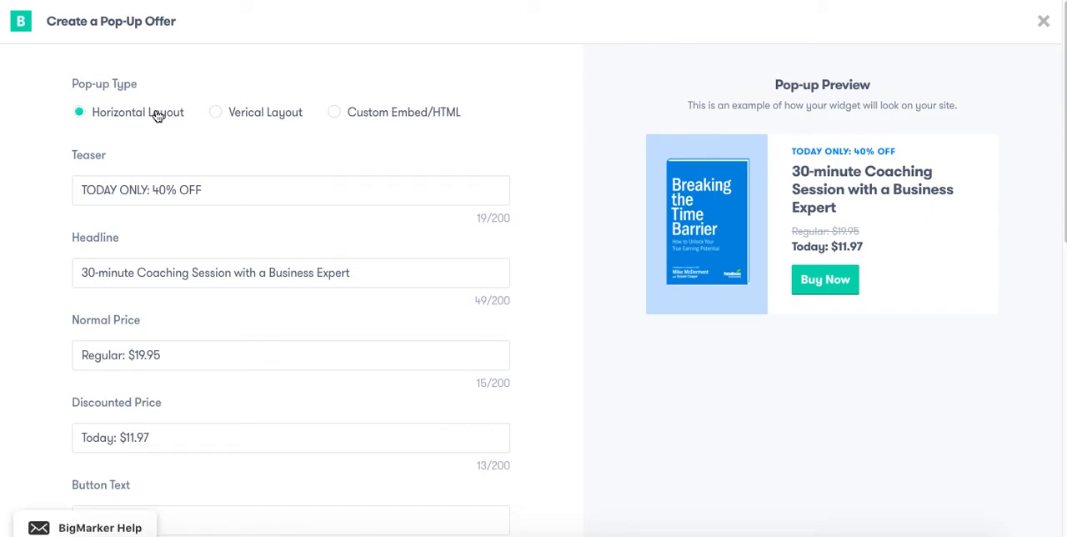
{"action": "left_click", "coordinate": [216, 114]}
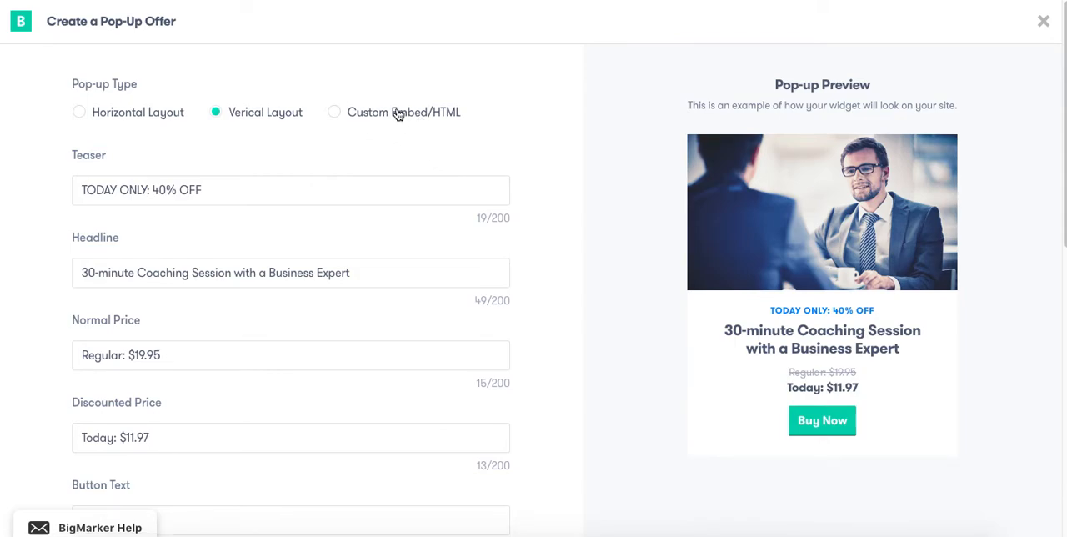
Review the pop-up offer's customization options, from the teaser, headline and prices to the button link, image, colors and channel-wide saving.
{"action": "scroll", "coordinate": [224, 198], "scroll_direction": "down", "scroll_amount": 1}
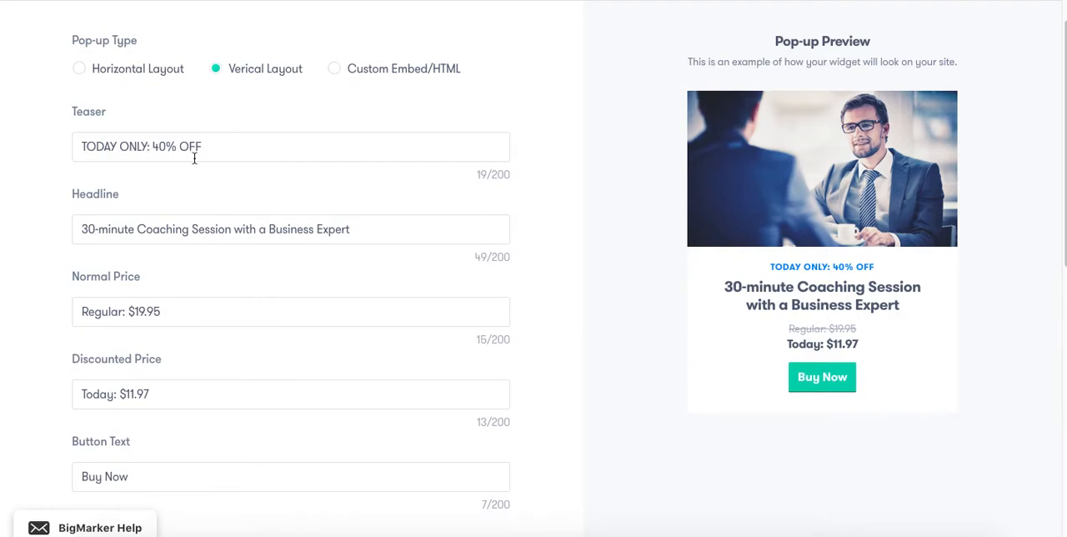
{"action": "scroll", "coordinate": [191, 153], "scroll_direction": "down", "scroll_amount": 2}
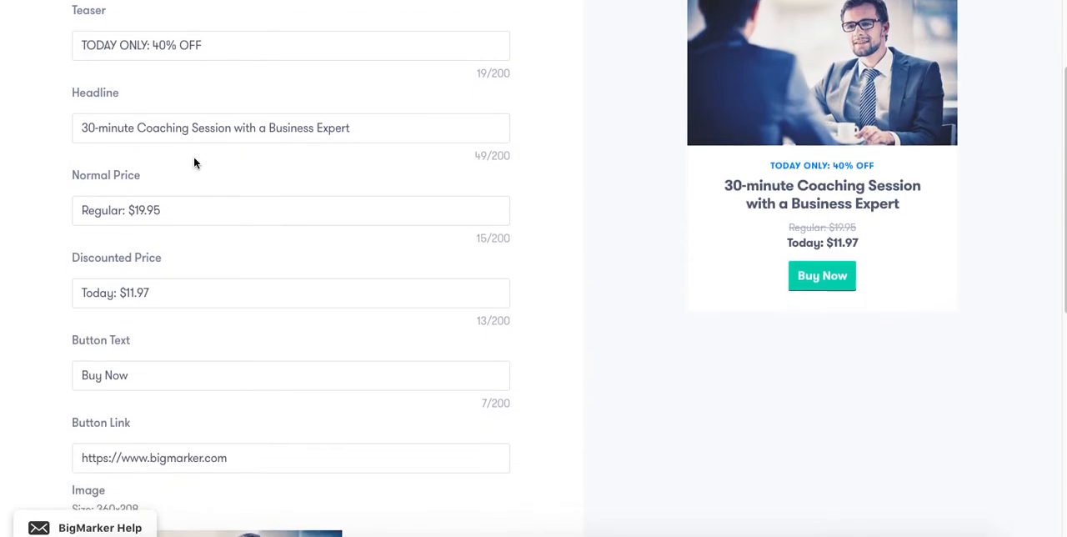
{"action": "scroll", "coordinate": [194, 162], "scroll_direction": "down", "scroll_amount": 2}
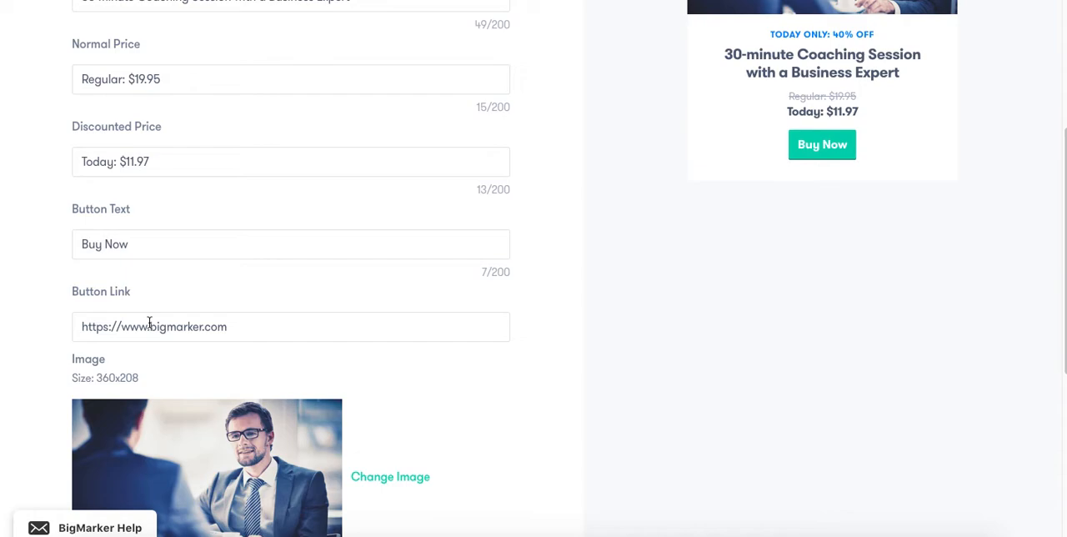
{"action": "scroll", "coordinate": [149, 323], "scroll_direction": "up", "scroll_amount": 2}
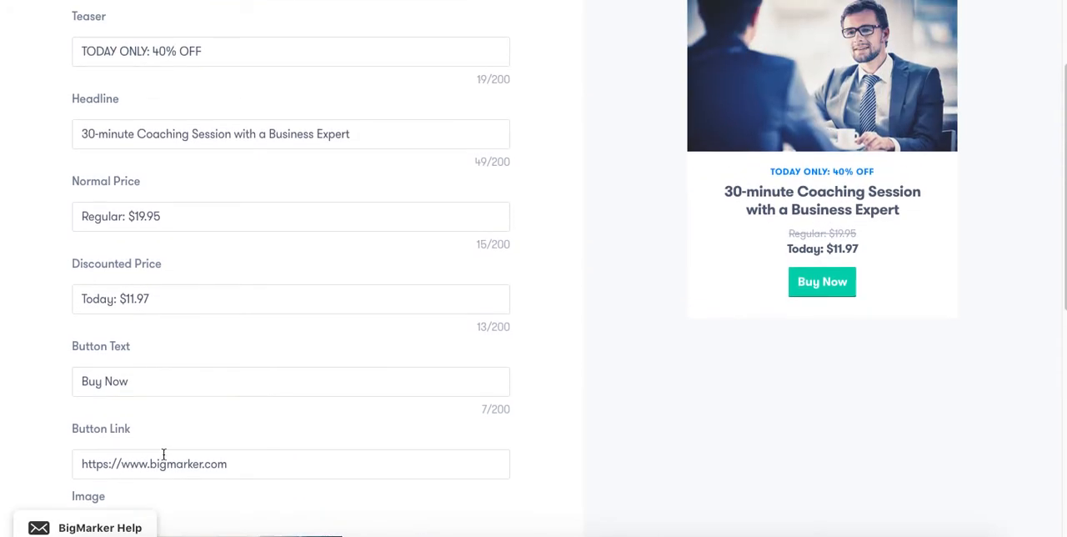
{"action": "scroll", "coordinate": [342, 431], "scroll_direction": "up", "scroll_amount": 1}
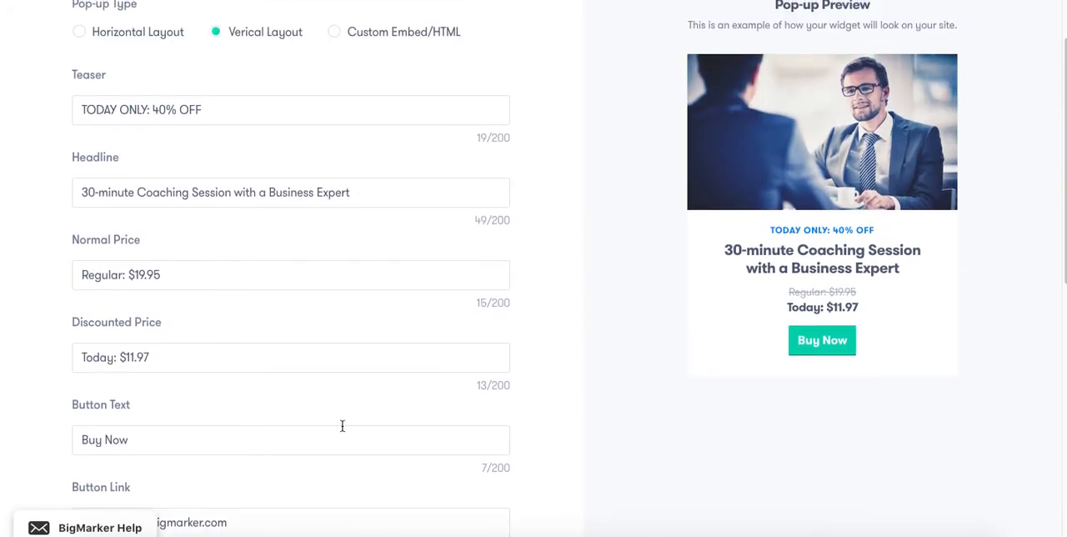
{"action": "scroll", "coordinate": [342, 426], "scroll_direction": "down", "scroll_amount": 1}
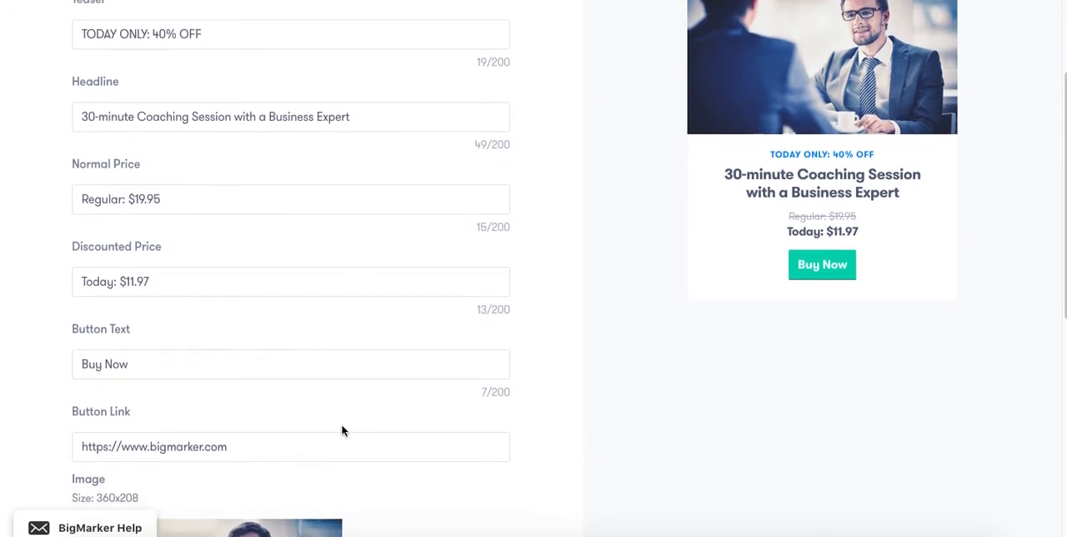
{"action": "scroll", "coordinate": [342, 430], "scroll_direction": "down", "scroll_amount": 3}
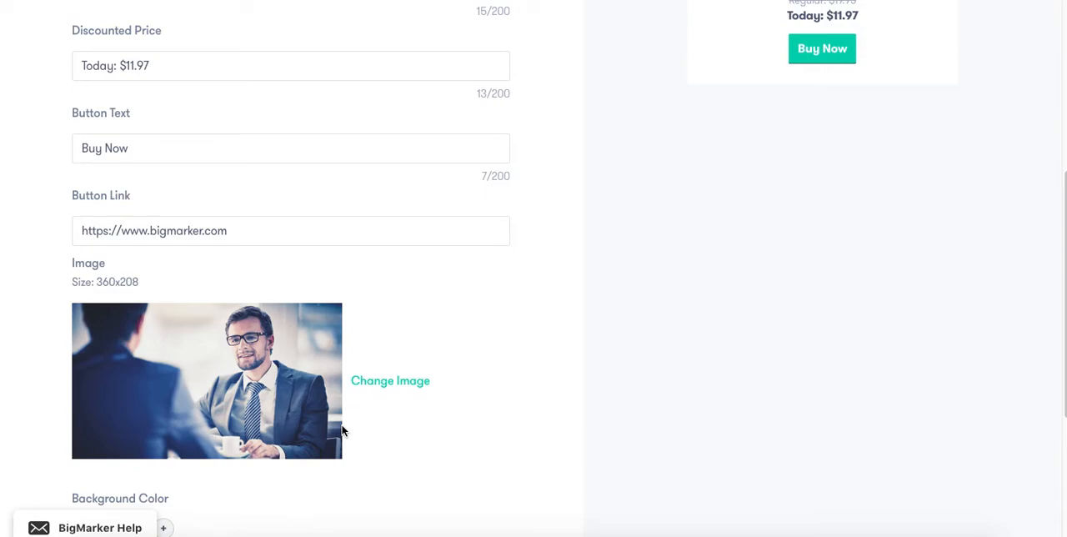
{"action": "scroll", "coordinate": [341, 430], "scroll_direction": "down", "scroll_amount": 3}
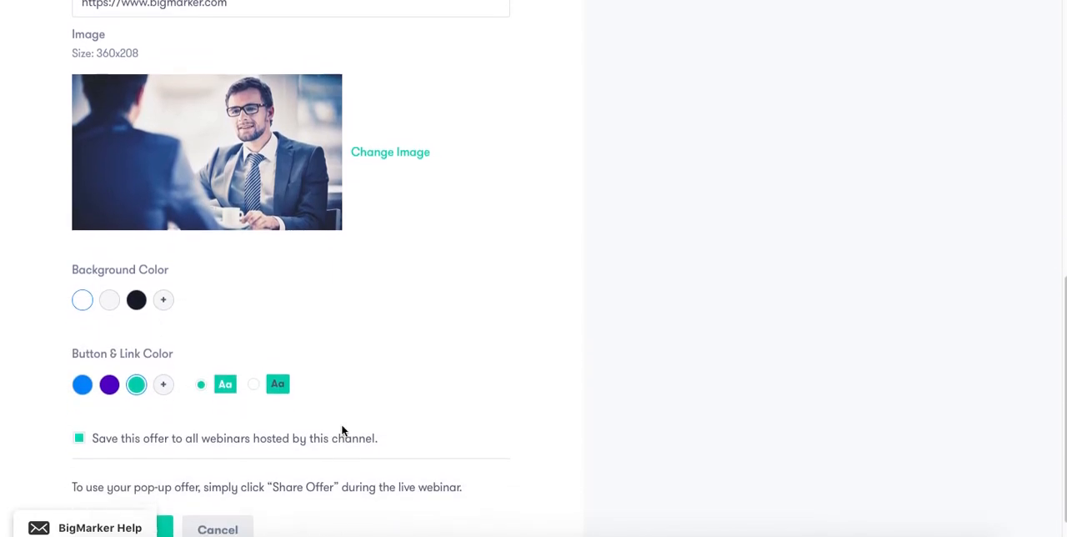
{"action": "scroll", "coordinate": [342, 430], "scroll_direction": "down", "scroll_amount": 1}
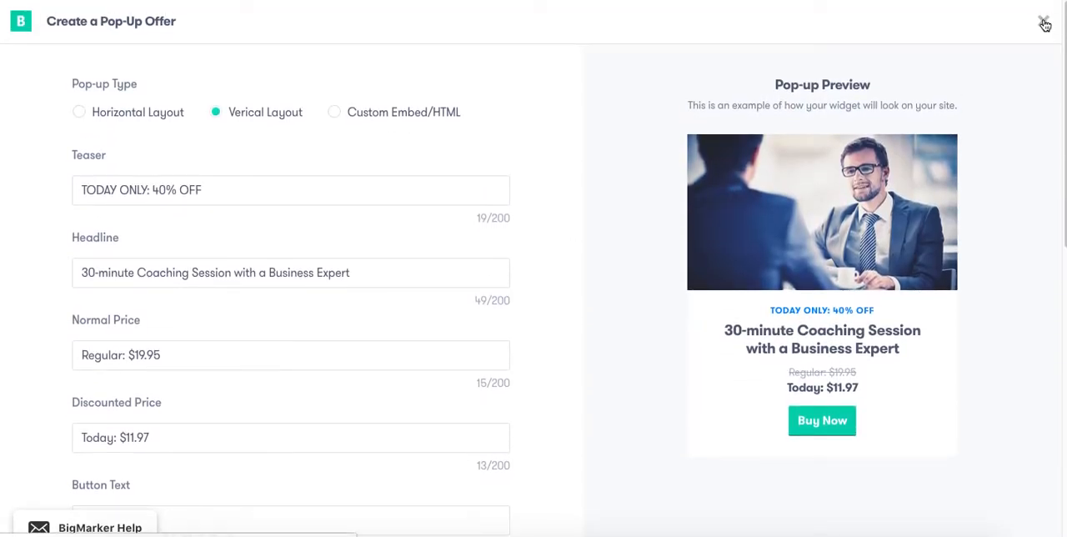
Close the pop-up offer form and open the webinar's page for pre-loading files and videos.
{"action": "left_click", "coordinate": [1045, 24]}
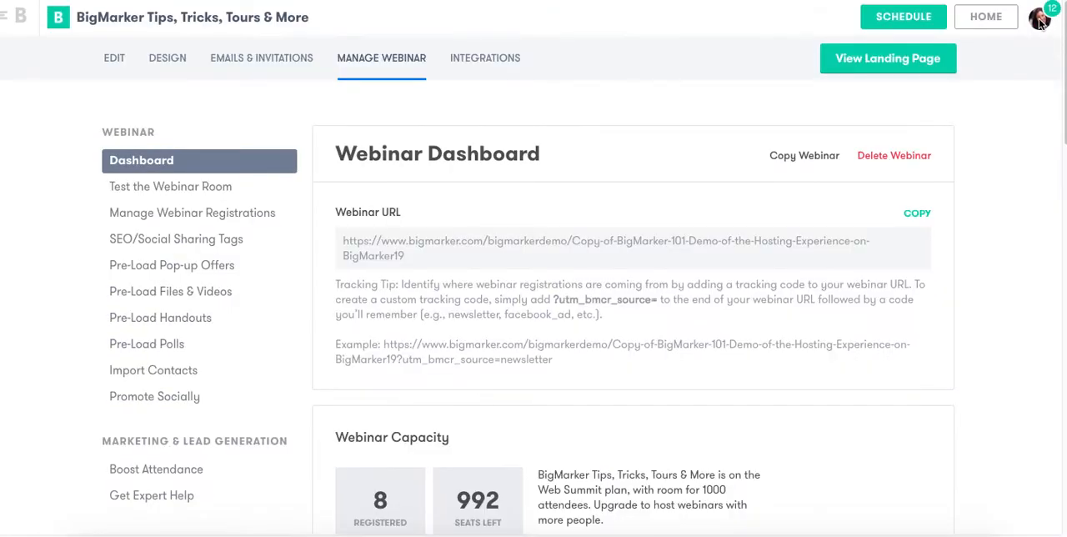
{"action": "scroll", "coordinate": [472, 139], "scroll_direction": "down", "scroll_amount": 3}
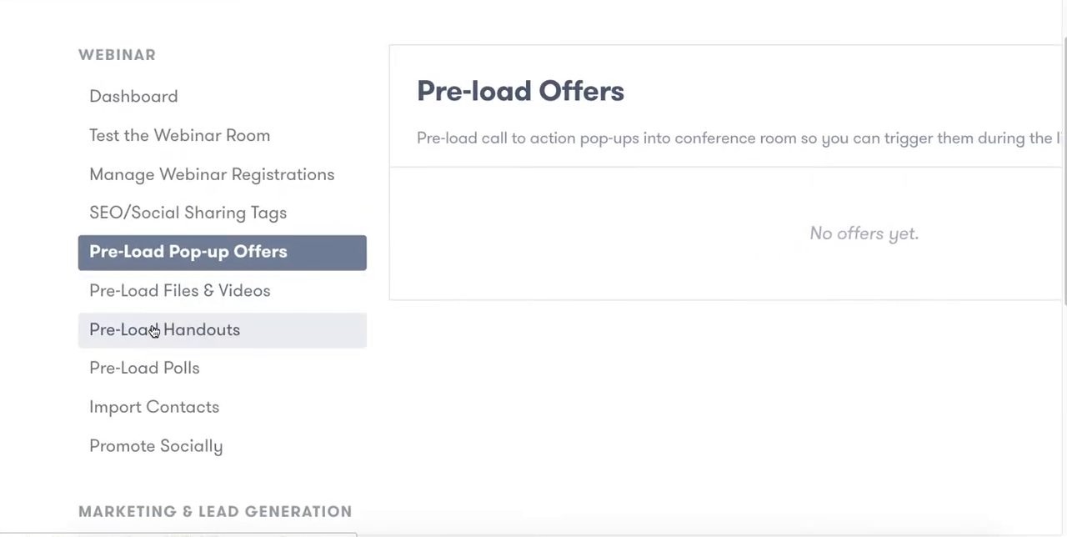
{"action": "left_click", "coordinate": [219, 290]}
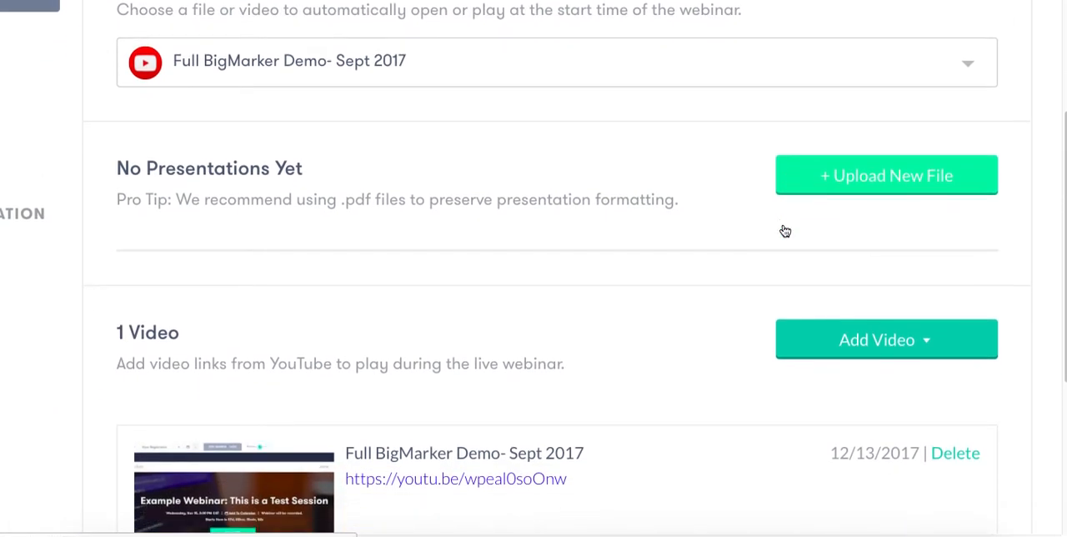
View the options for adding a video and the choices for automatically opening a file or video at the webinar's start.
{"action": "scroll", "coordinate": [784, 231], "scroll_direction": "down", "scroll_amount": 1}
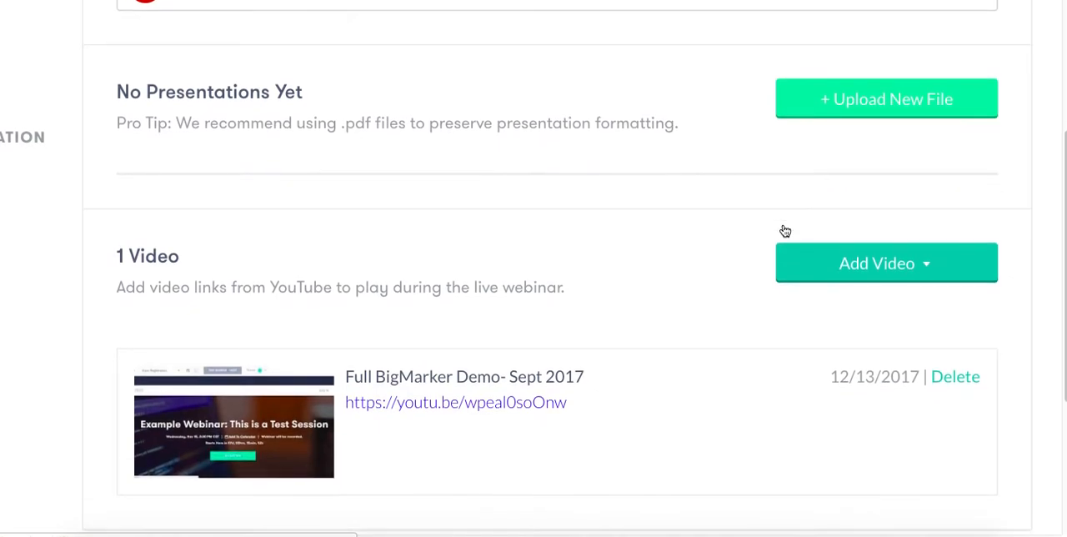
{"action": "left_click", "coordinate": [926, 270]}
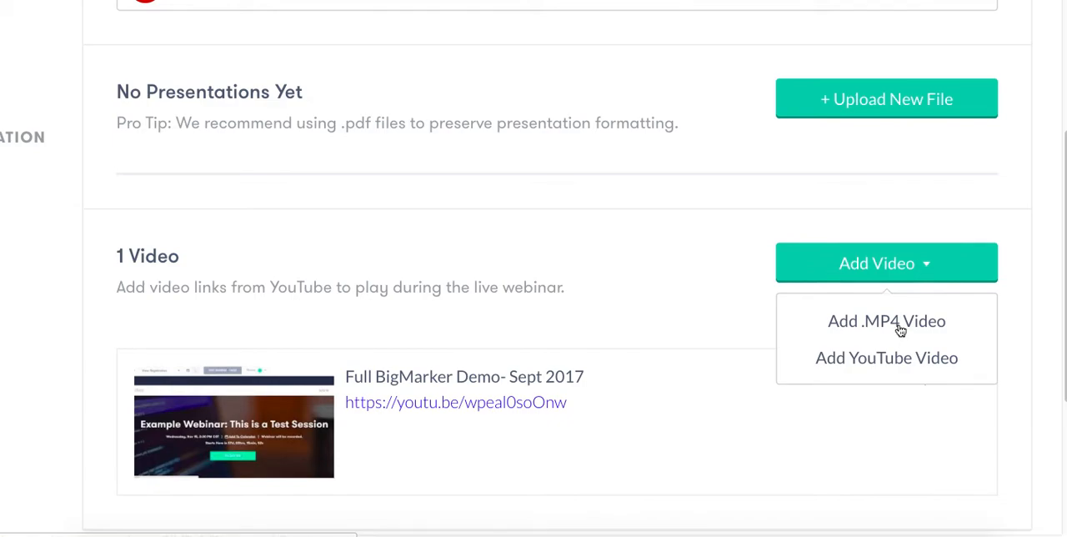
{"action": "left_click", "coordinate": [915, 269]}
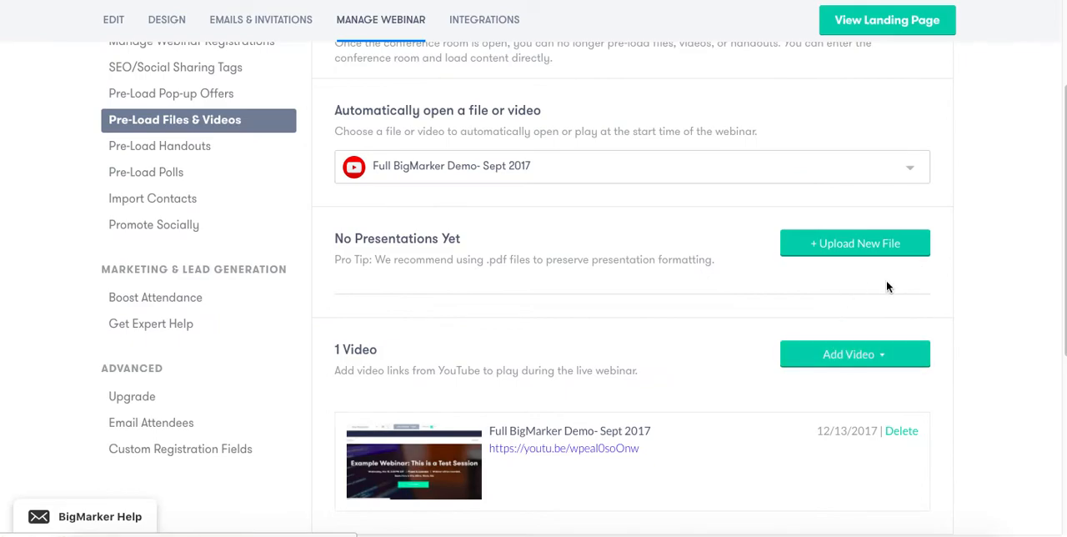
{"action": "left_click", "coordinate": [608, 166]}
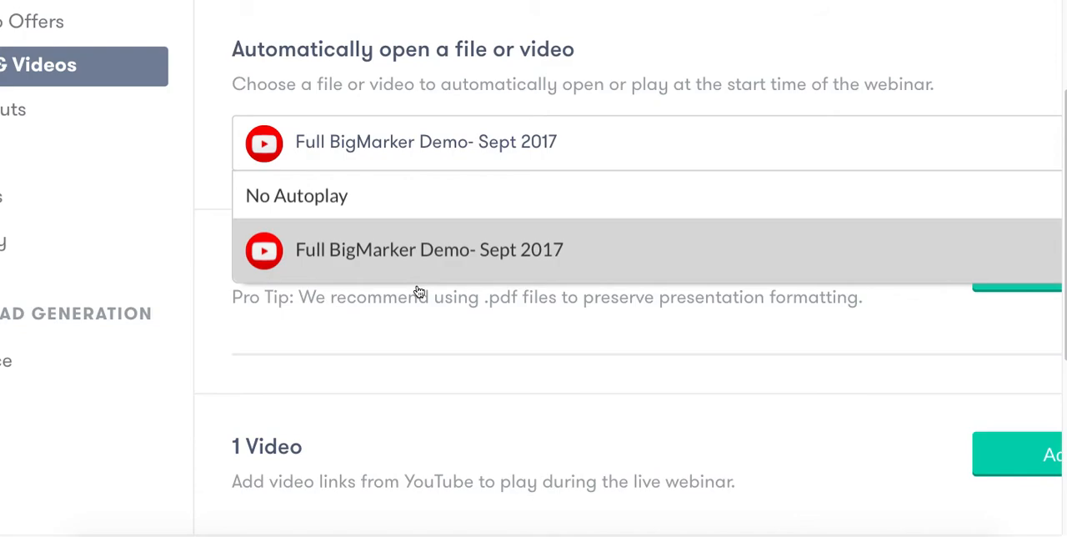
{"action": "left_click", "coordinate": [619, 72]}
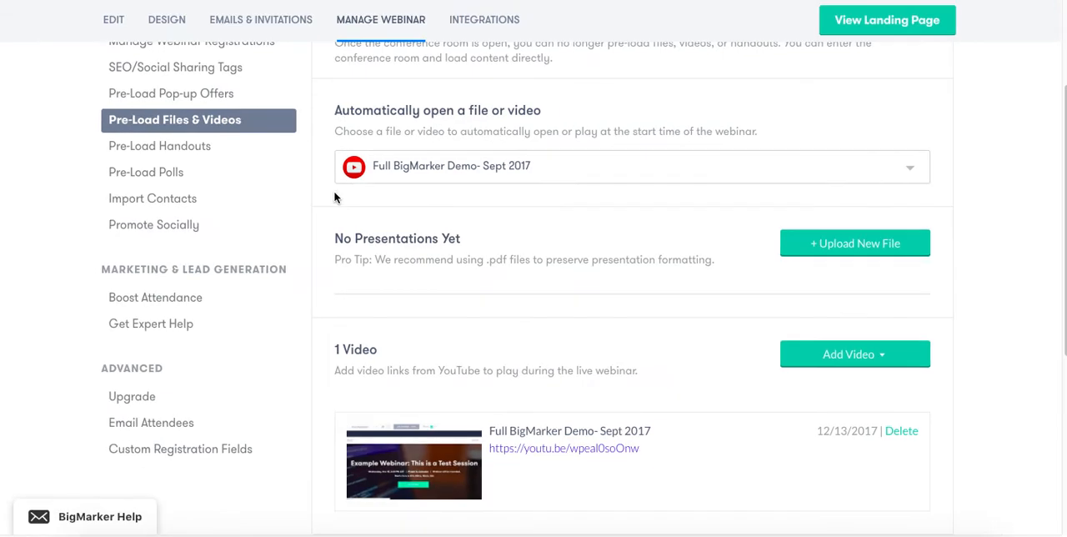
{"action": "scroll", "coordinate": [334, 197], "scroll_direction": "up", "scroll_amount": 5}
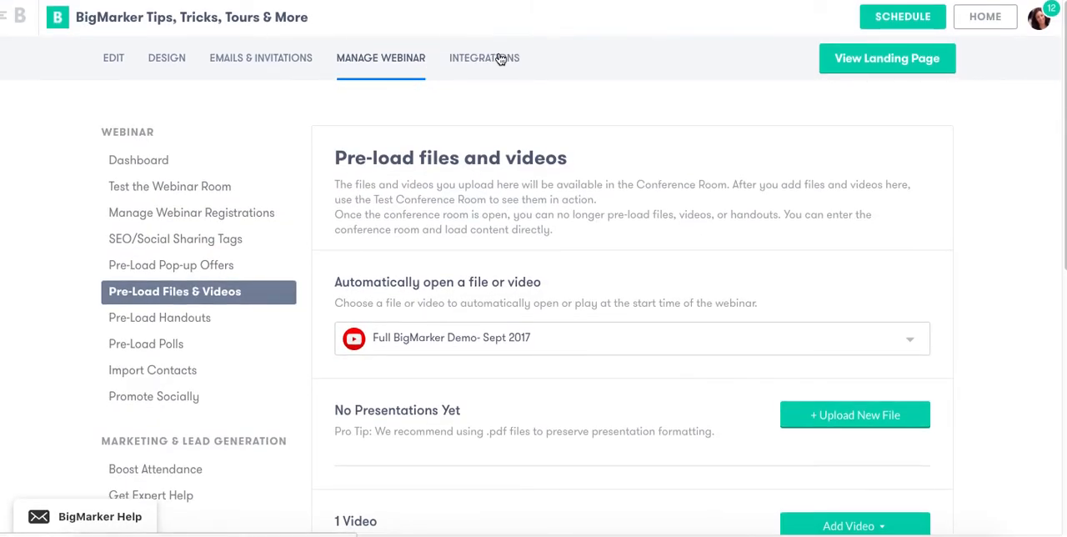
Open the webinar's integrations and look through the available apps from Calendly to Zapier.
{"action": "left_click", "coordinate": [501, 58]}
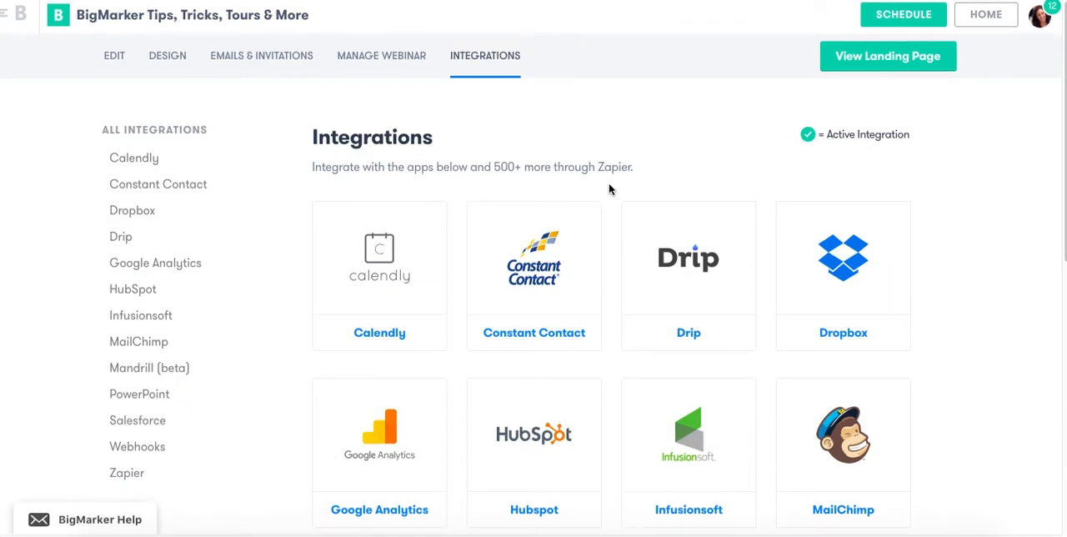
{"action": "scroll", "coordinate": [609, 189], "scroll_direction": "down", "scroll_amount": 1}
{"action": "scroll", "coordinate": [608, 189], "scroll_direction": "down", "scroll_amount": 1}
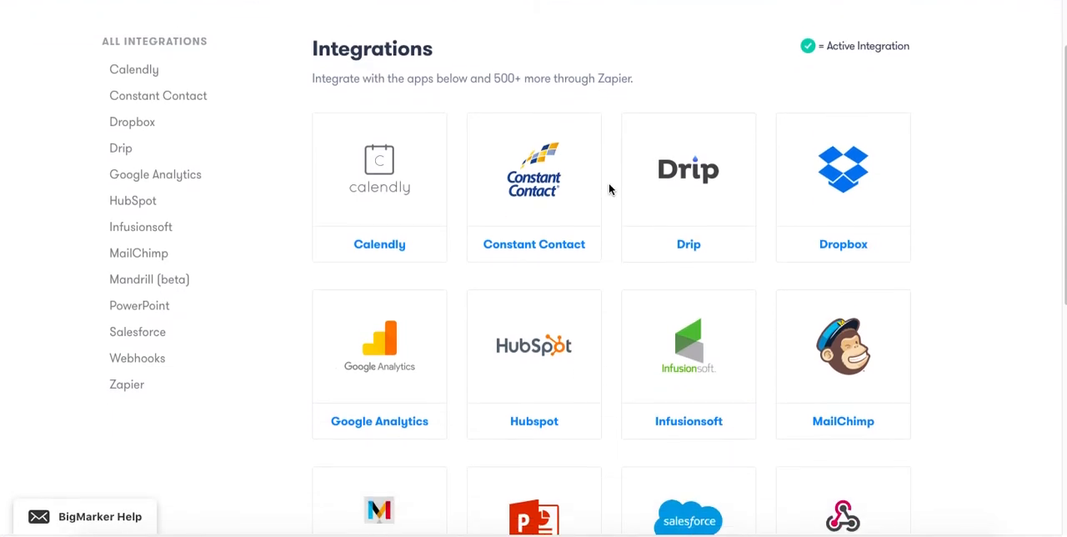
{"action": "scroll", "coordinate": [608, 190], "scroll_direction": "down", "scroll_amount": 2}
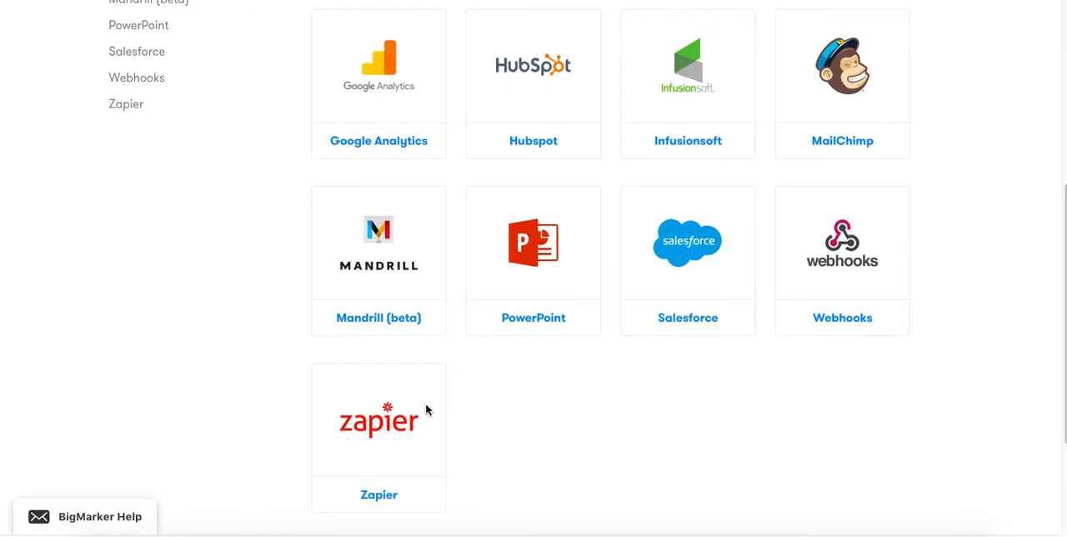
{"action": "scroll", "coordinate": [425, 409], "scroll_direction": "up", "scroll_amount": 2}
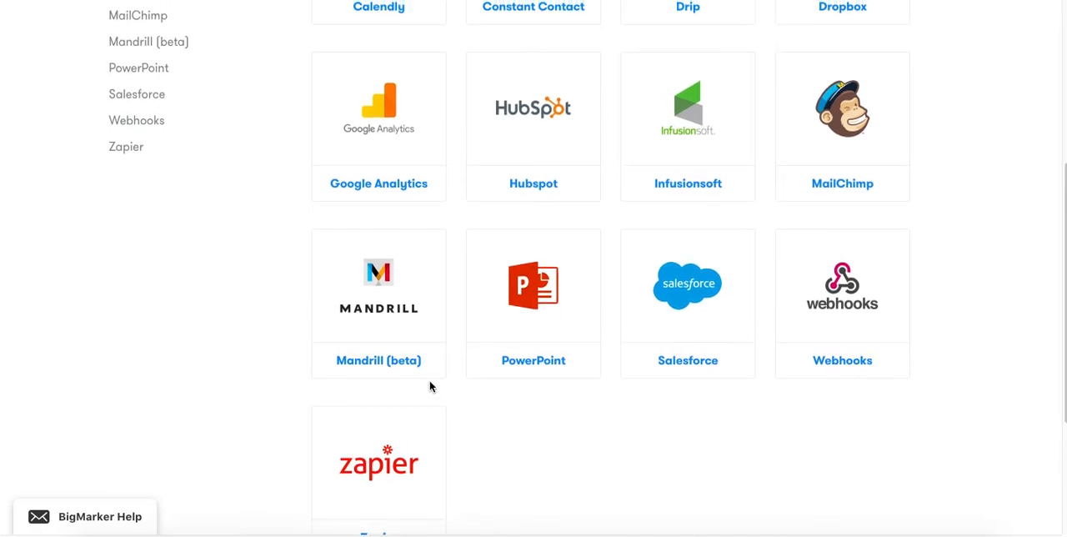
{"action": "scroll", "coordinate": [468, 302], "scroll_direction": "up", "scroll_amount": 3}
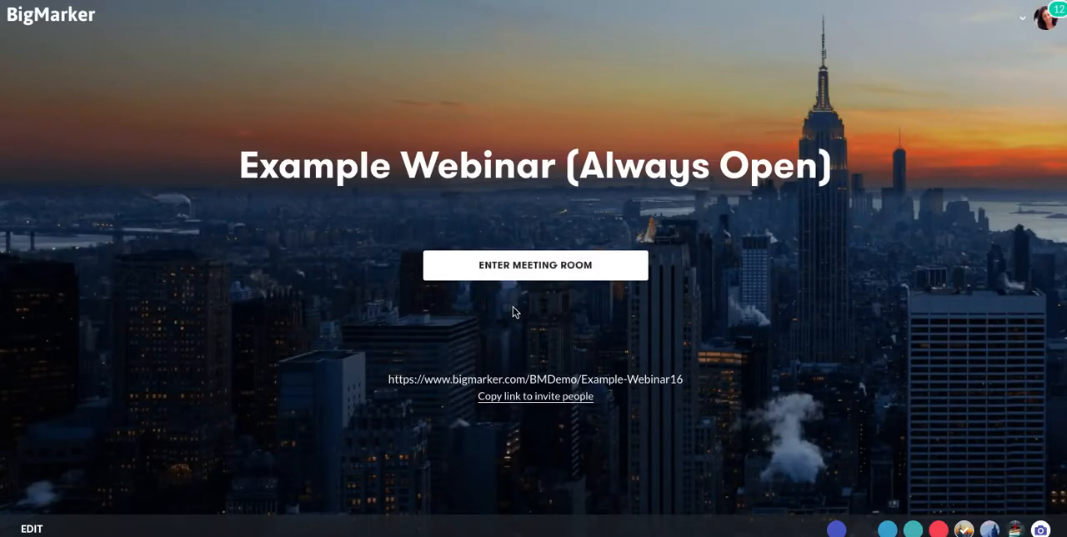
Continue past the audio and video test into the webinar room and open the first Demo_Slides PDF from the uploaded files.
{"action": "left_click", "coordinate": [535, 273]}
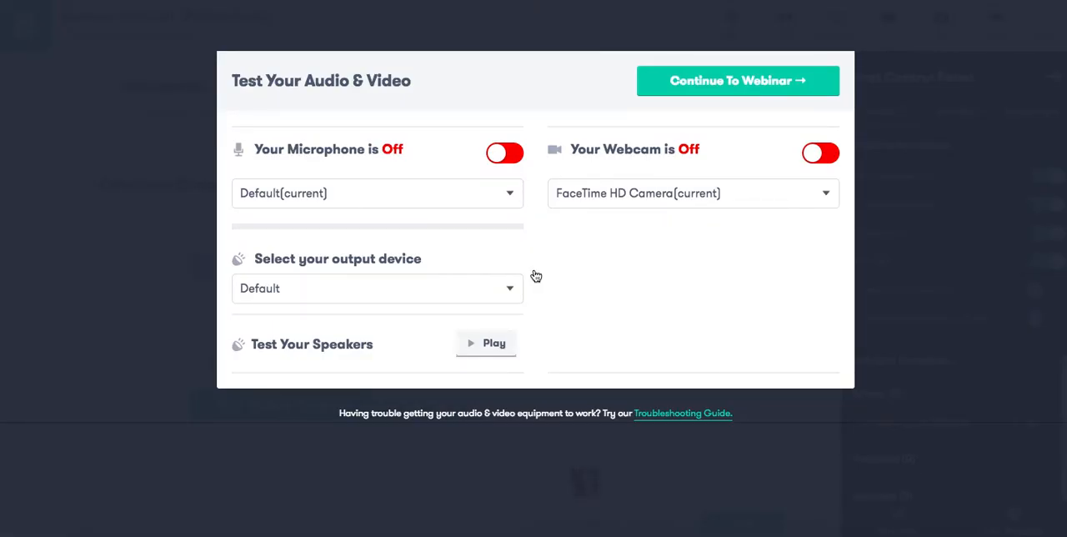
{"action": "left_click", "coordinate": [708, 82]}
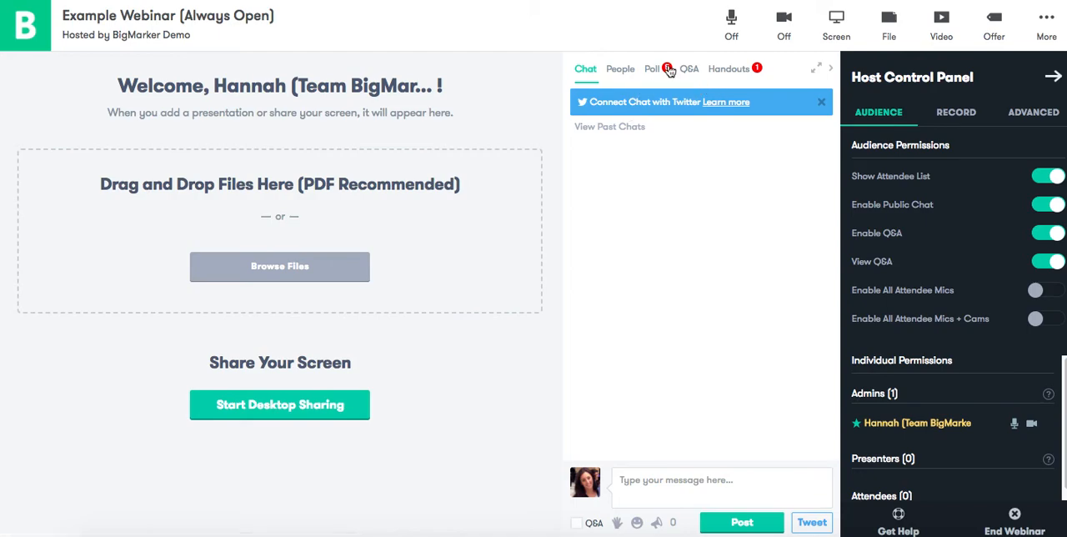
{"action": "left_click", "coordinate": [887, 22]}
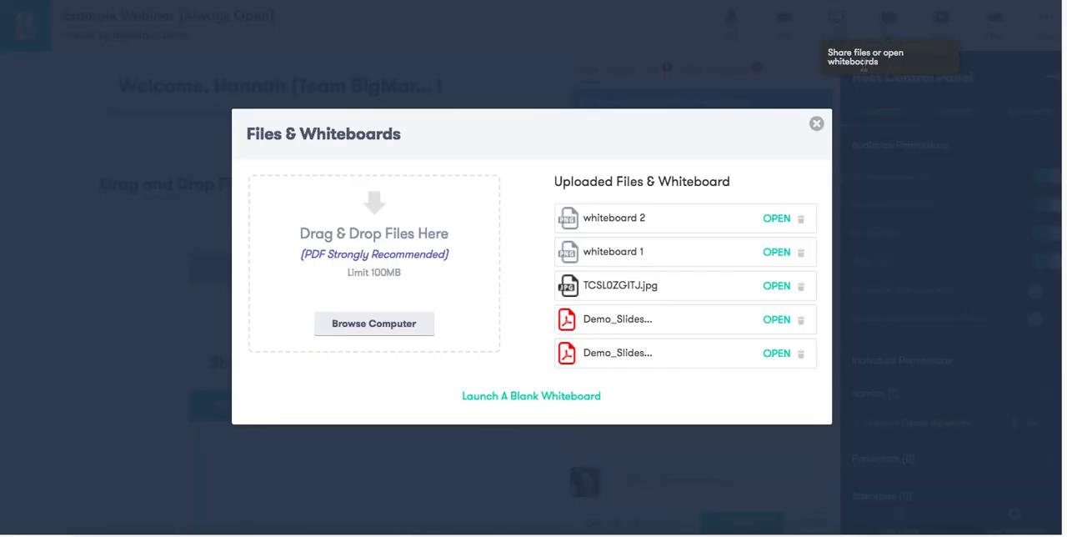
{"action": "left_click", "coordinate": [786, 321]}
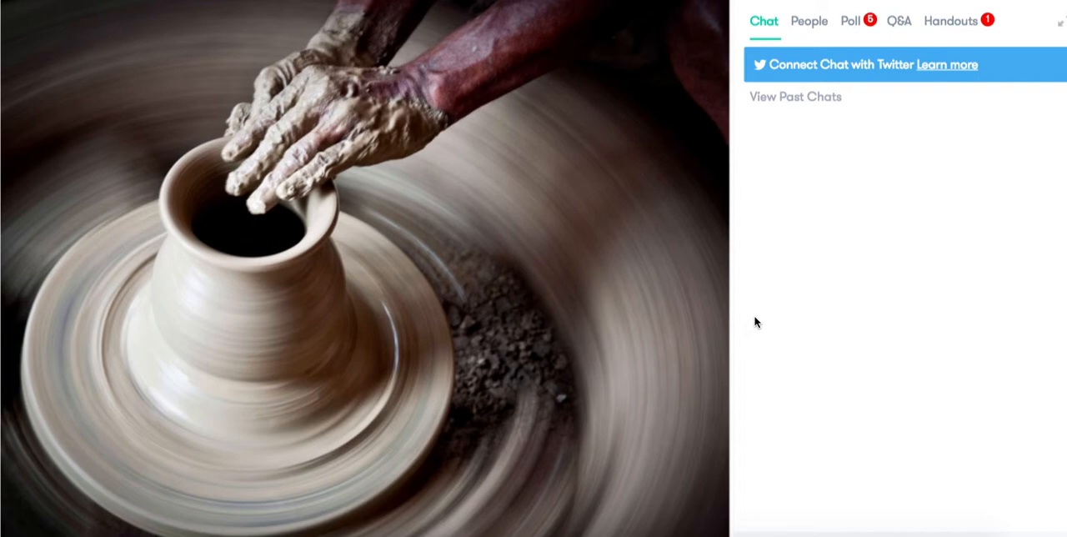
{"action": "mouse_move", "coordinate": [596, 289]}
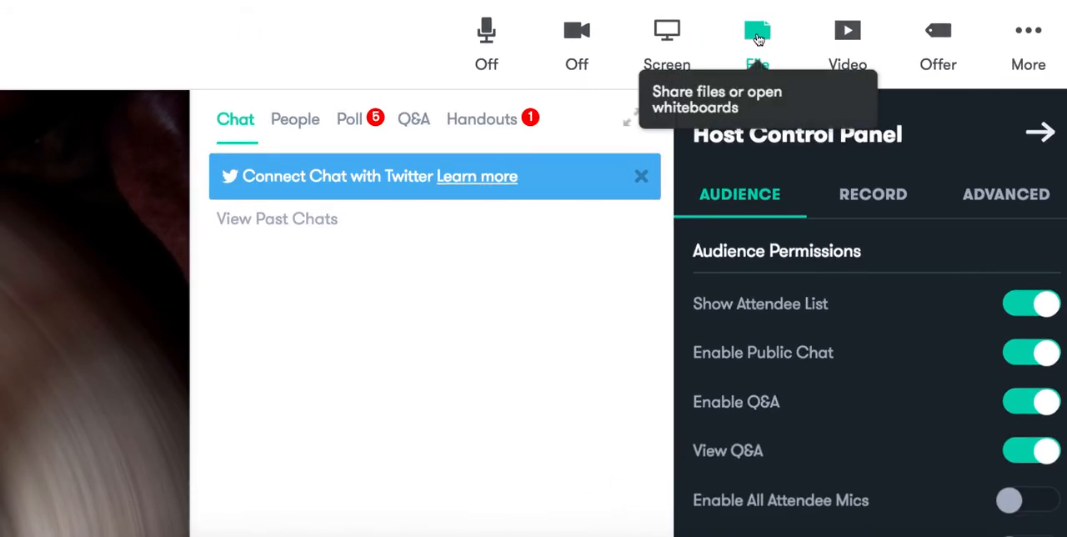
View the Files & Whiteboards options and the options for adding a video in the webinar room, closing each dialog.
{"action": "left_click", "coordinate": [758, 40]}
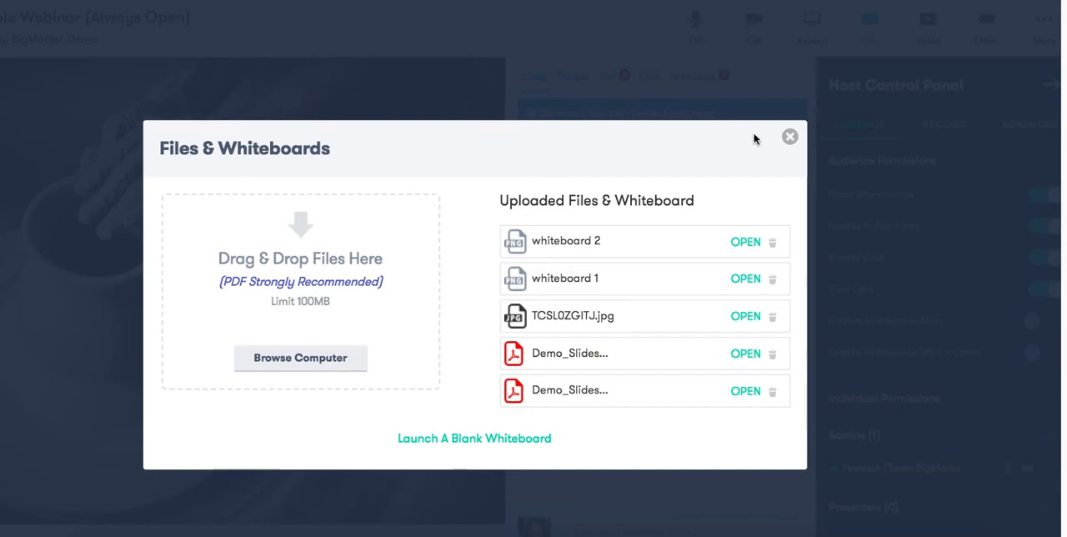
{"action": "left_click", "coordinate": [790, 137]}
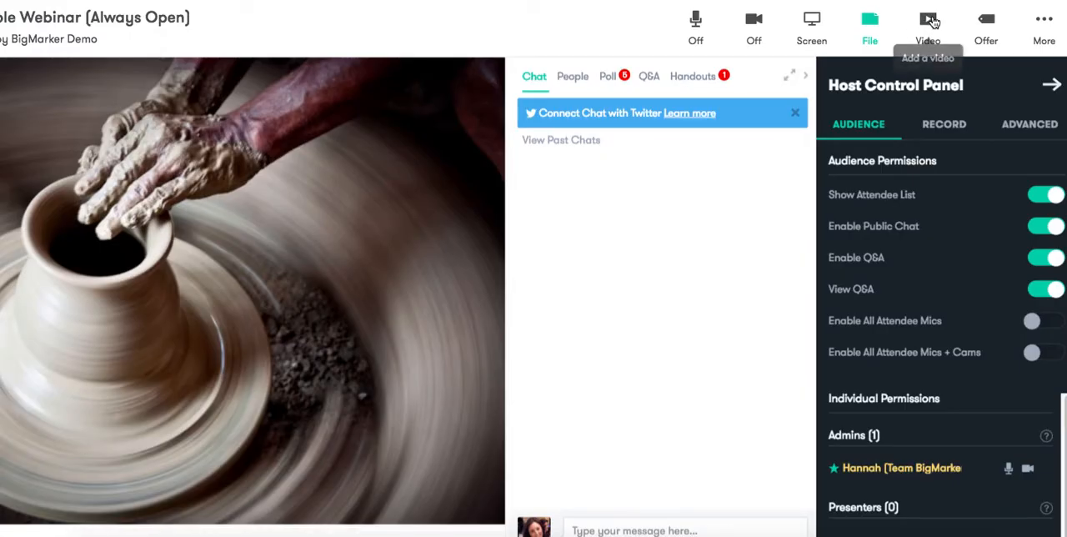
{"action": "left_click", "coordinate": [928, 21]}
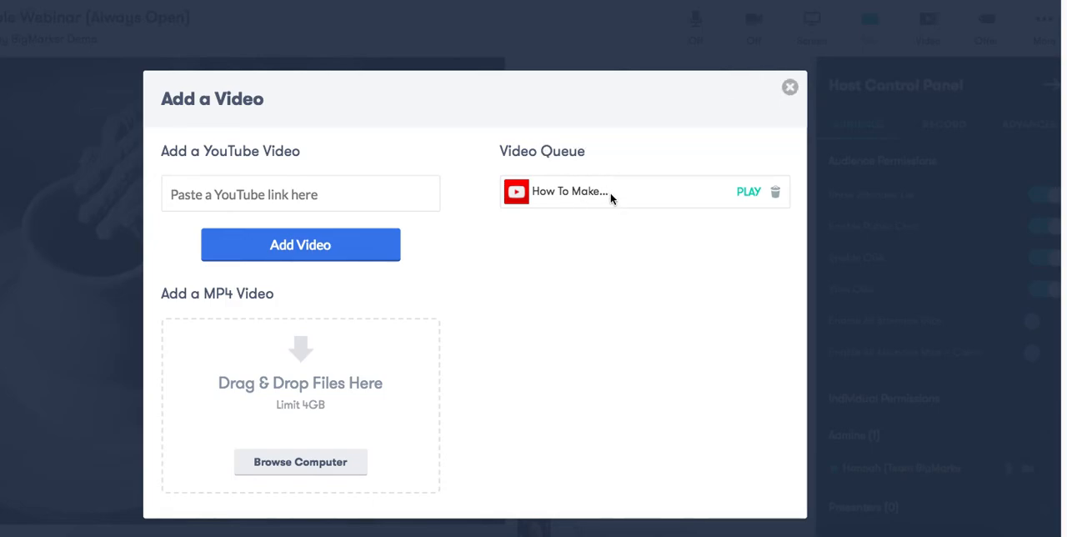
{"action": "left_click", "coordinate": [789, 87]}
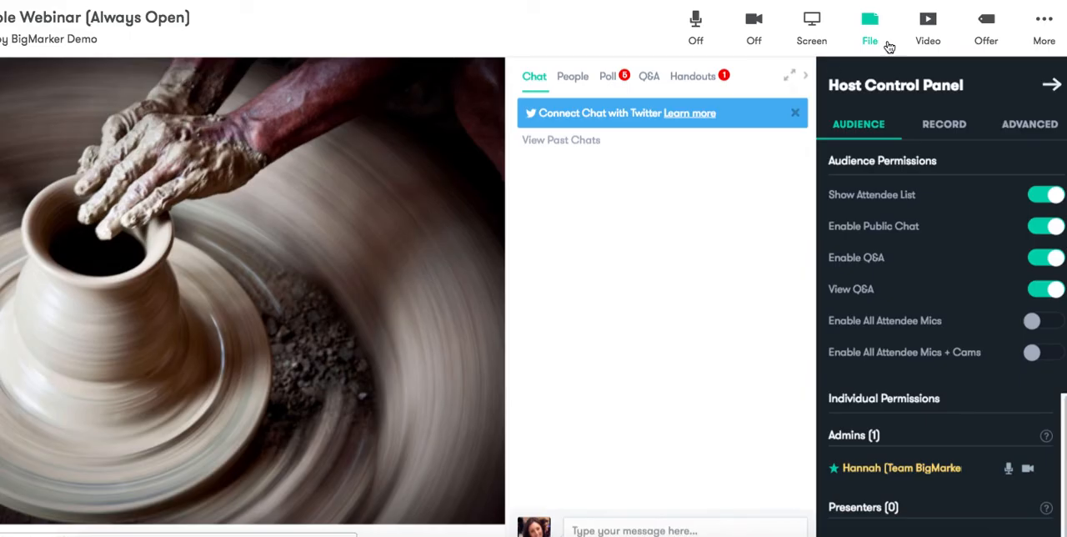
Send the pre-loaded offer "30-minute Coaching Session with a Business Expert" to the webinar room and close its pop-up.
{"action": "left_click", "coordinate": [987, 21]}
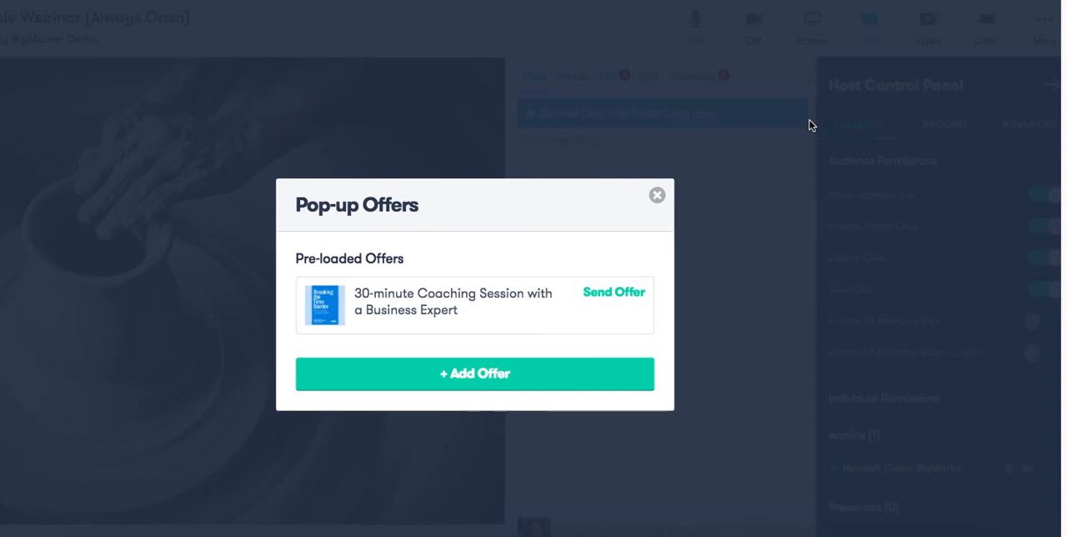
{"action": "left_click", "coordinate": [624, 294]}
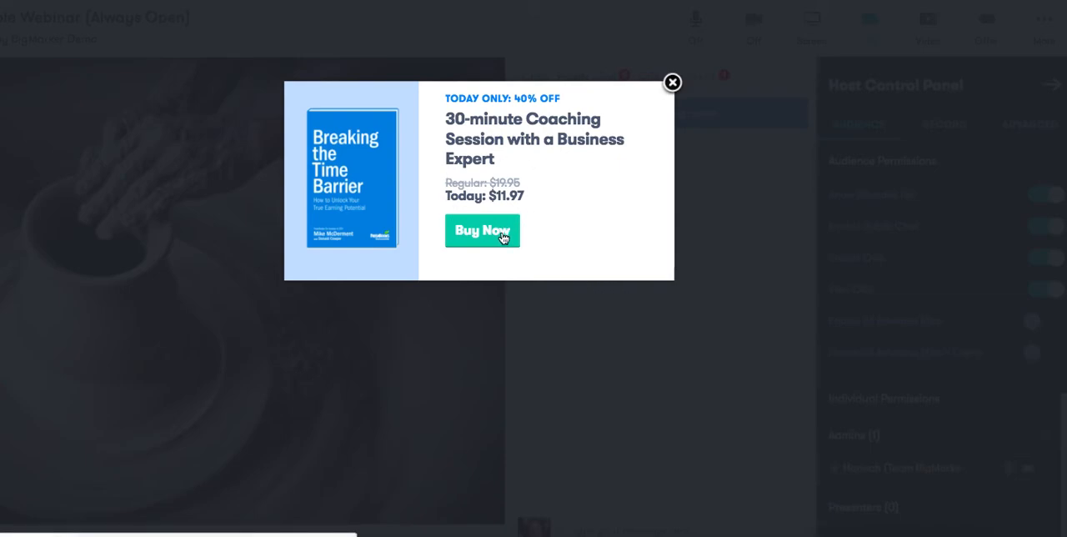
{"action": "left_click", "coordinate": [672, 83]}
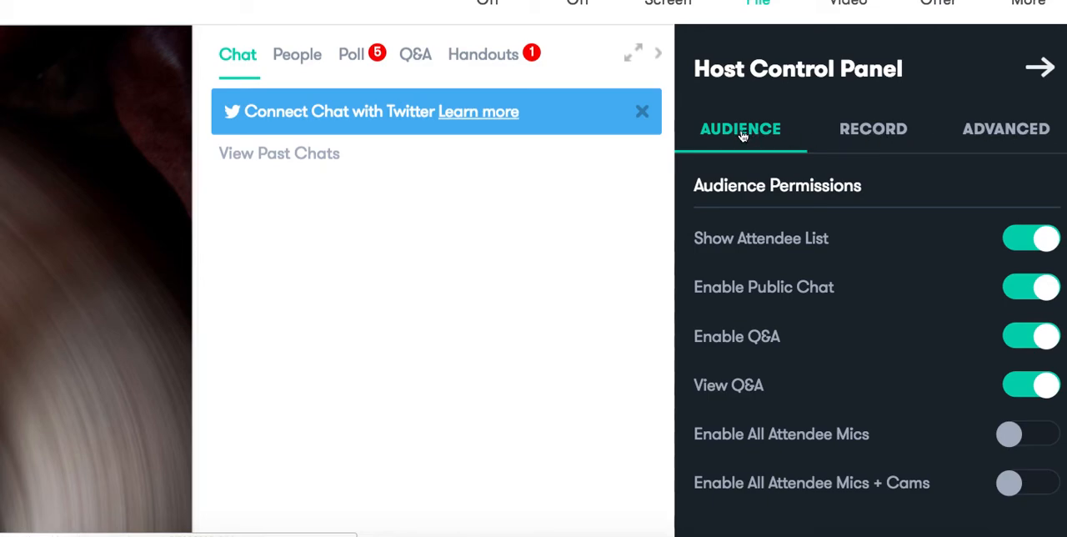
Review the audience permissions and the list of people in the webinar room, and return to the chat.
{"action": "scroll", "coordinate": [742, 136], "scroll_direction": "up", "scroll_amount": 1}
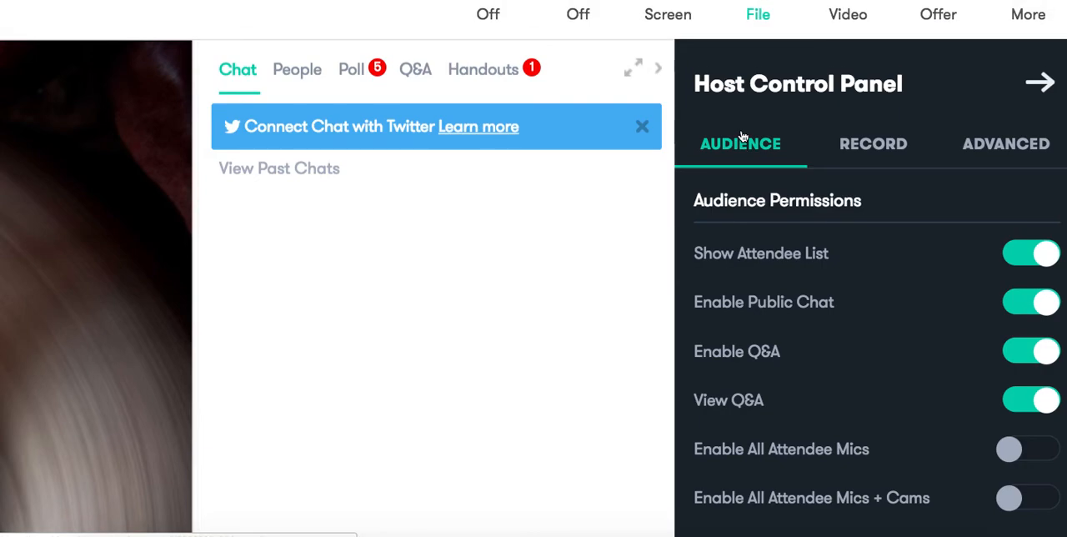
{"action": "scroll", "coordinate": [742, 136], "scroll_direction": "down", "scroll_amount": 1}
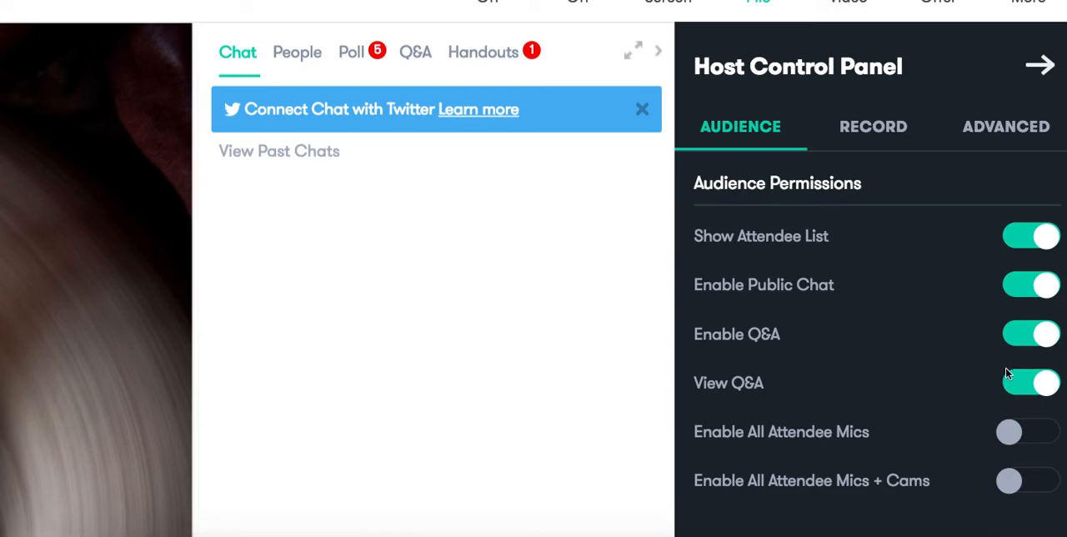
{"action": "scroll", "coordinate": [1006, 374], "scroll_direction": "down", "scroll_amount": 1}
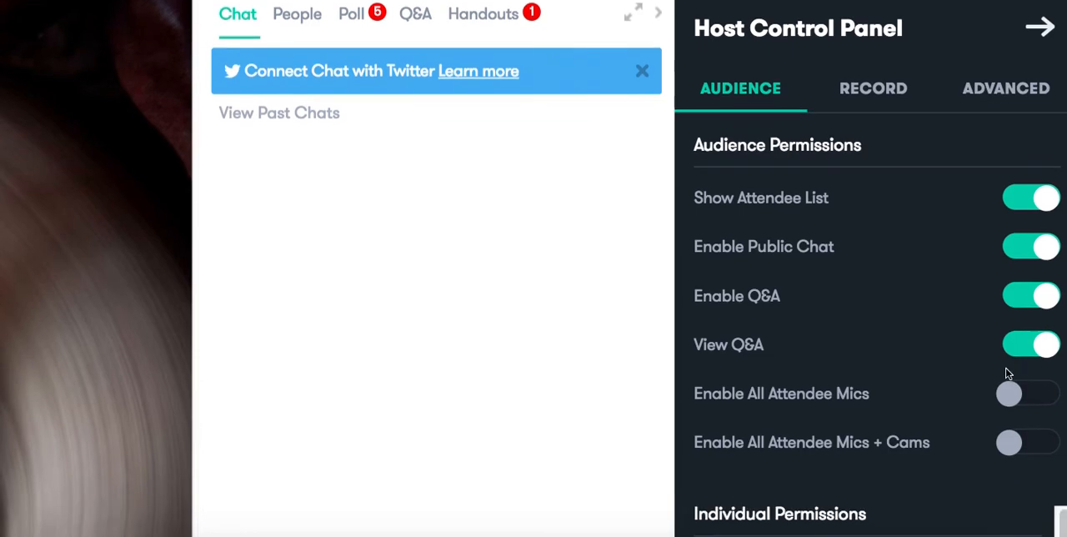
{"action": "scroll", "coordinate": [1044, 407], "scroll_direction": "up", "scroll_amount": 1}
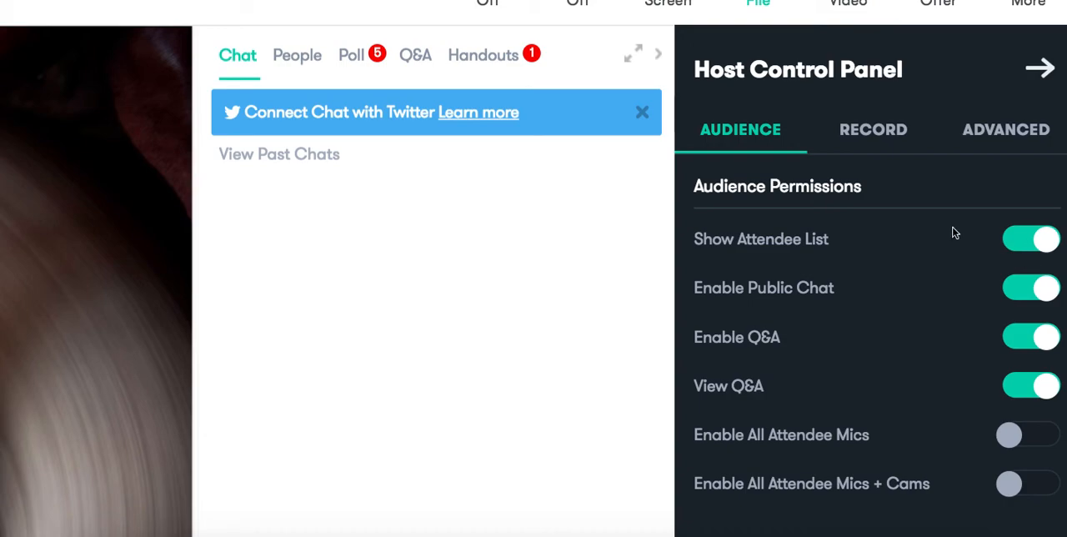
{"action": "left_click", "coordinate": [303, 54]}
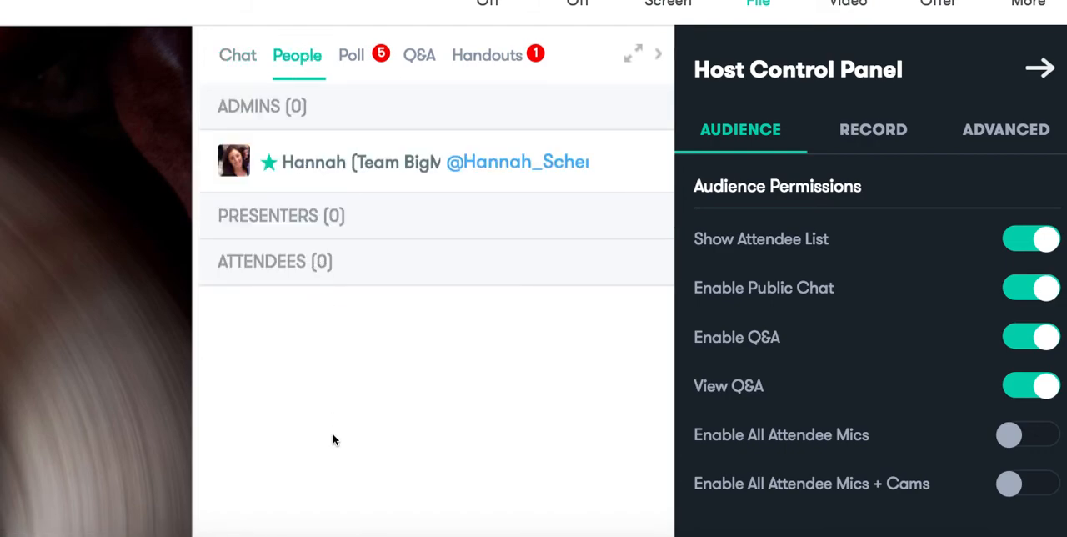
{"action": "left_click", "coordinate": [242, 60]}
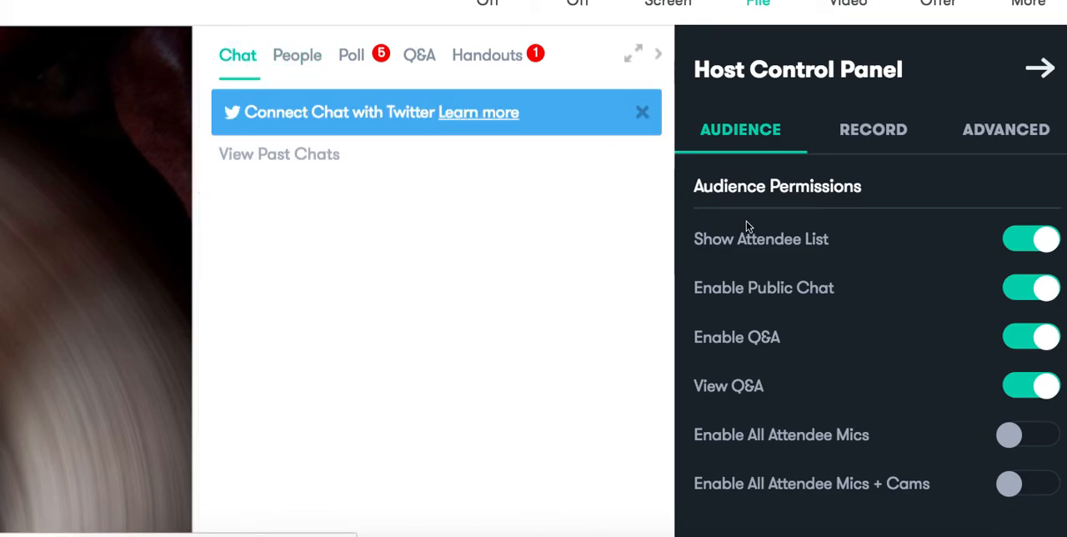
Turn off Show Attendee List and Enable Public Chat in the audience permissions.
{"action": "left_click", "coordinate": [1016, 241]}
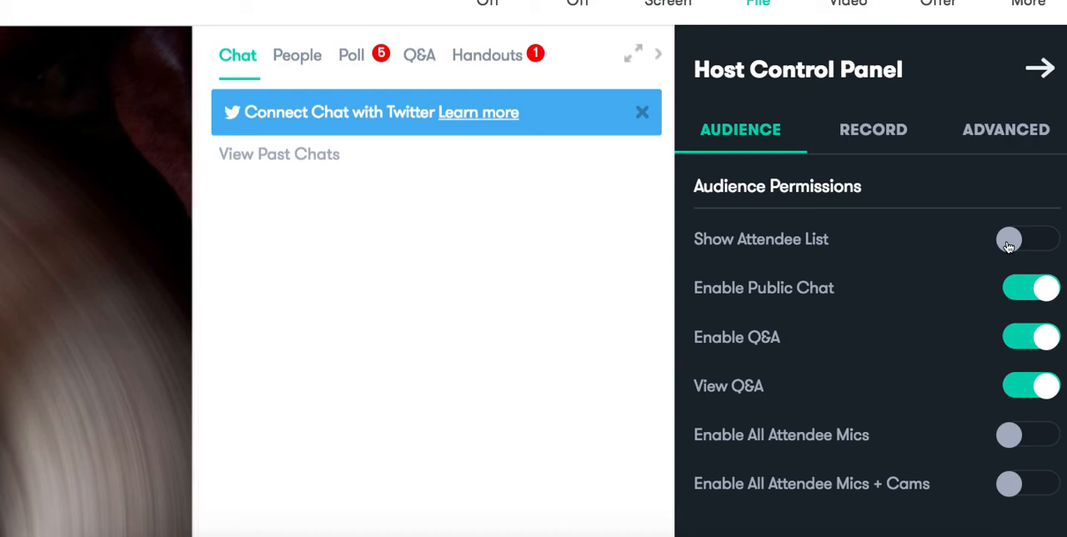
{"action": "scroll", "coordinate": [1034, 281], "scroll_direction": "down", "scroll_amount": 1}
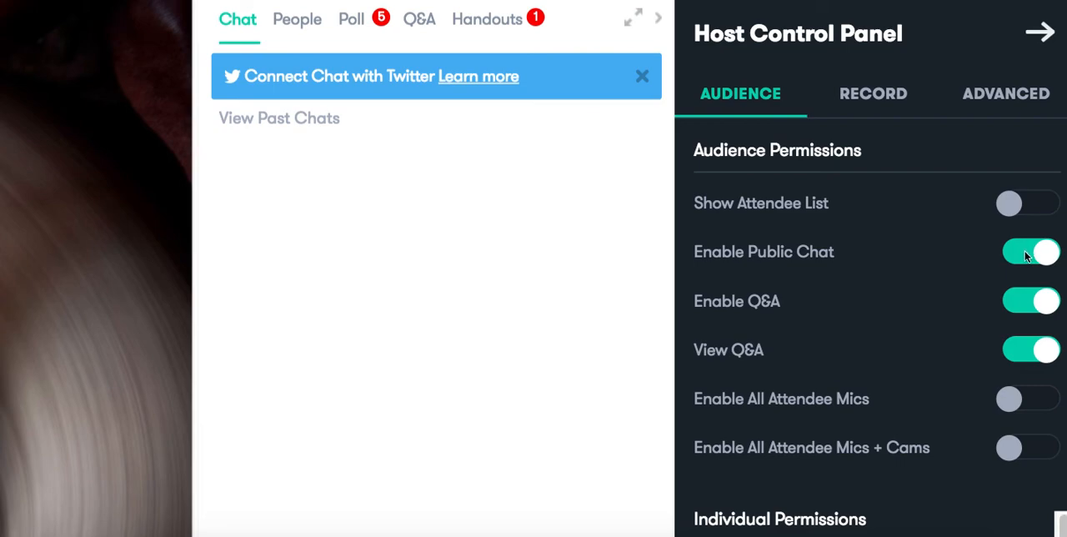
{"action": "left_click", "coordinate": [1016, 254]}
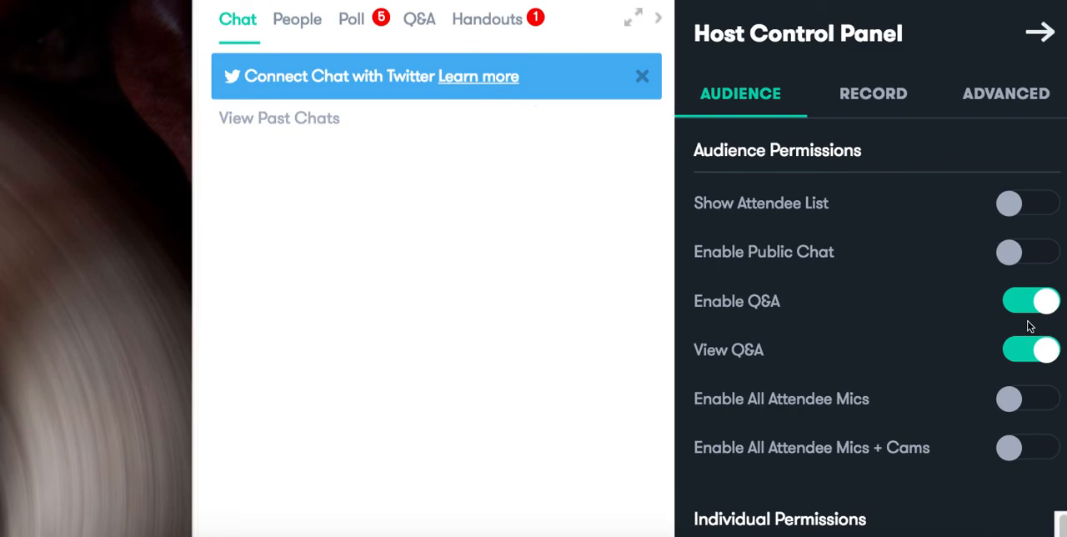
{"action": "scroll", "coordinate": [1029, 326], "scroll_direction": "up", "scroll_amount": 1}
{"action": "scroll", "coordinate": [1028, 326], "scroll_direction": "up", "scroll_amount": 1}
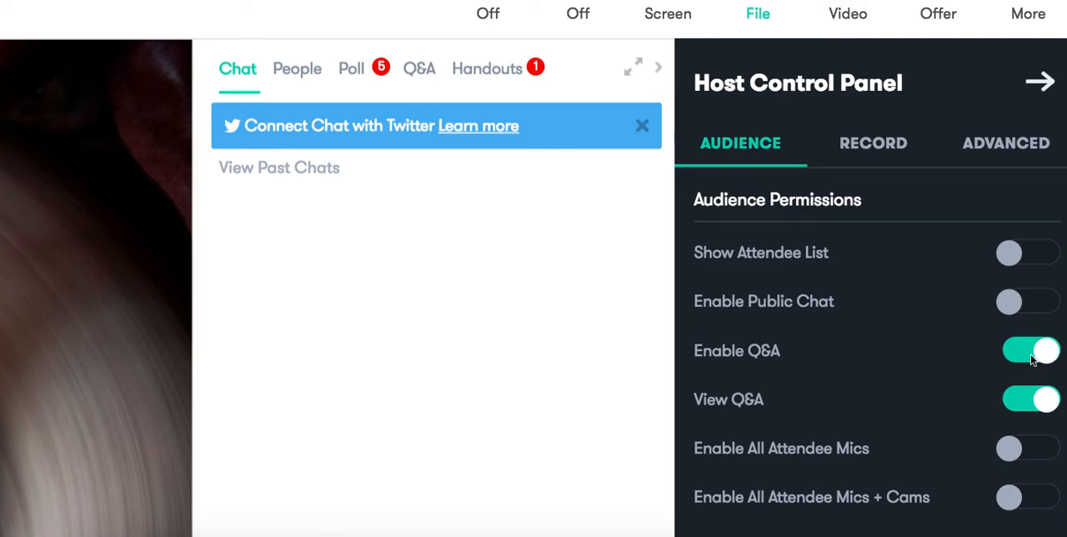
With the Q&A list open, switch the Enable Q&A permission off and on again, and do the same for View Q&A.
{"action": "left_click", "coordinate": [424, 77]}
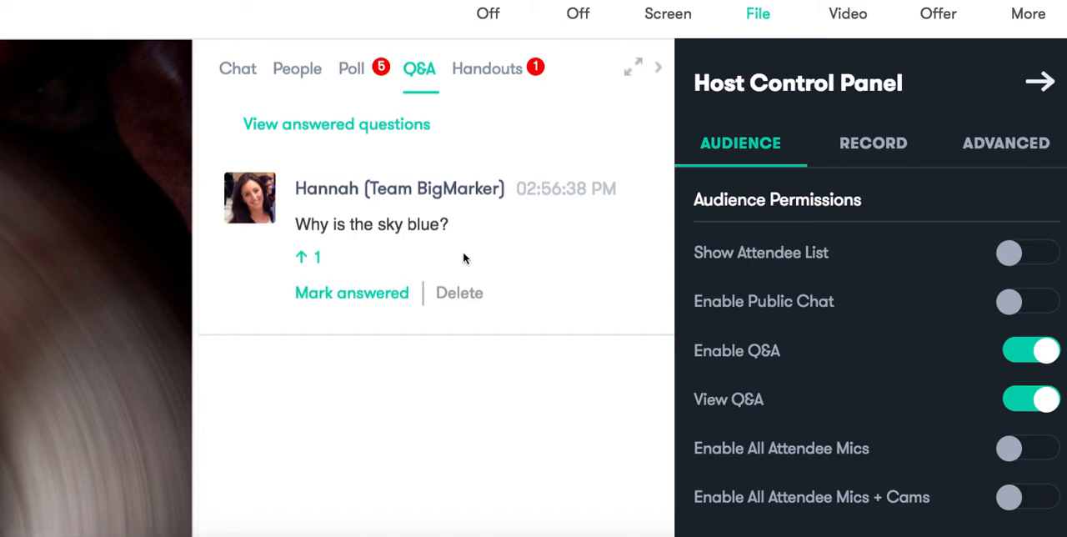
{"action": "left_click", "coordinate": [1026, 354]}
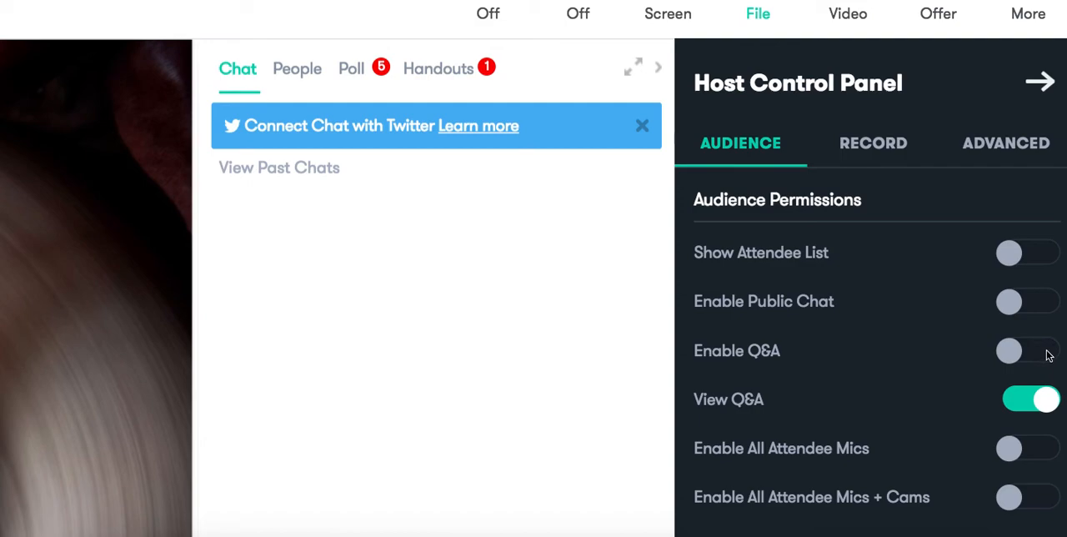
{"action": "left_click", "coordinate": [1044, 353]}
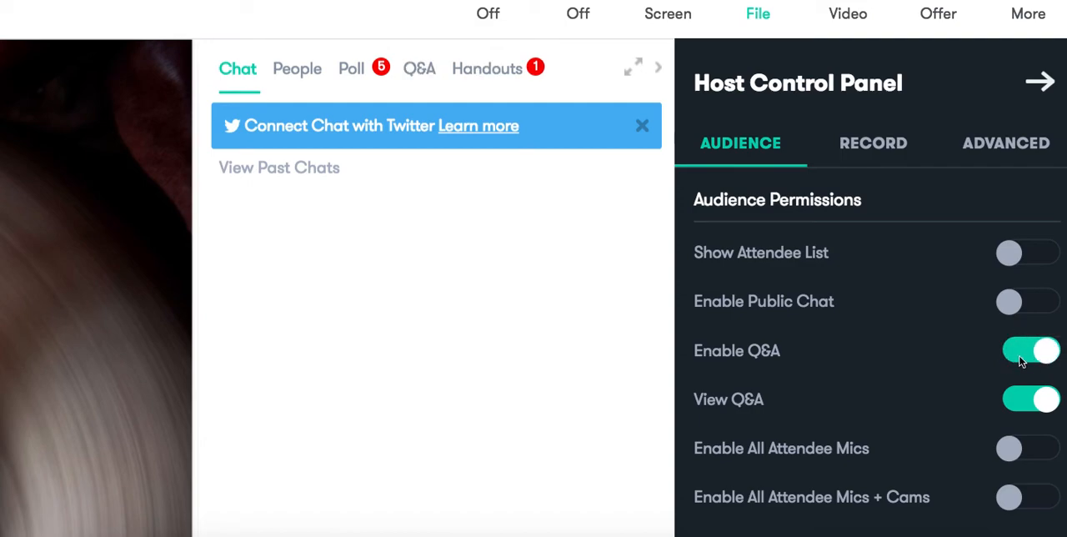
{"action": "left_click", "coordinate": [419, 68]}
{"action": "left_click", "coordinate": [1011, 404]}
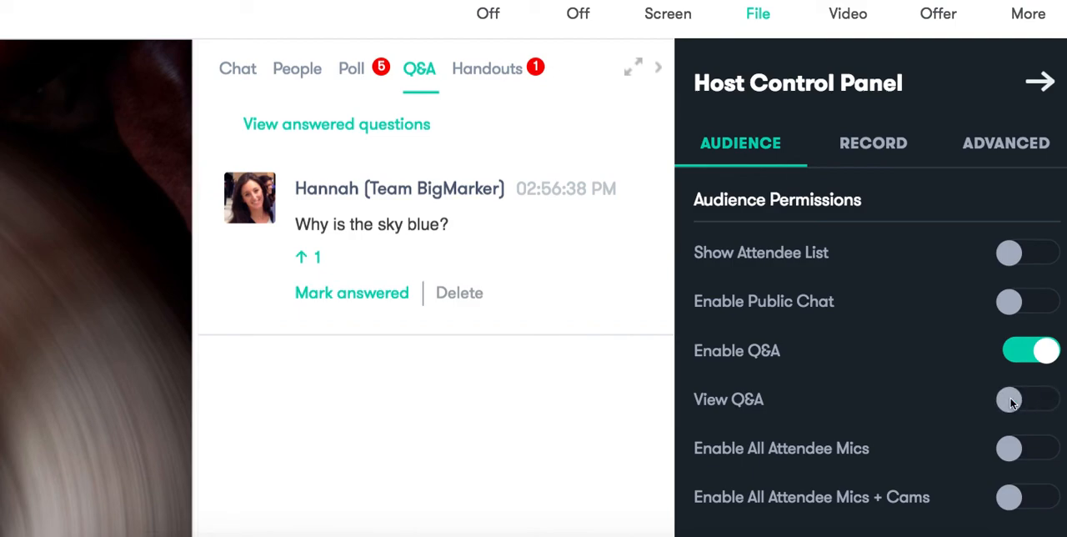
{"action": "left_click", "coordinate": [1052, 402]}
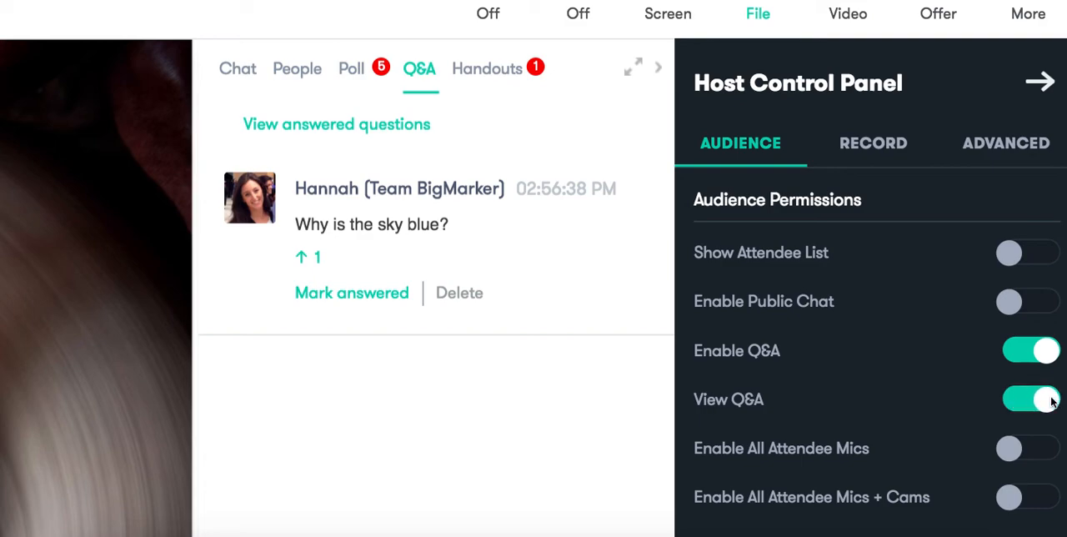
Turn Enable Public Chat and Show Attendee List back on in the audience permissions.
{"action": "left_click", "coordinate": [1040, 303]}
{"action": "left_click", "coordinate": [1042, 254]}
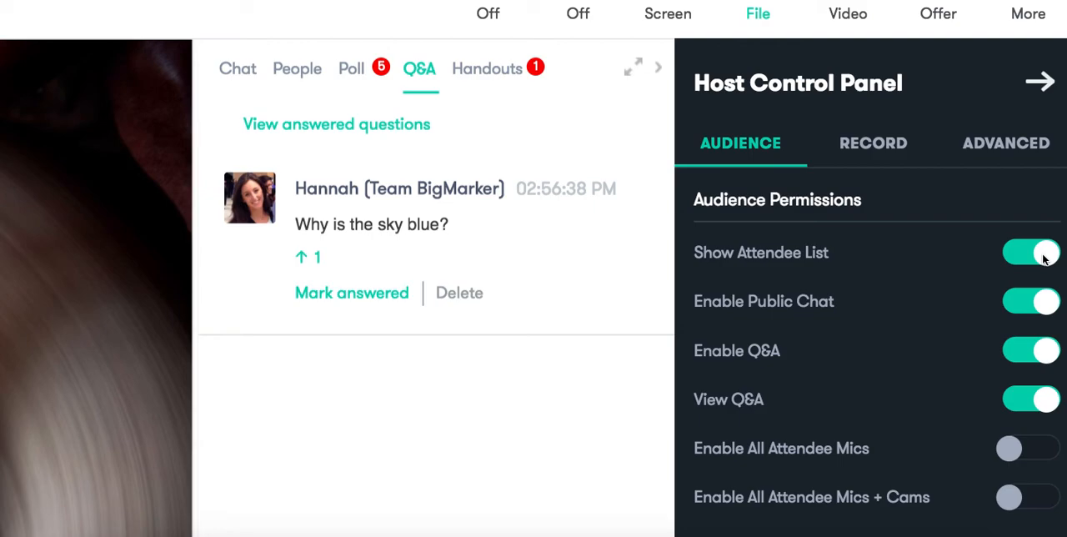
Switch Enable All Attendee Mics and Enable All Attendee Mics + Cams on, and turn both off again.
{"action": "scroll", "coordinate": [1044, 250], "scroll_direction": "down", "scroll_amount": 1}
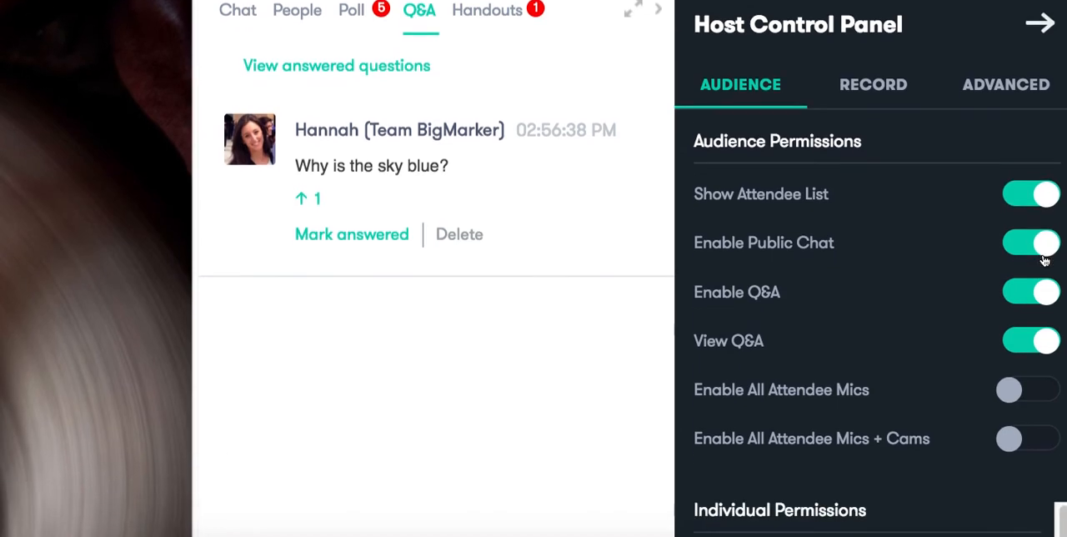
{"action": "scroll", "coordinate": [1019, 409], "scroll_direction": "down", "scroll_amount": 1}
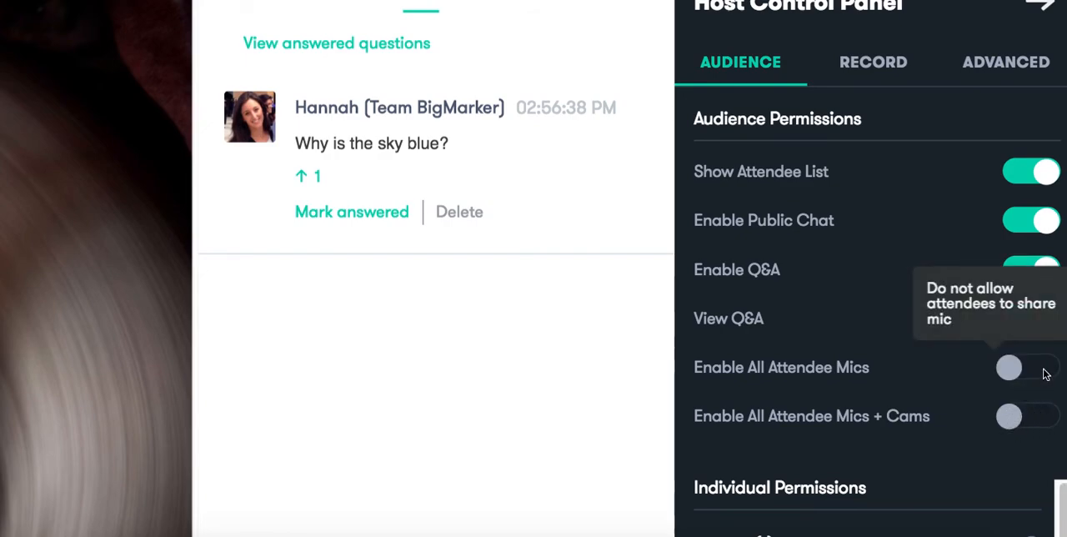
{"action": "left_click", "coordinate": [1046, 373]}
{"action": "left_click", "coordinate": [1042, 414]}
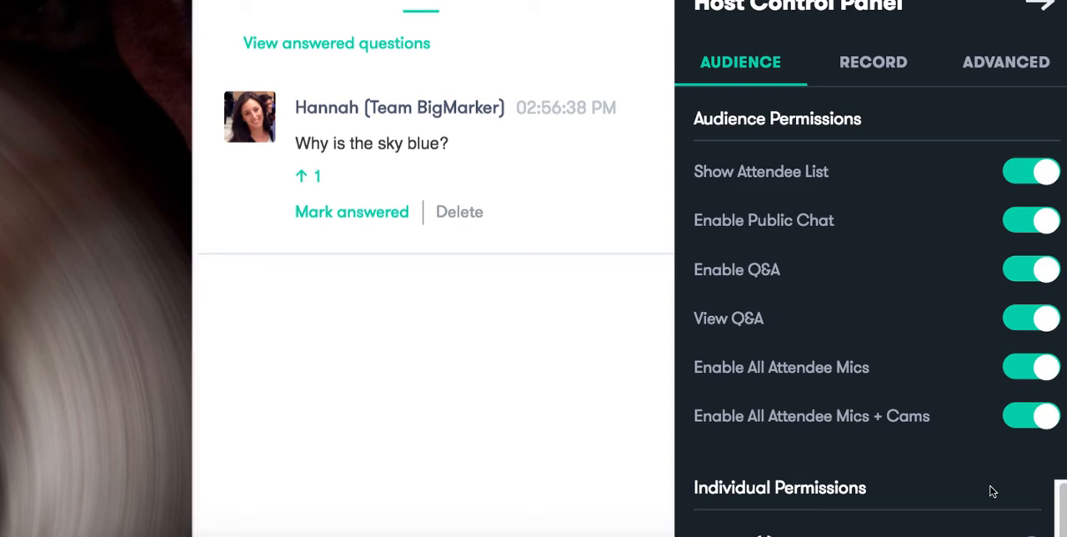
{"action": "left_click", "coordinate": [1031, 371]}
{"action": "left_click", "coordinate": [1035, 412]}
Review the individual permissions for admins, presenters and attendees in the Host Control Panel.
{"action": "scroll", "coordinate": [983, 461], "scroll_direction": "down", "scroll_amount": 2}
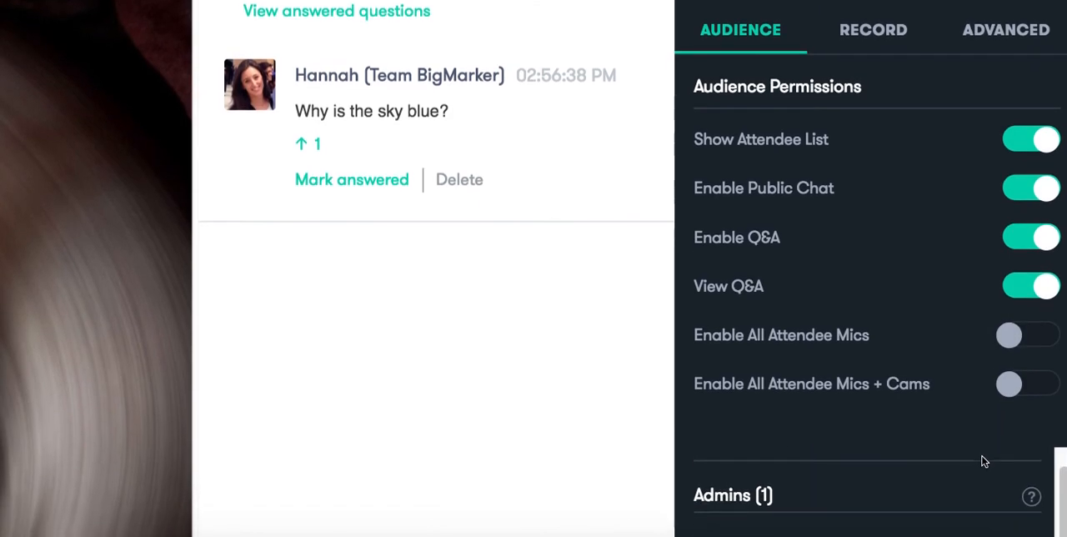
{"action": "scroll", "coordinate": [984, 461], "scroll_direction": "down", "scroll_amount": 4}
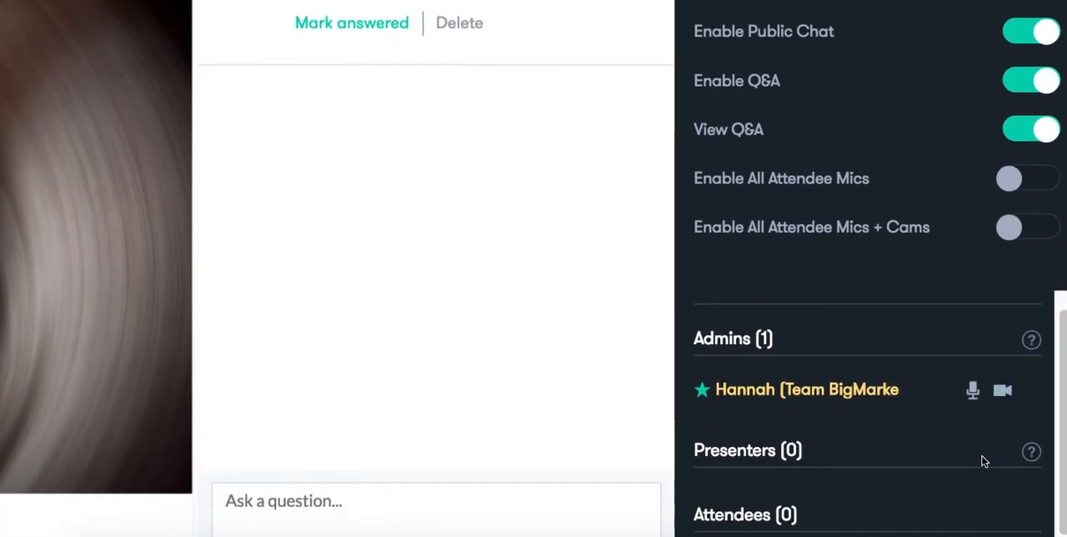
{"action": "scroll", "coordinate": [985, 461], "scroll_direction": "down", "scroll_amount": 1}
{"action": "scroll", "coordinate": [985, 461], "scroll_direction": "up", "scroll_amount": 1}
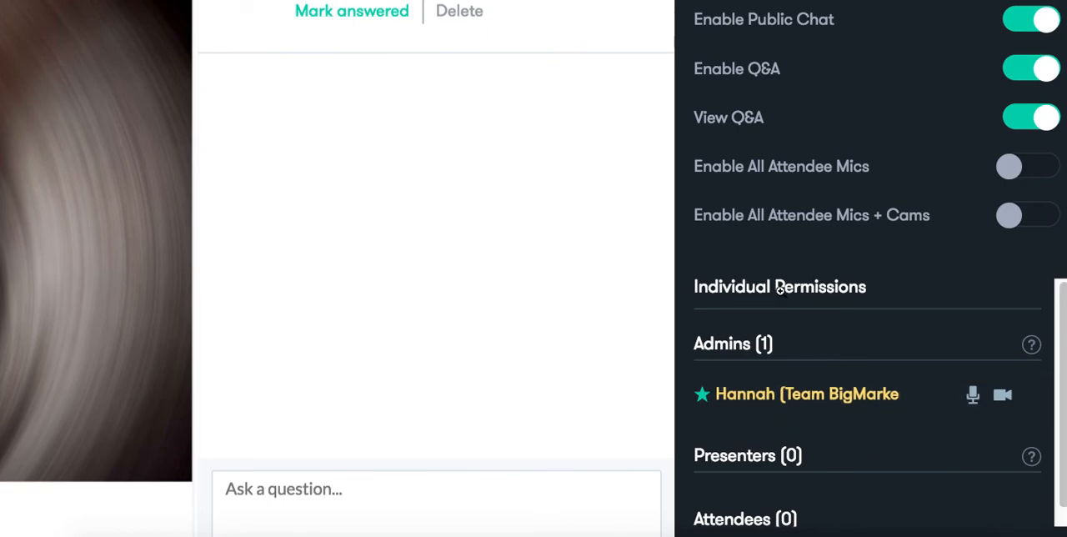
{"action": "scroll", "coordinate": [787, 289], "scroll_direction": "down", "scroll_amount": 1}
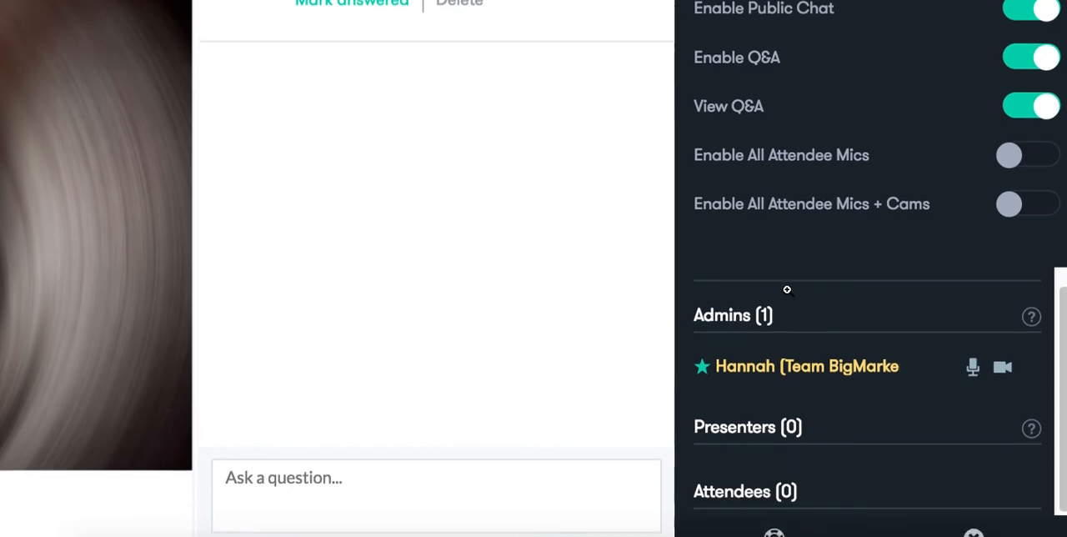
{"action": "scroll", "coordinate": [787, 289], "scroll_direction": "down", "scroll_amount": 1}
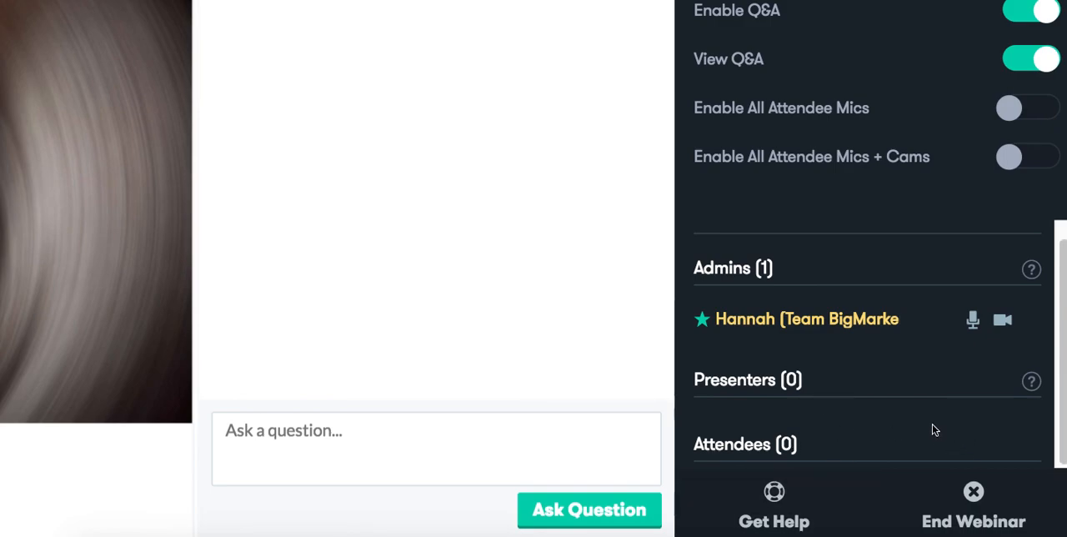
{"action": "scroll", "coordinate": [934, 428], "scroll_direction": "up", "scroll_amount": 5}
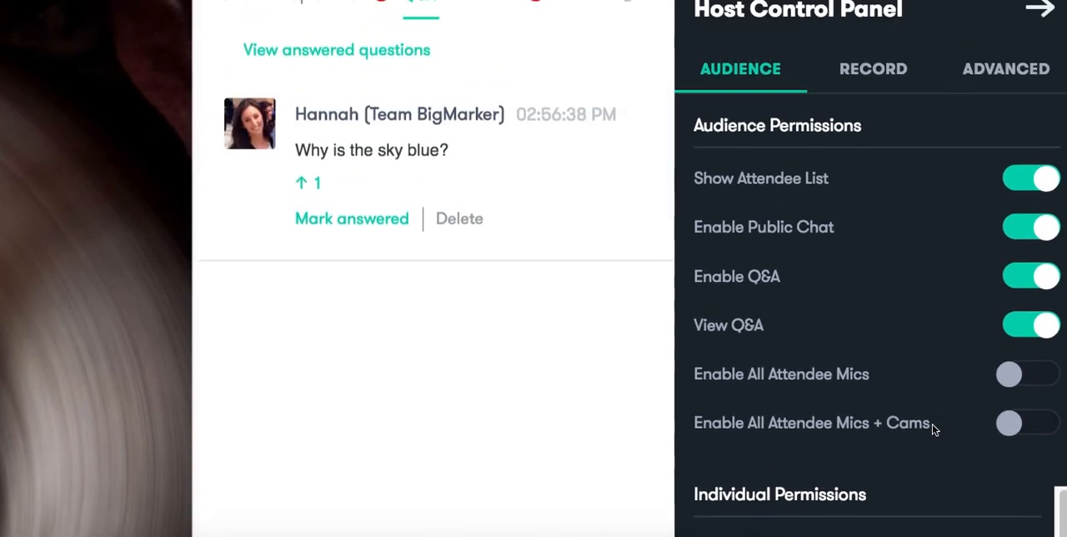
View the open polls in the webinar room and return to the chat.
{"action": "left_click", "coordinate": [237, 119]}
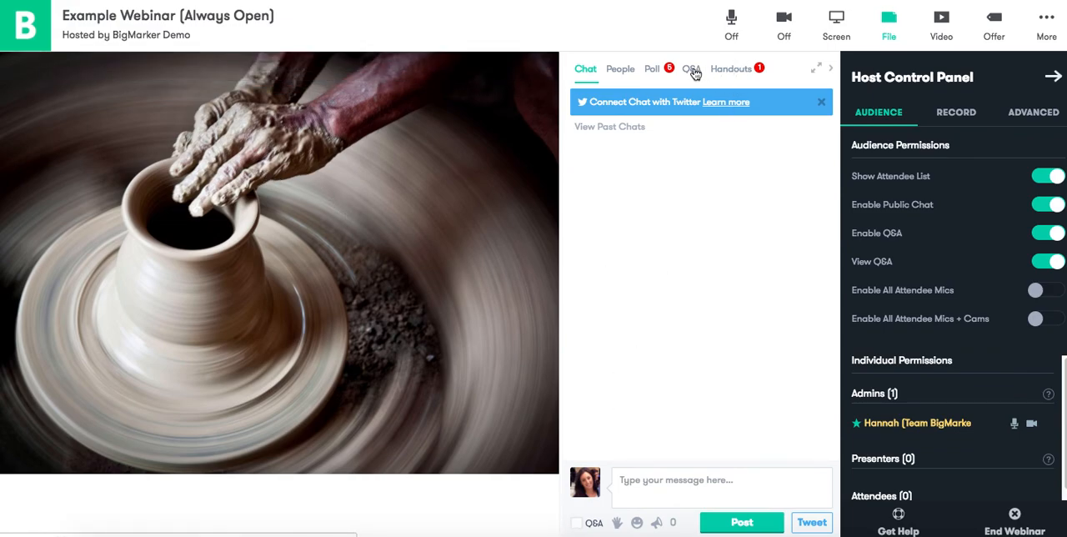
{"action": "left_click", "coordinate": [657, 72]}
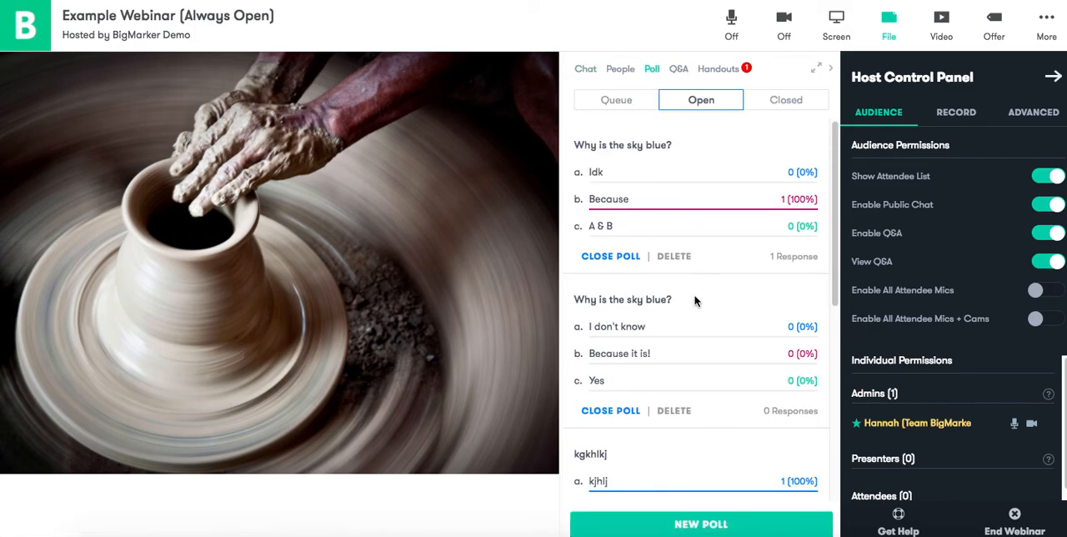
{"action": "left_click", "coordinate": [584, 68]}
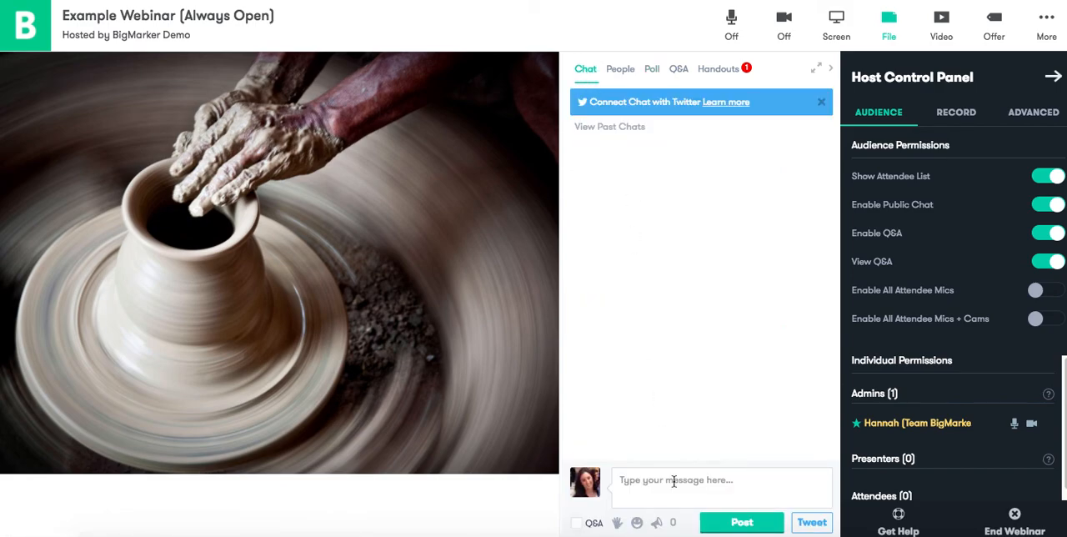
Raise a hand in the webinar chat.
{"action": "left_click", "coordinate": [617, 523]}
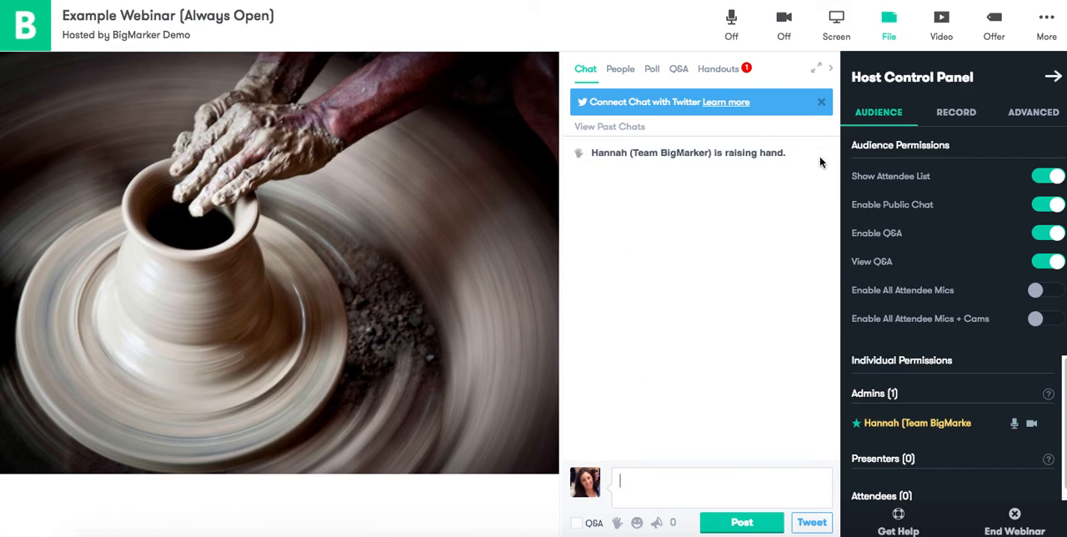
{"action": "scroll", "coordinate": [914, 458], "scroll_direction": "down", "scroll_amount": 1}
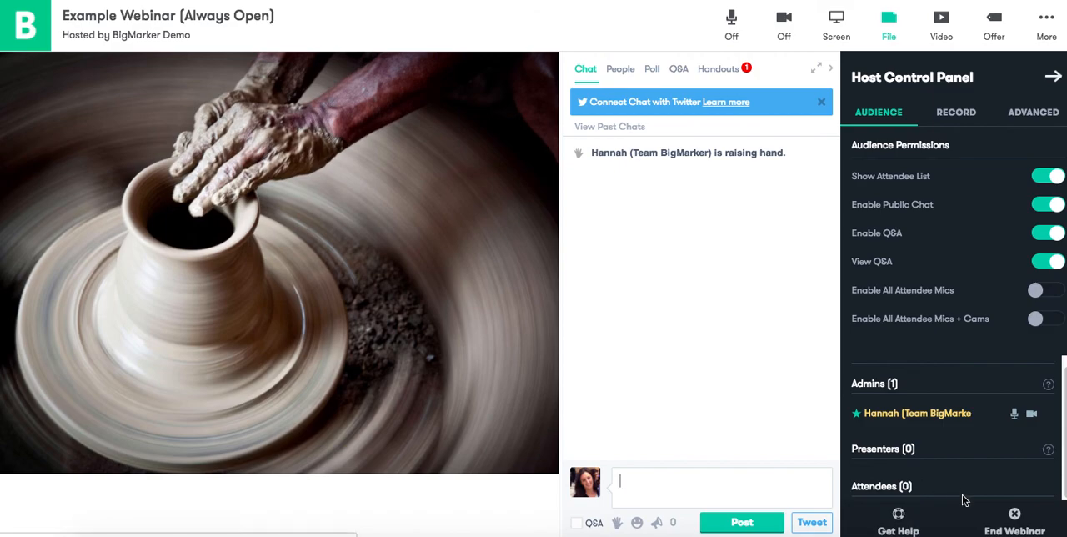
View the emoji and mention lists for a chat message, and clear the characters inserted in the message box.
{"action": "left_click", "coordinate": [638, 523]}
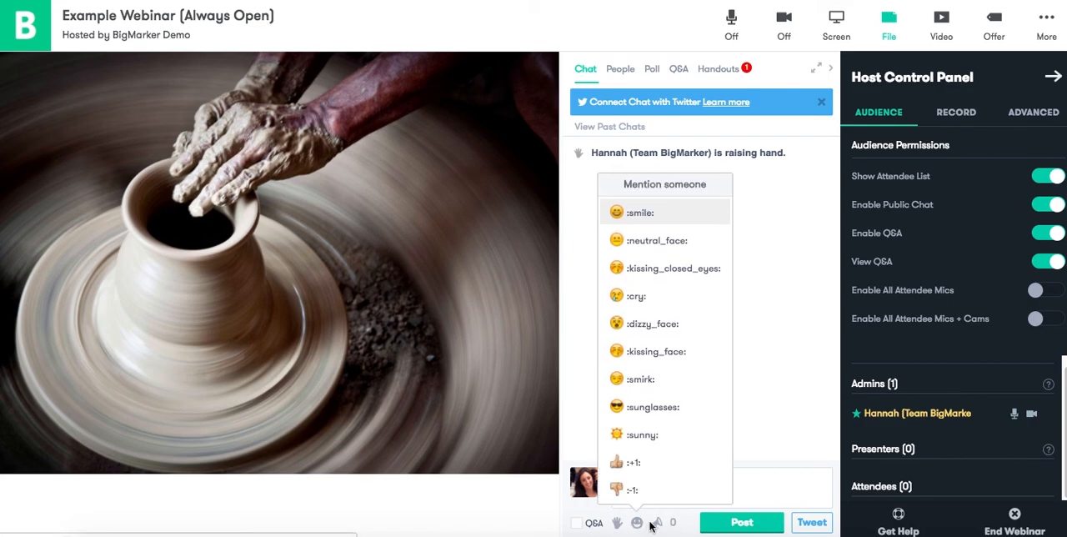
{"action": "left_click", "coordinate": [657, 522]}
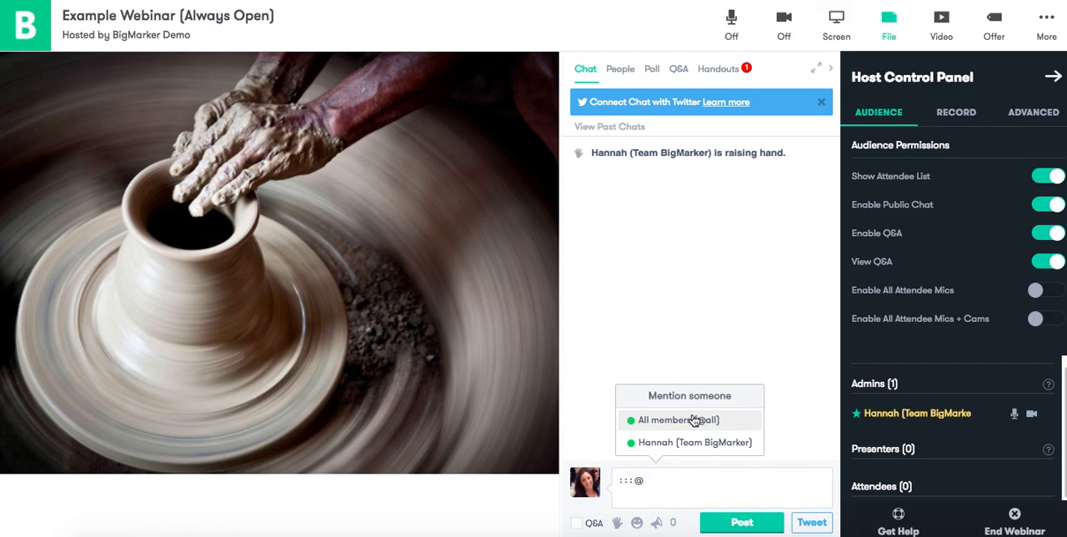
{"action": "left_click_drag", "start_coordinate": [659, 481], "coordinate": [574, 482]}
{"action": "key", "text": "BackSpace"}
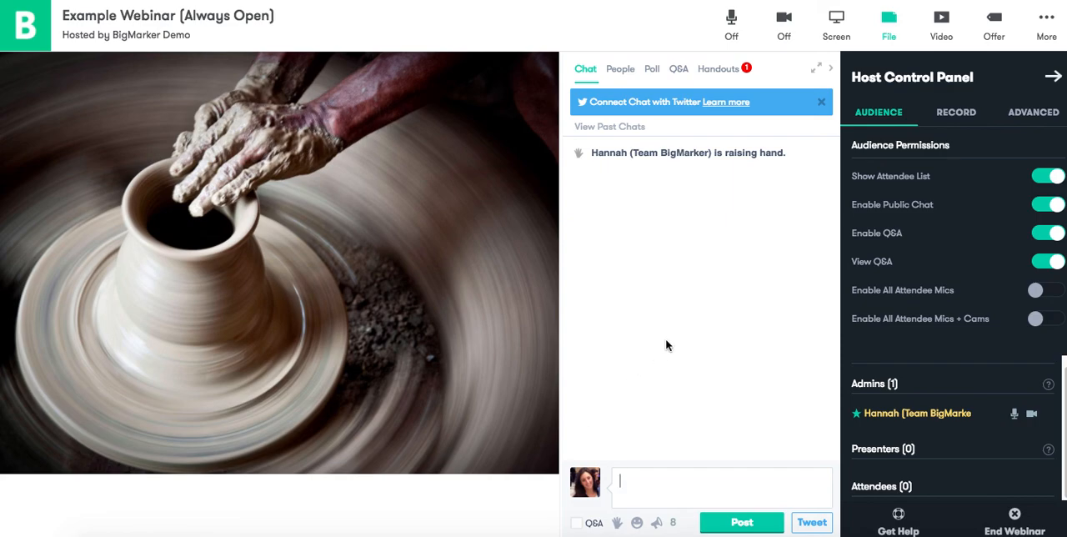
Page through the slides of Demo_Slideshow.pdf in the presentation area, ending on slide 3.
{"action": "mouse_move", "coordinate": [392, 430]}
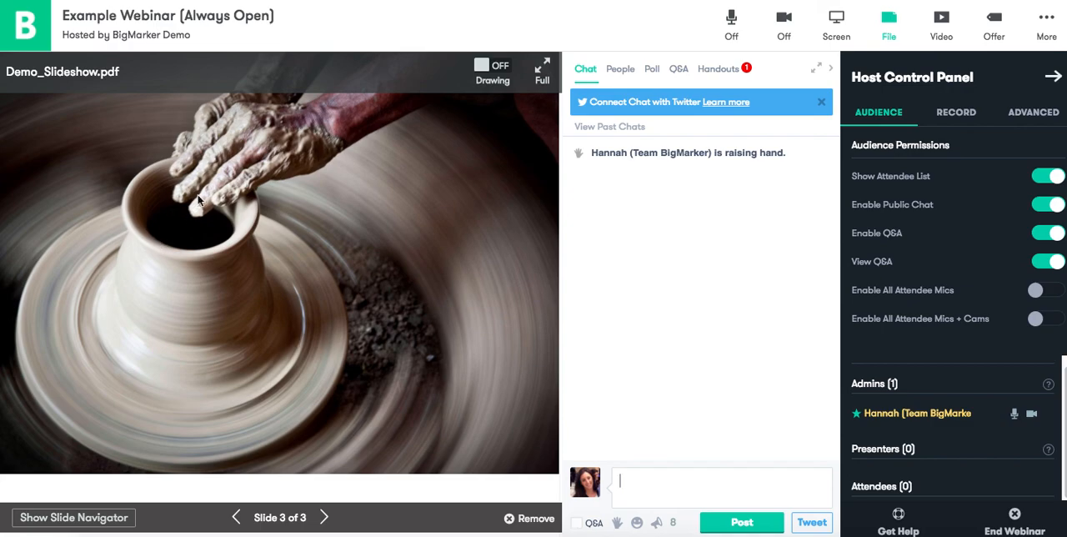
{"action": "left_click", "coordinate": [325, 516]}
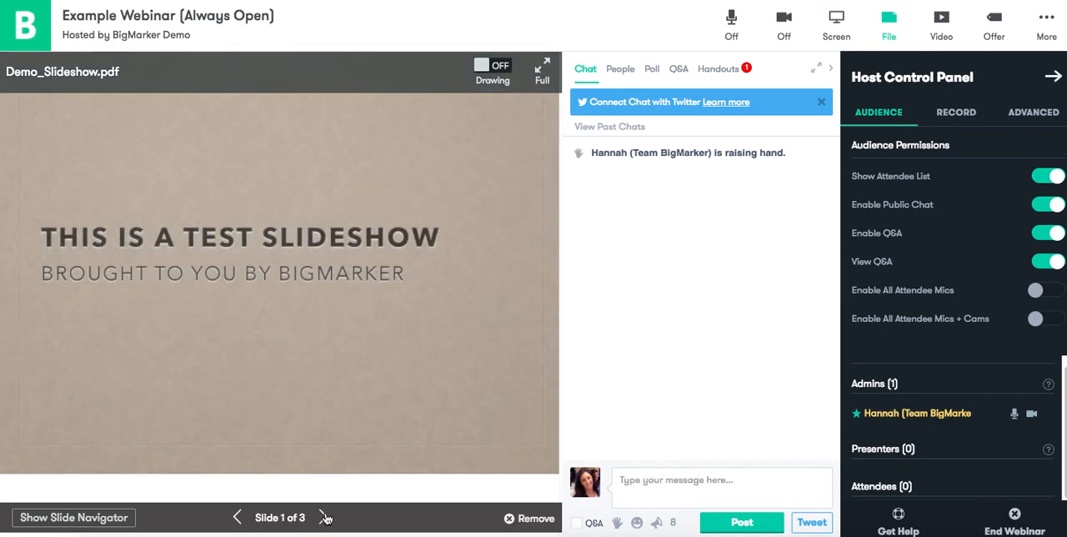
{"action": "left_click", "coordinate": [325, 517]}
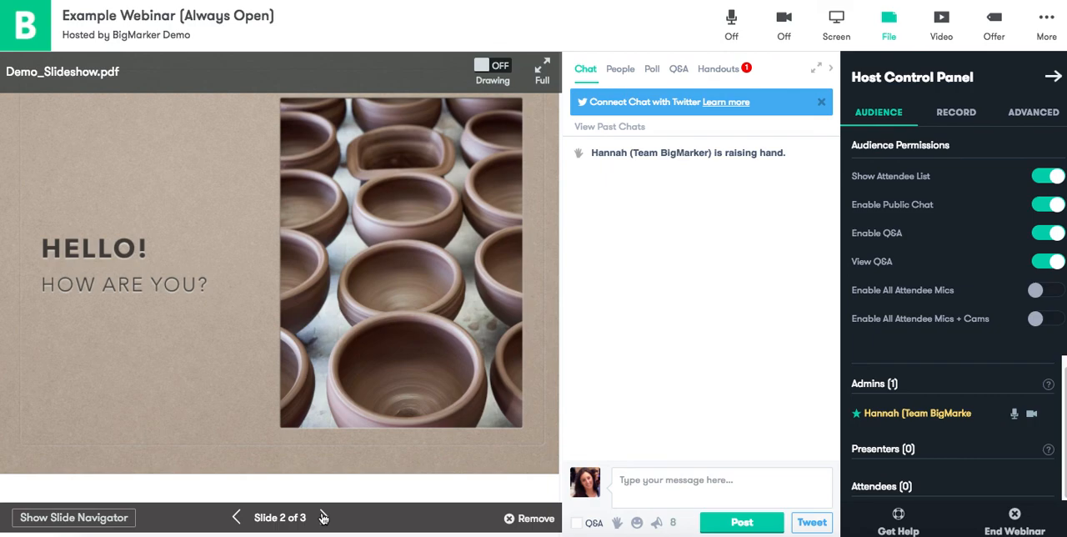
{"action": "left_click", "coordinate": [324, 517]}
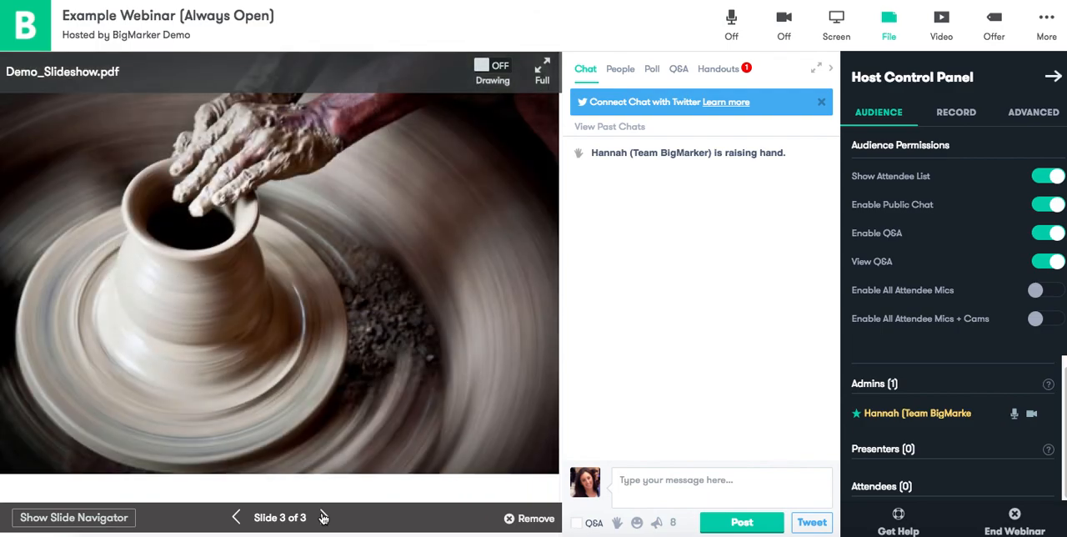